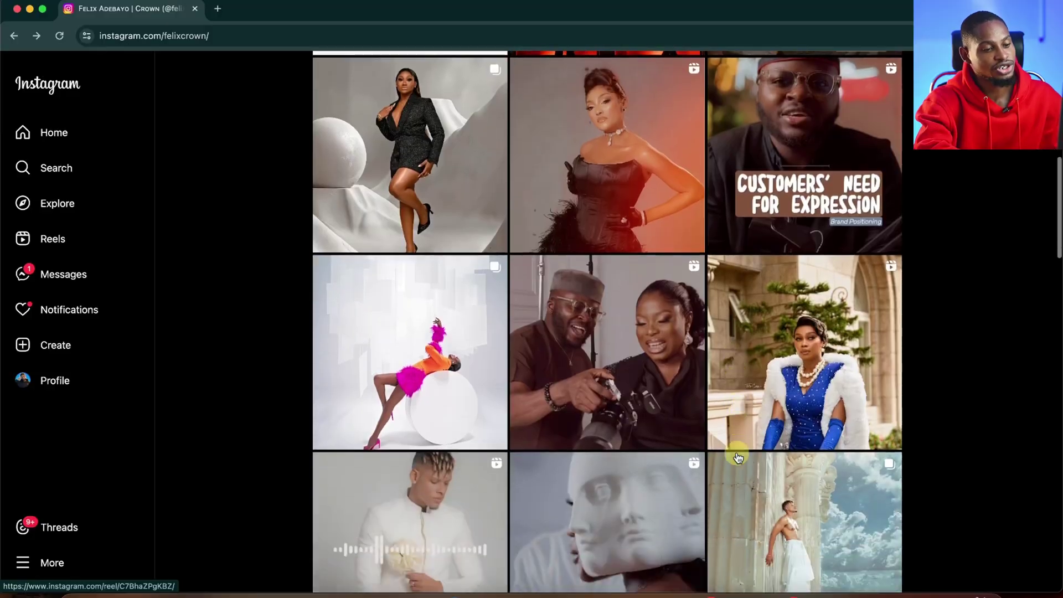
Browse the photo posts on the photographer's Instagram profile and open one from the grid.
{"action": "scroll", "coordinate": [738, 457], "scroll_direction": "down", "scroll_amount": 5}
{"action": "scroll", "coordinate": [738, 457], "scroll_direction": "up", "scroll_amount": 12}
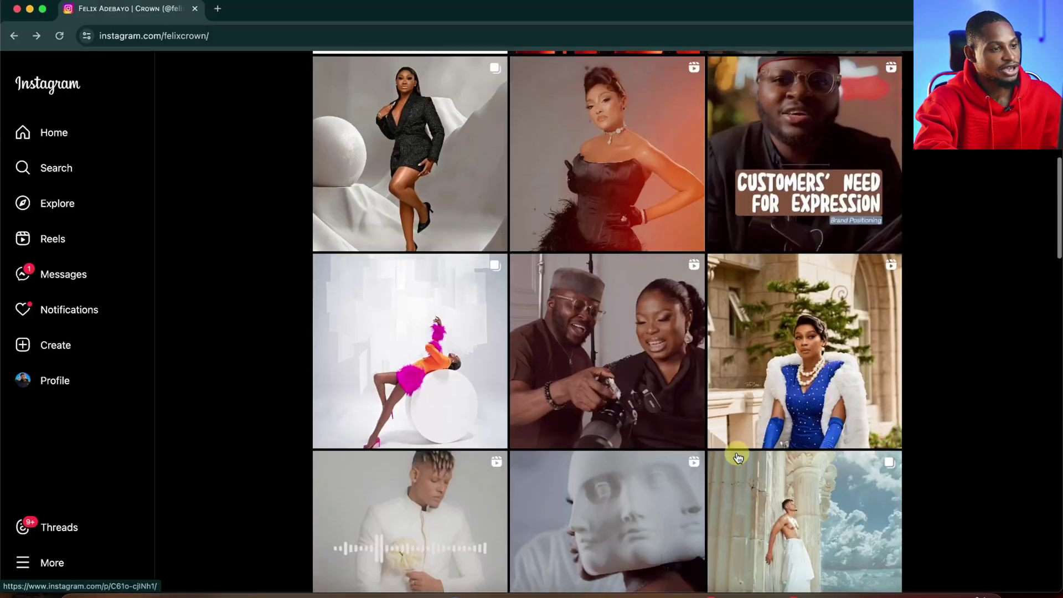
{"action": "left_click", "coordinate": [422, 506]}
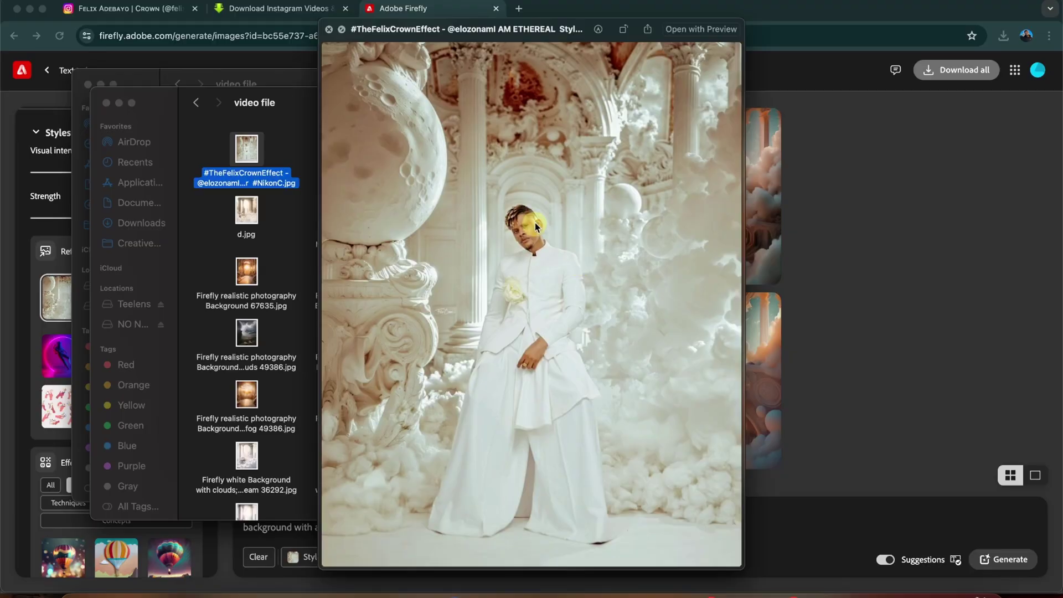
Preview the successive images in the video file folder, starting from the photo of the man in white.
{"action": "key", "text": "Down"}
{"action": "key", "text": "Down"}
{"action": "key", "text": "Down"}
{"action": "key", "text": "Down"}
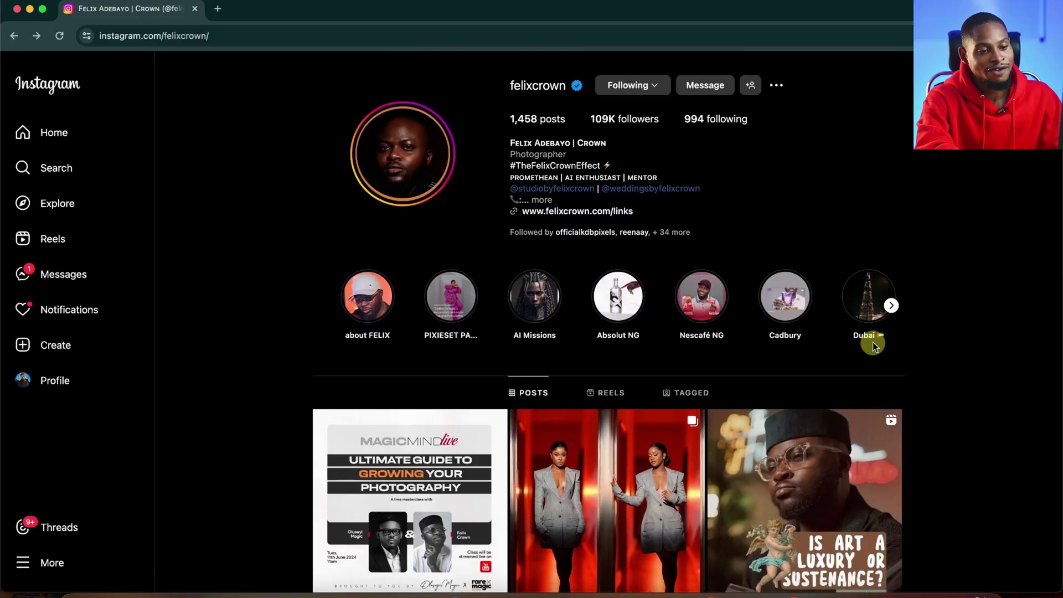
Open the Instagram post of the woman in the black blazer dress beside the white sphere.
{"action": "scroll", "coordinate": [873, 342], "scroll_direction": "down", "scroll_amount": 3}
{"action": "scroll", "coordinate": [872, 342], "scroll_direction": "down", "scroll_amount": 3}
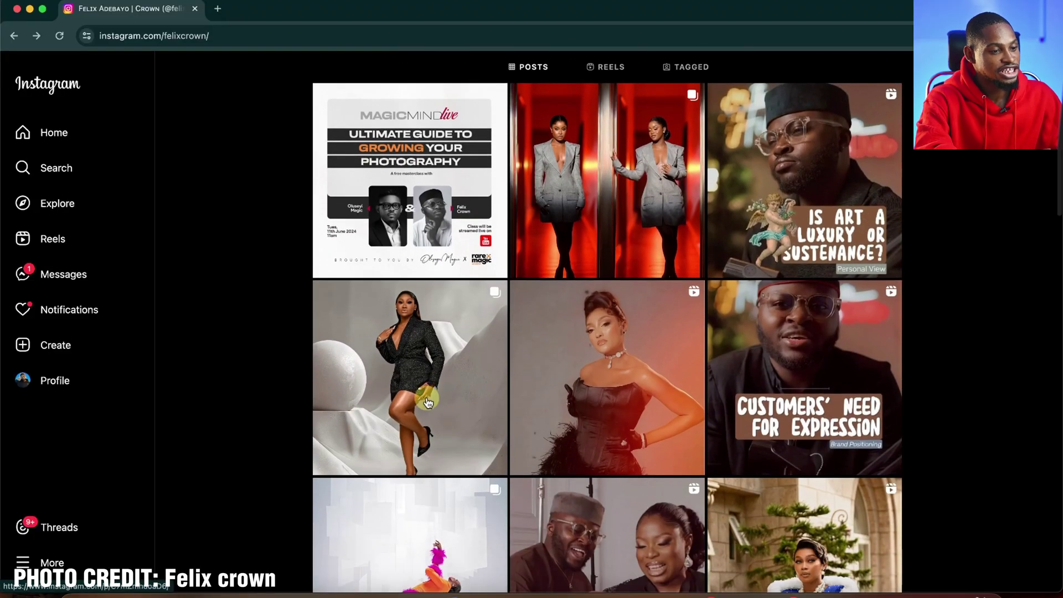
{"action": "scroll", "coordinate": [518, 423], "scroll_direction": "down", "scroll_amount": 1}
{"action": "scroll", "coordinate": [518, 426], "scroll_direction": "down", "scroll_amount": 2}
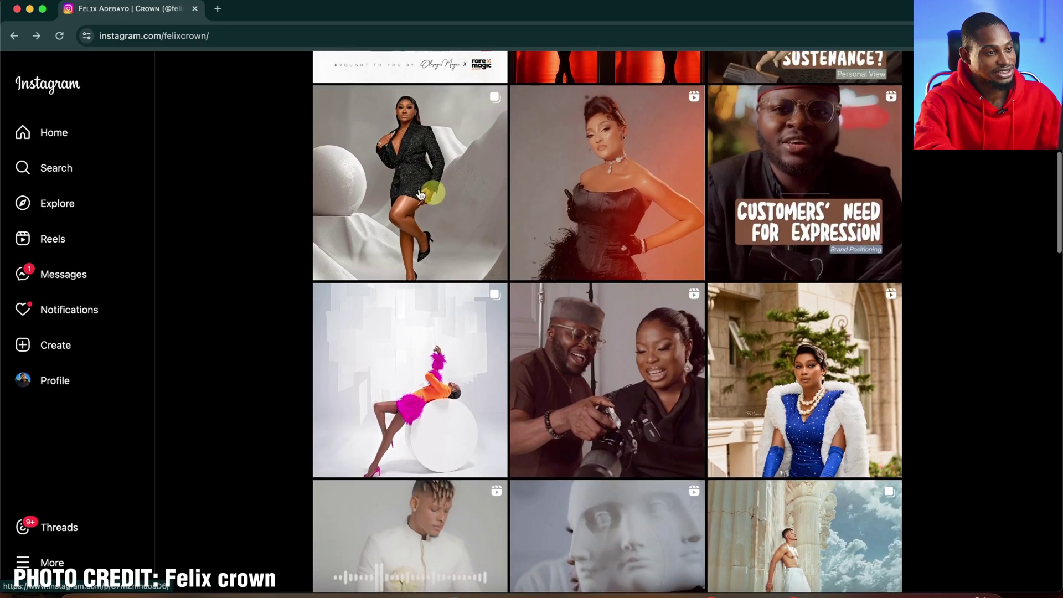
{"action": "left_click", "coordinate": [420, 215]}
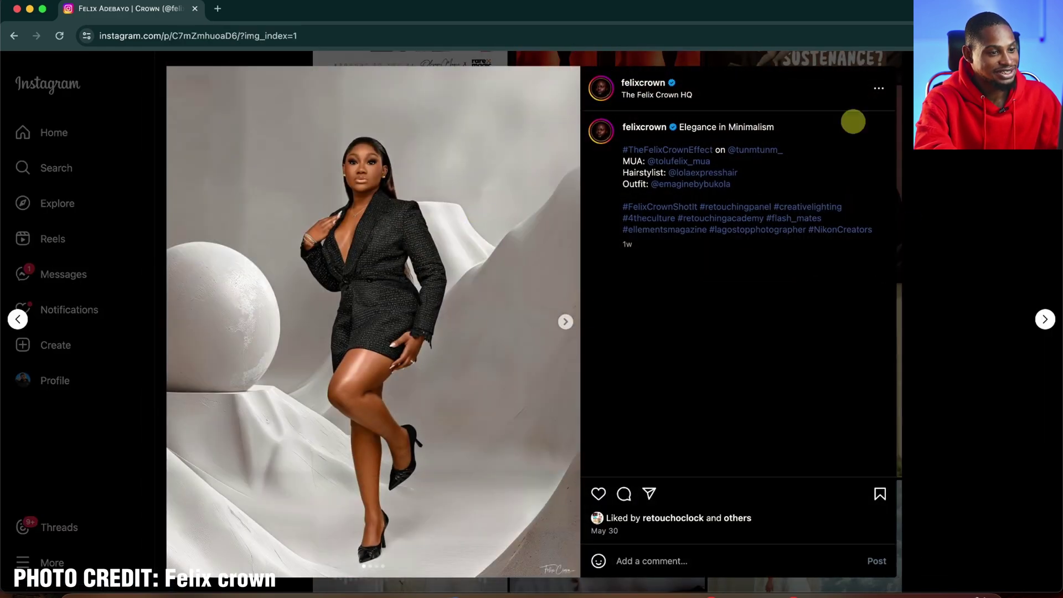
{"action": "key", "text": "Escape"}
{"action": "left_click", "coordinate": [413, 268]}
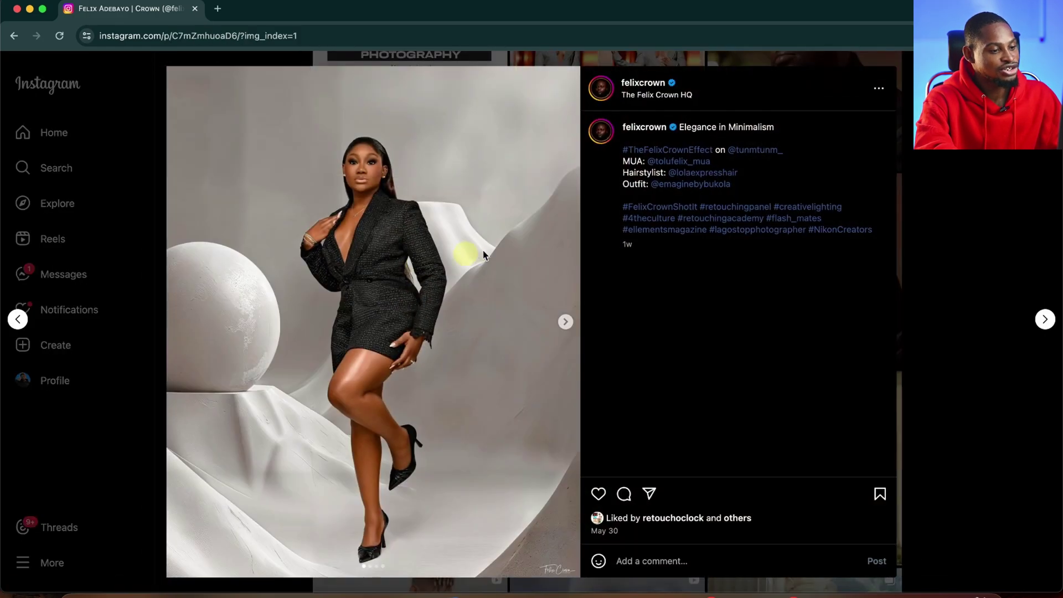
Compare the Elegance in Minimalism photo side by side with the Firefly white background image 38327, and close both images.
{"action": "left_click", "coordinate": [118, 586]}
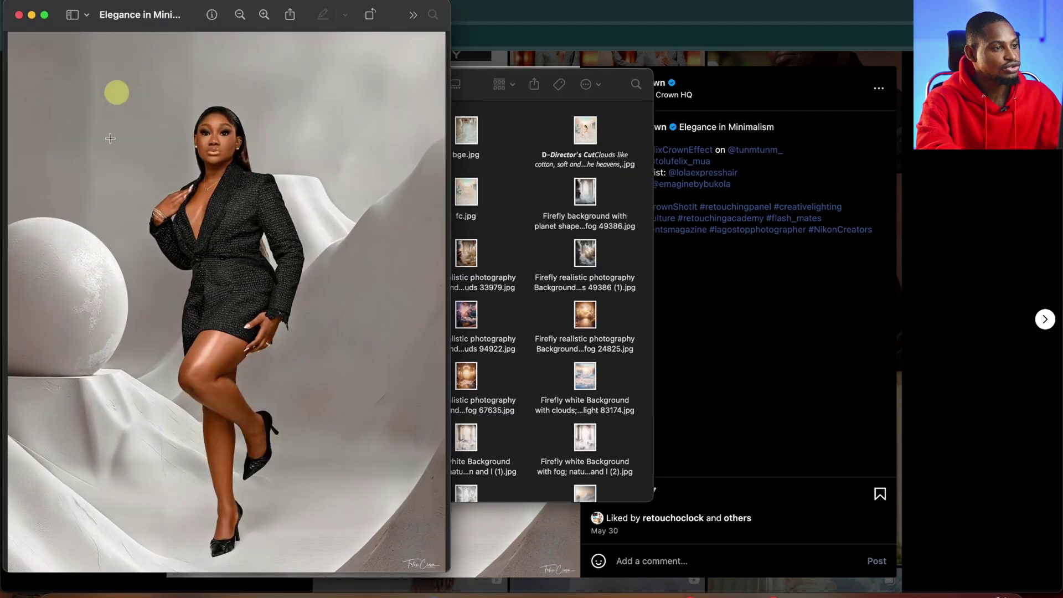
{"action": "left_click", "coordinate": [477, 95]}
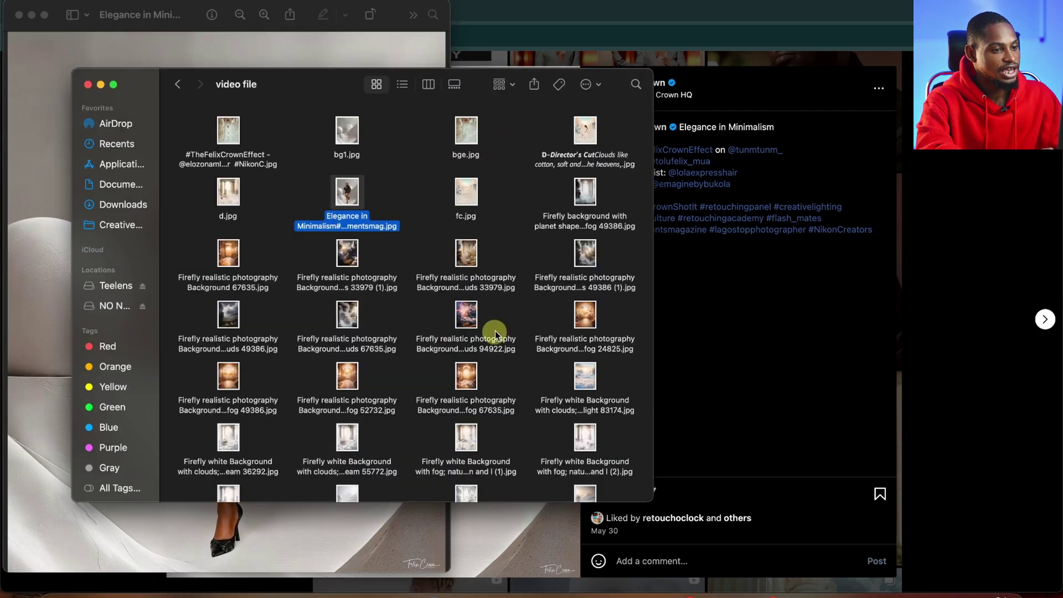
{"action": "scroll", "coordinate": [496, 335], "scroll_direction": "down", "scroll_amount": 4}
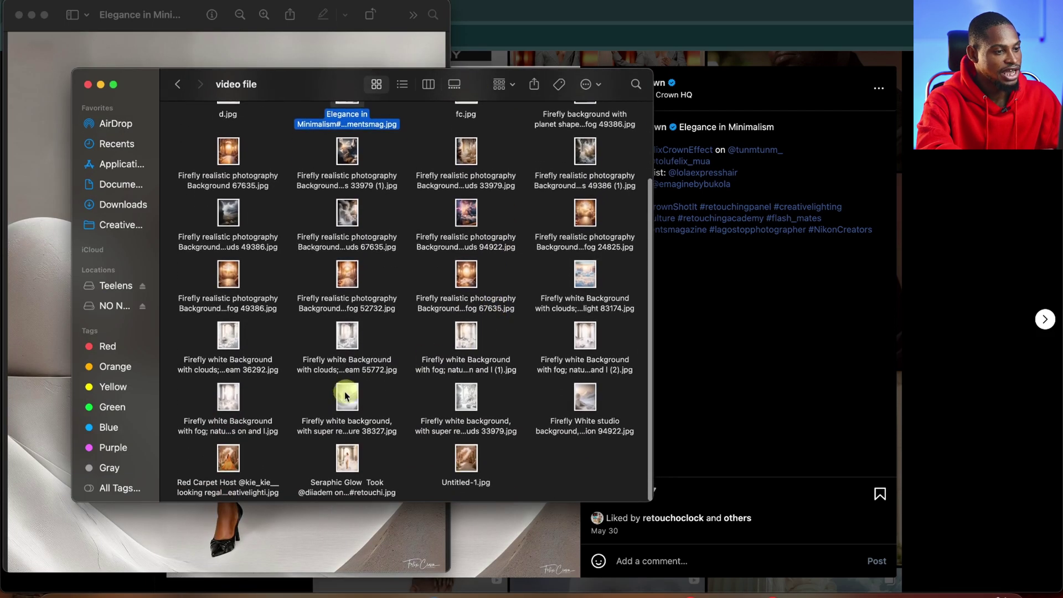
{"action": "double_click", "coordinate": [351, 400]}
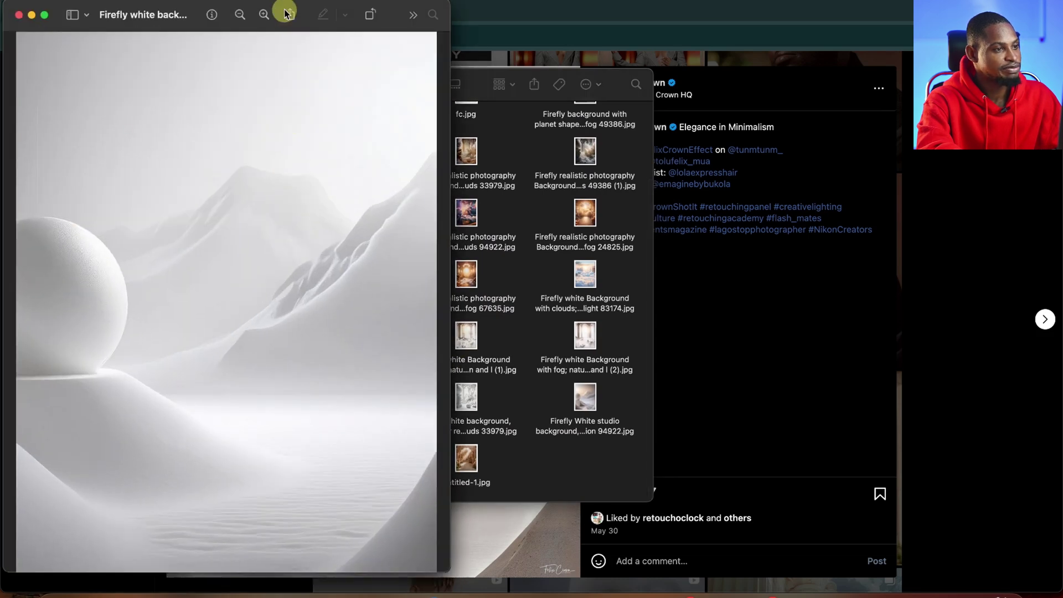
{"action": "left_click_drag", "start_coordinate": [312, 15], "coordinate": [790, 27]}
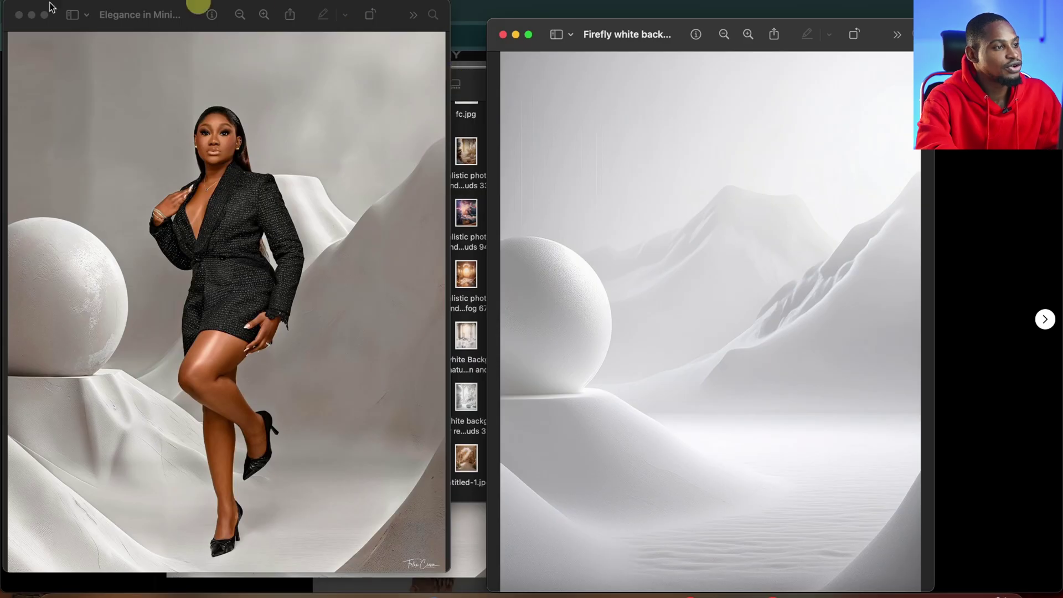
{"action": "left_click", "coordinate": [18, 15]}
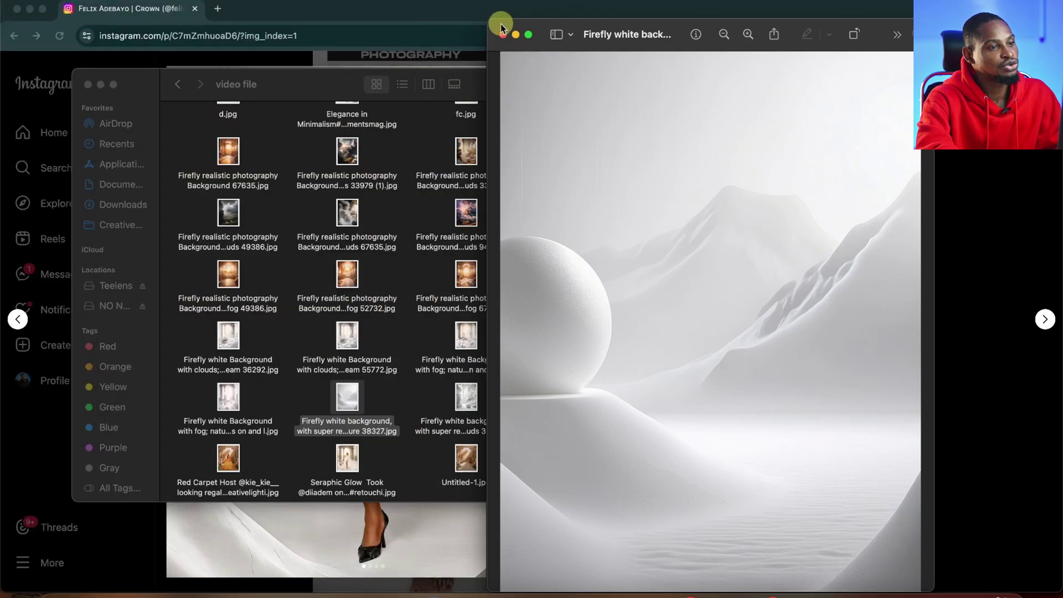
{"action": "left_click", "coordinate": [503, 35]}
{"action": "left_click", "coordinate": [731, 94]}
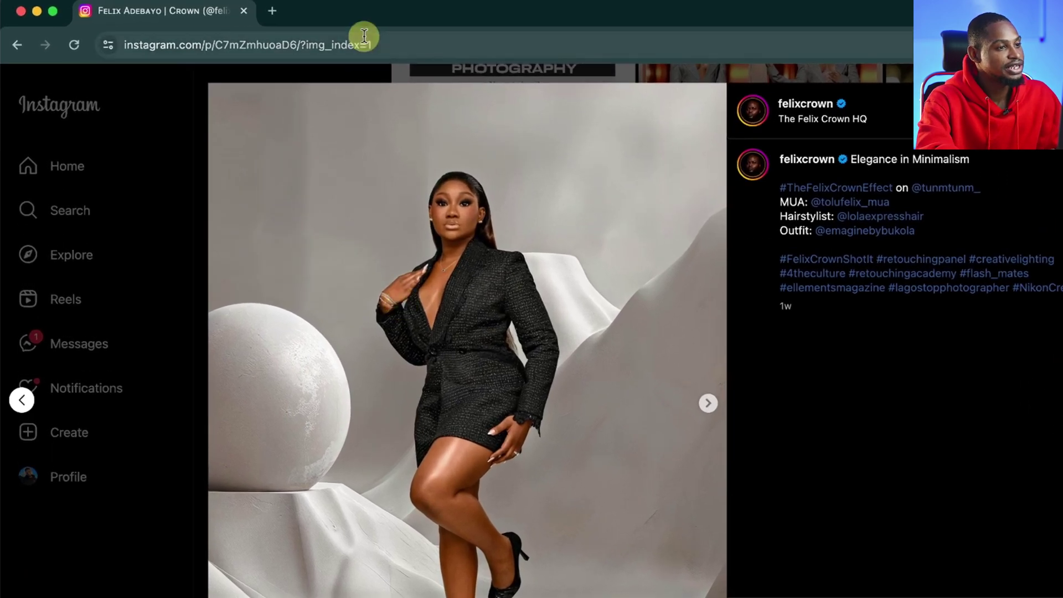
Search the web for "insta downloader" in a new browser tab and open the Save-From.net Instagram downloader.
{"action": "key", "text": "super+t"}
{"action": "type", "text": "insta"}
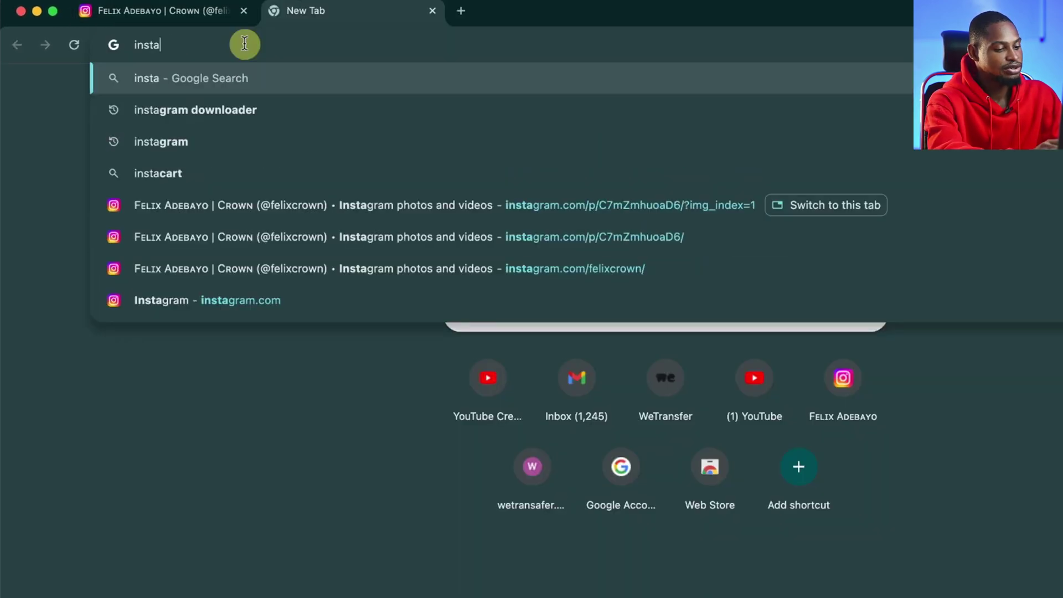
{"action": "type", "text": " downlo"}
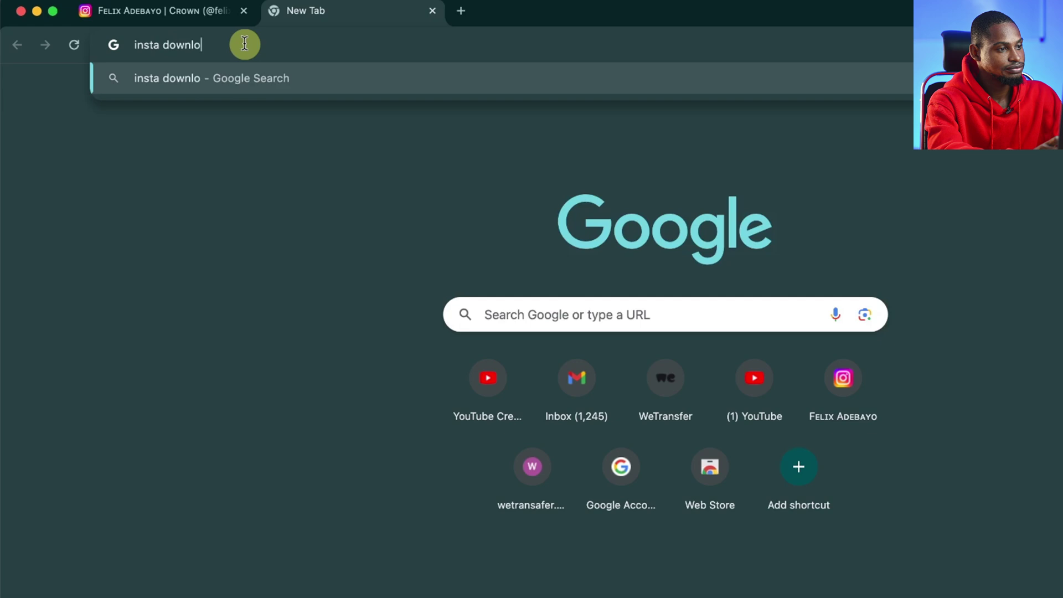
{"action": "type", "text": "ader"}
{"action": "key", "text": "Return"}
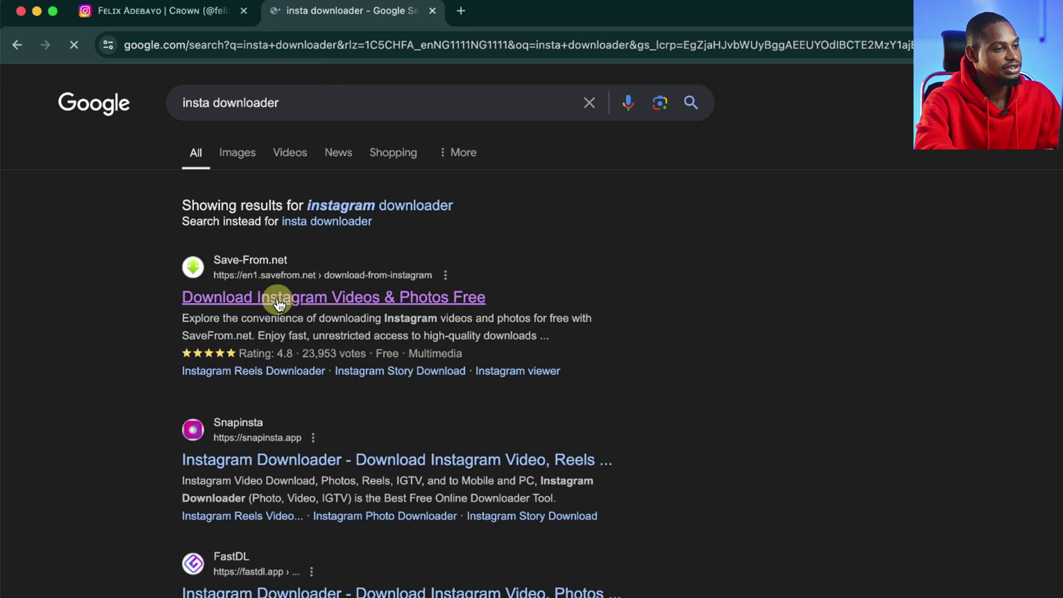
{"action": "left_click", "coordinate": [278, 304]}
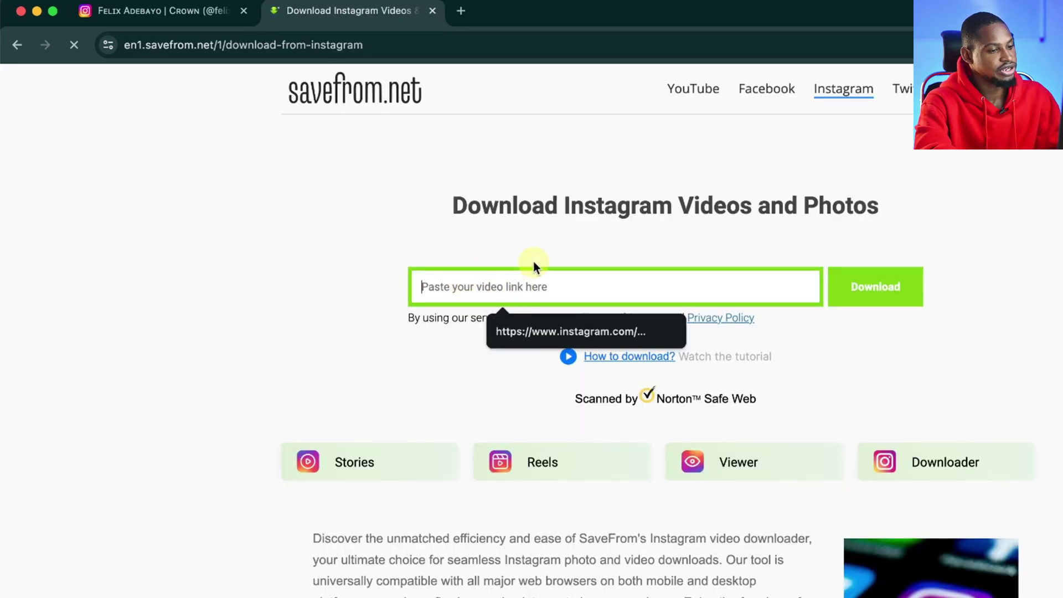
Download the first JPG from the Instagram post's link and preview the saved file in the Downloads folder.
{"action": "type", "text": "https://www.instagram.com/p/C7mZmhuoaD6/?img_index=1"}
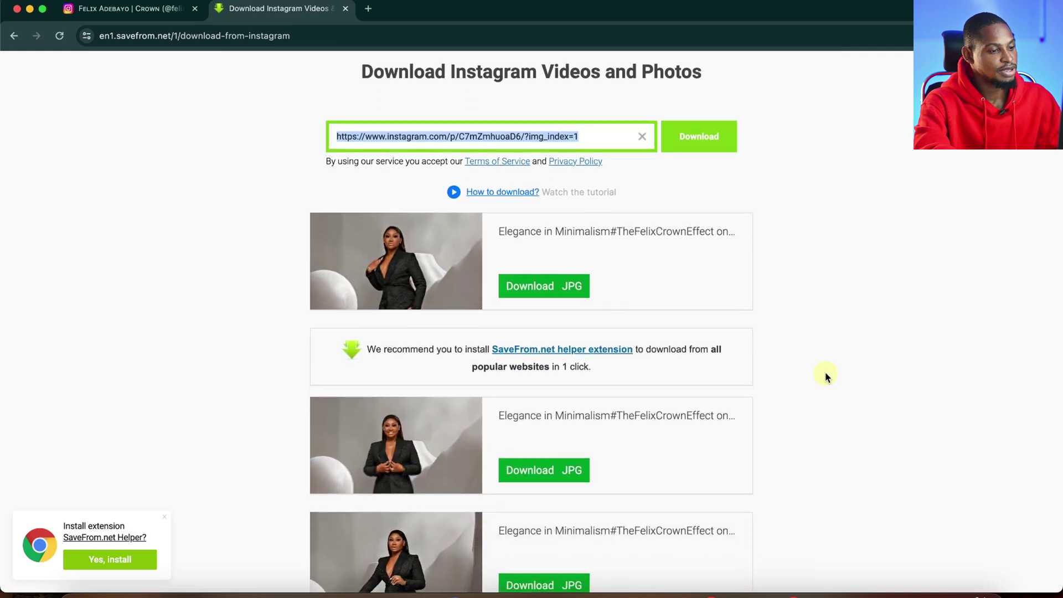
{"action": "left_click", "coordinate": [545, 291]}
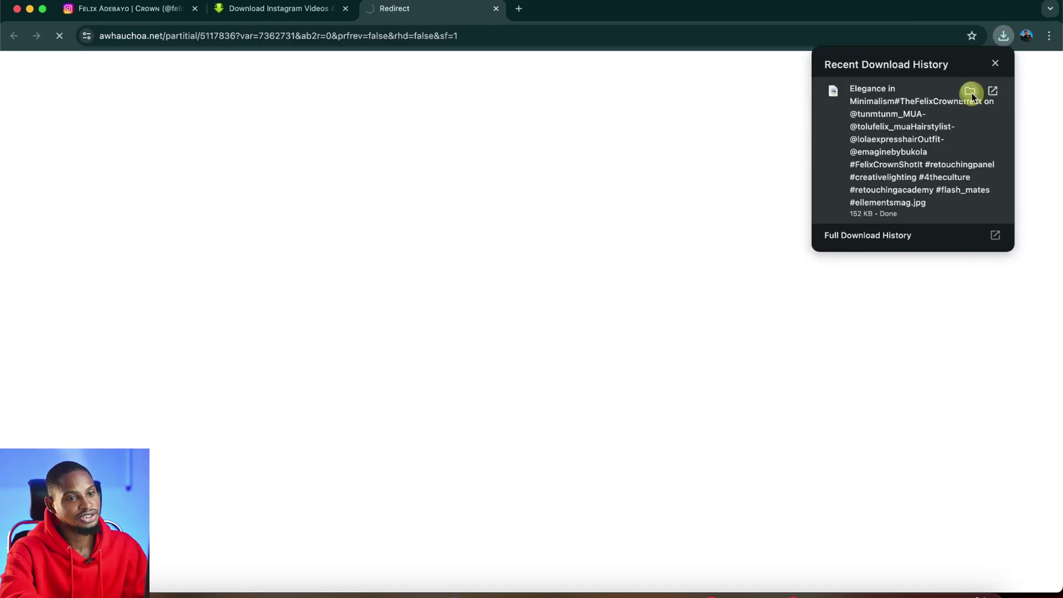
{"action": "left_click", "coordinate": [972, 92]}
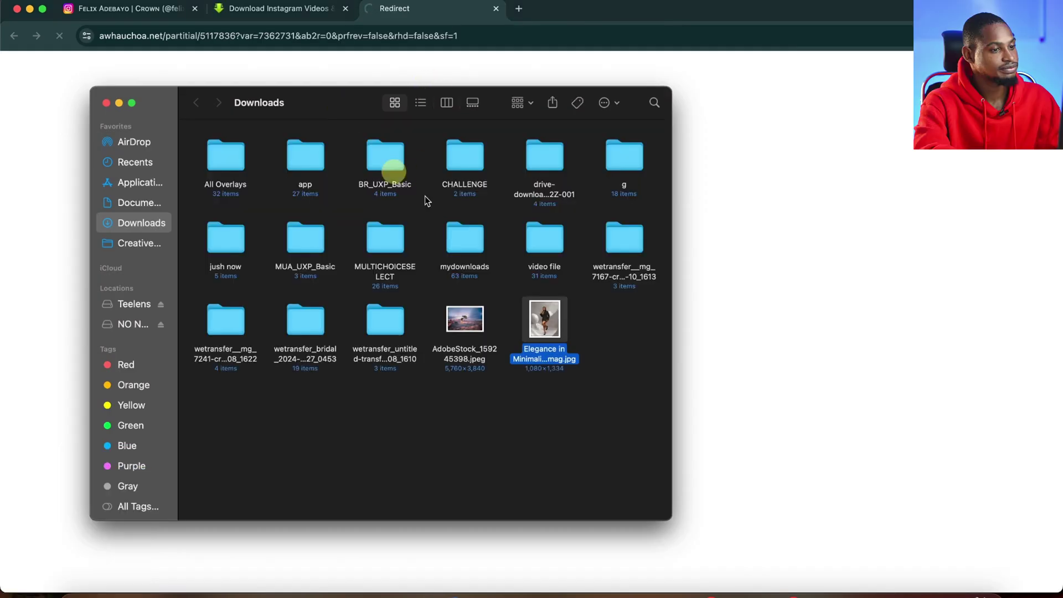
{"action": "key", "text": "space"}
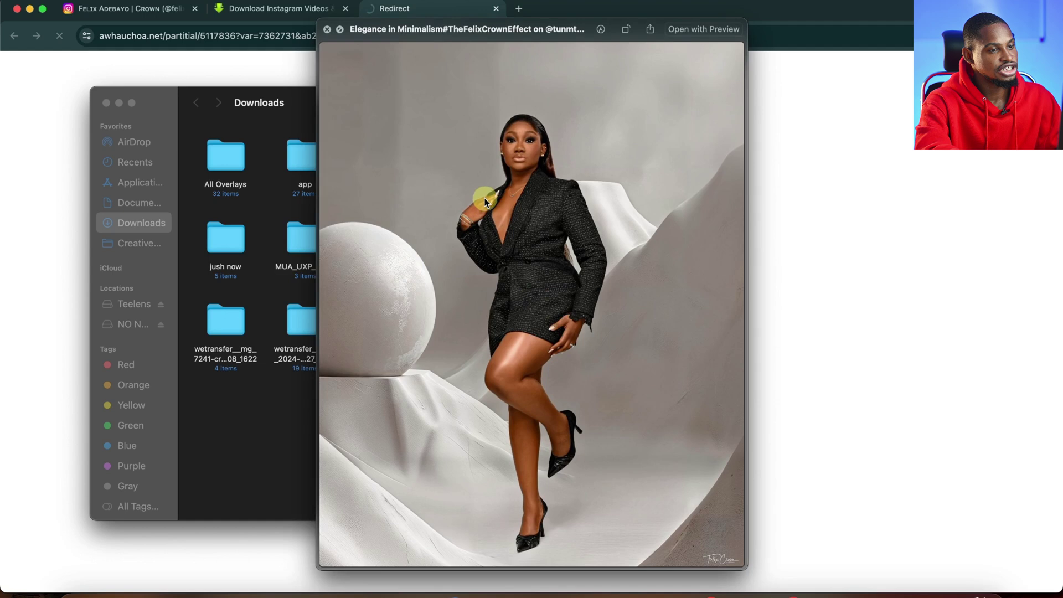
{"action": "left_click", "coordinate": [328, 31]}
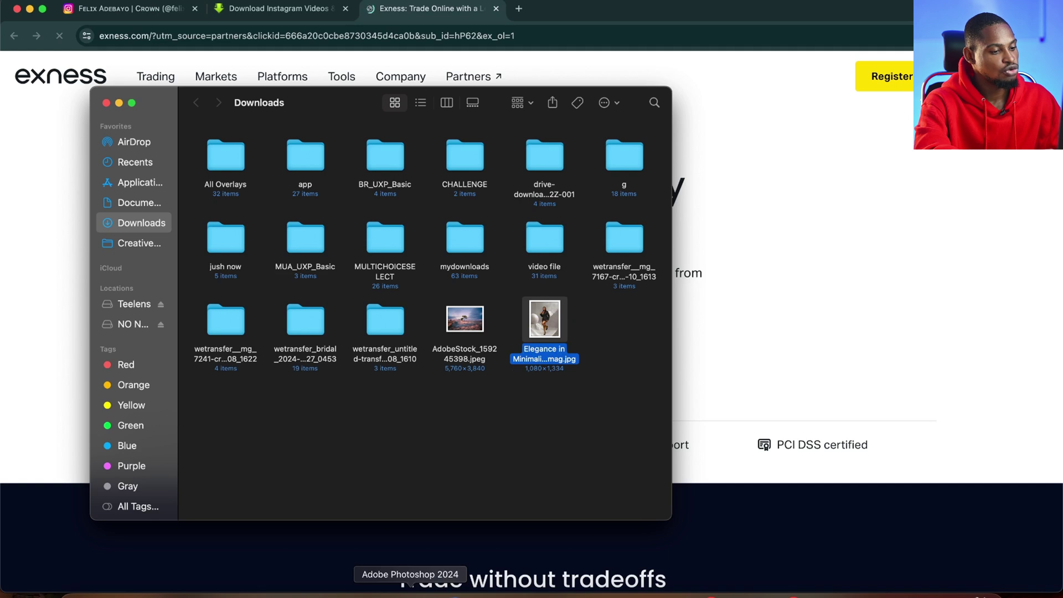
Switch to Adobe Photoshop 2024, open the downloaded Elegance in Minimalism photo and duplicate its Background layer.
{"action": "left_click", "coordinate": [410, 586]}
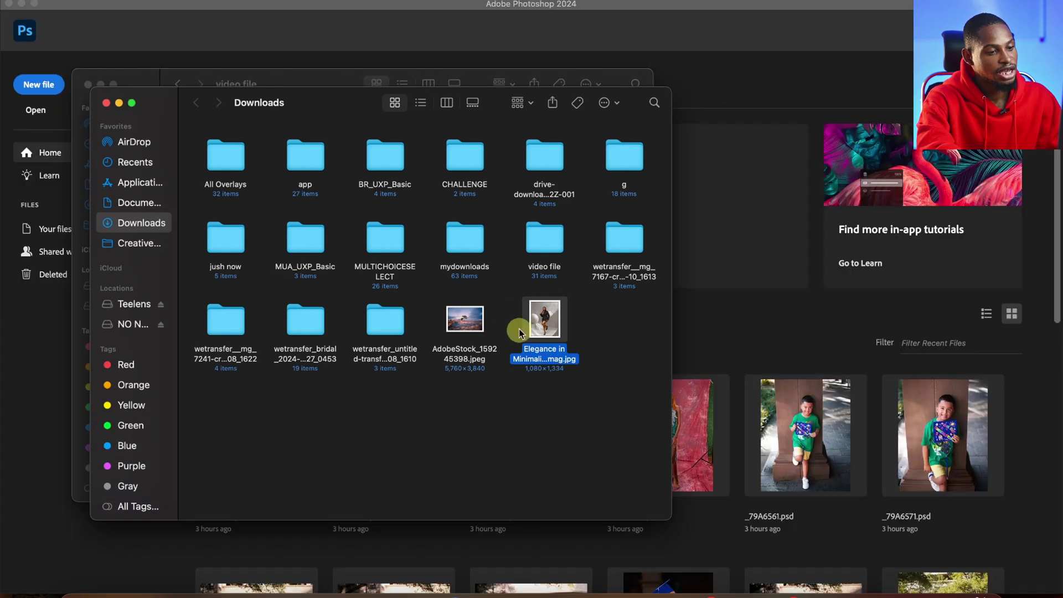
{"action": "left_click_drag", "start_coordinate": [521, 333], "coordinate": [780, 326]}
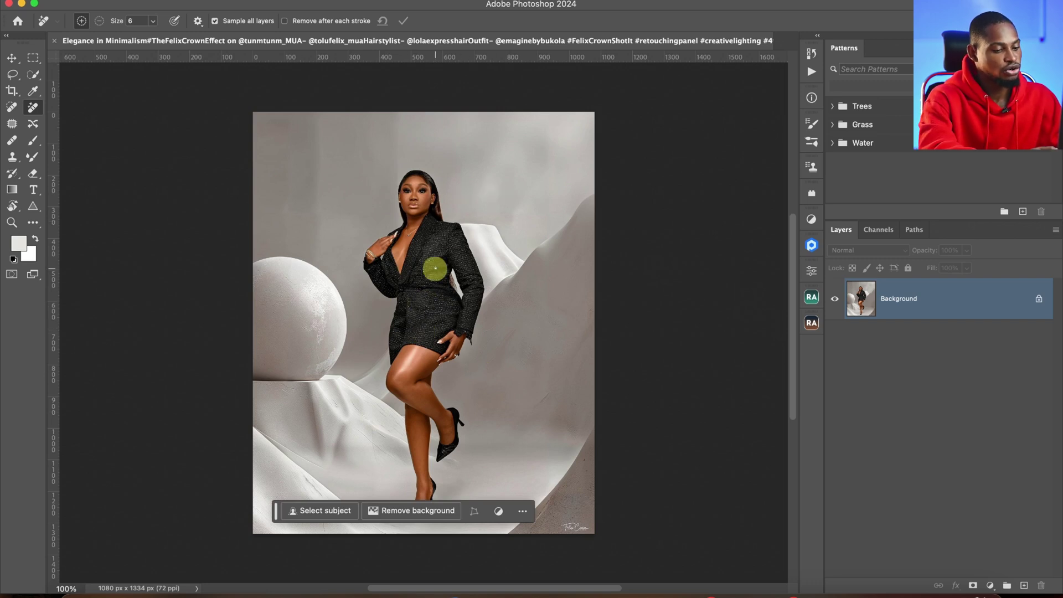
{"action": "key", "text": "super+j"}
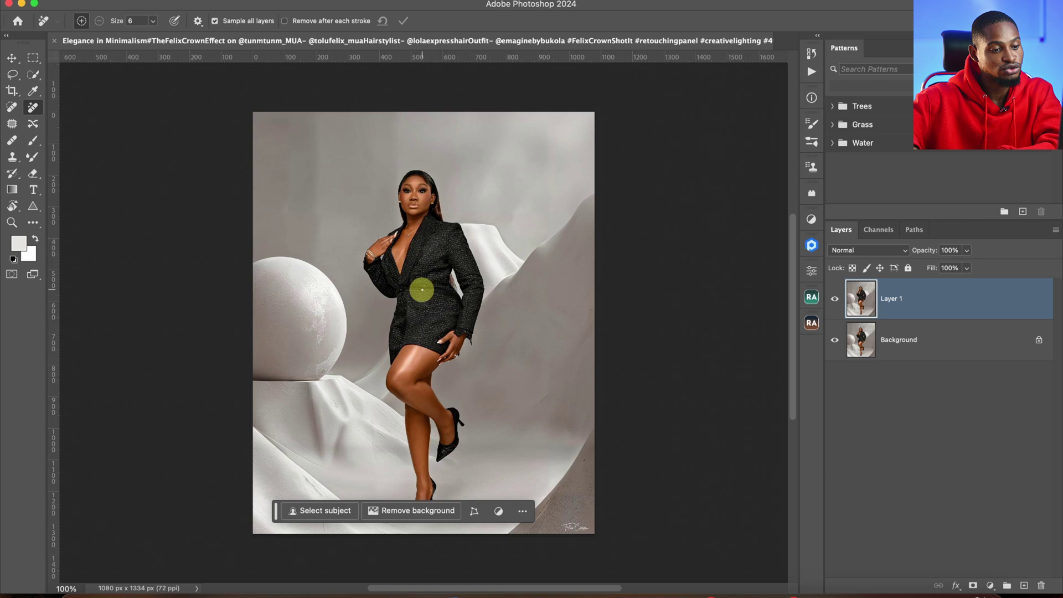
Select the woman on the duplicated layer with Select Subject using the Cloud (Detailed results) option.
{"action": "left_click", "coordinate": [32, 72]}
{"action": "left_click", "coordinate": [409, 21]}
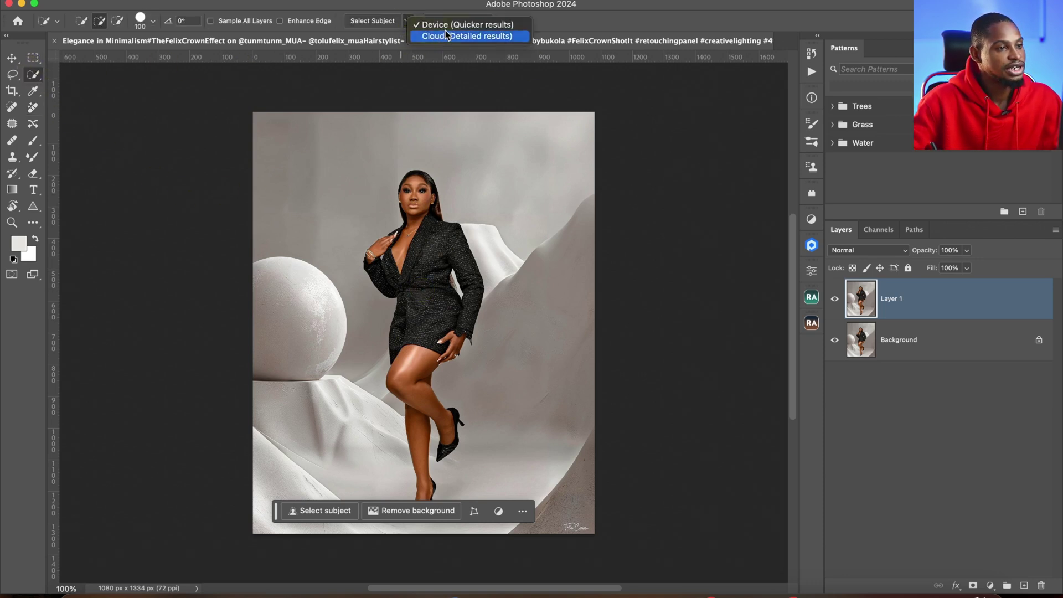
{"action": "left_click", "coordinate": [417, 36]}
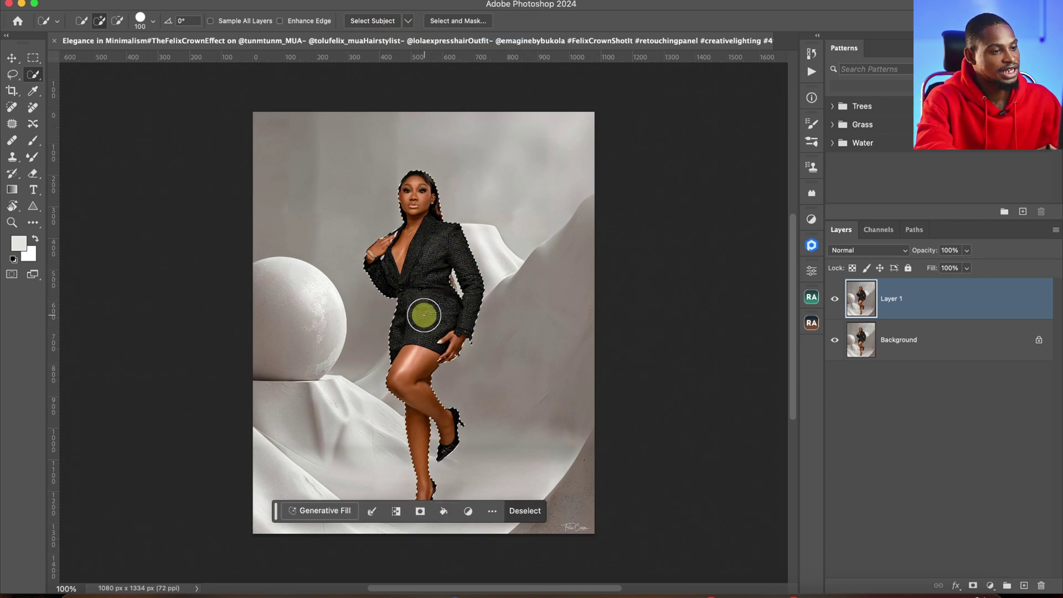
Expand the selection around the woman by 10 pixels.
{"action": "left_click", "coordinate": [280, 0]}
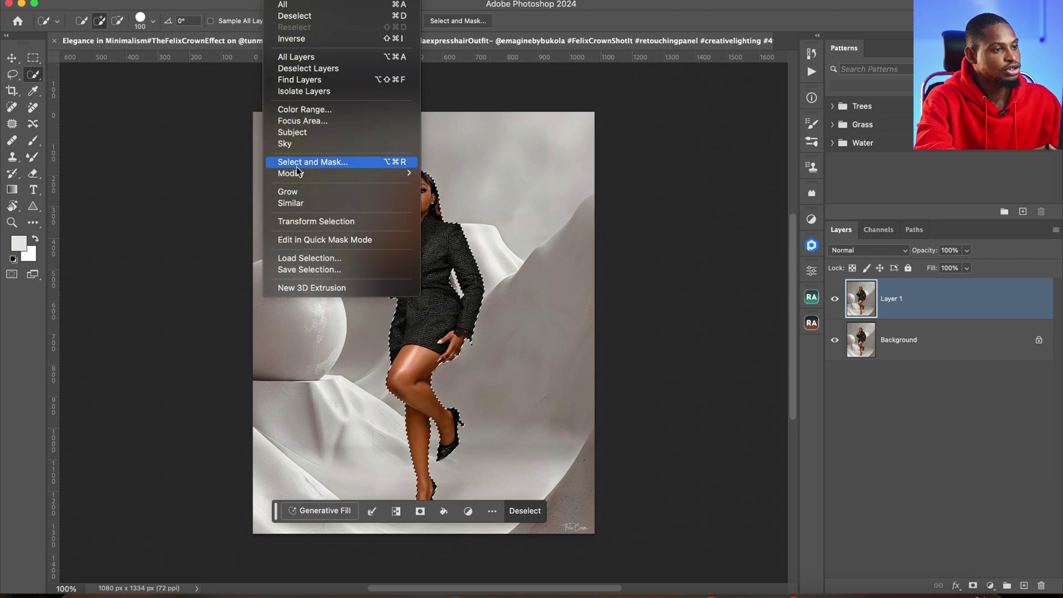
{"action": "mouse_move", "coordinate": [298, 174]}
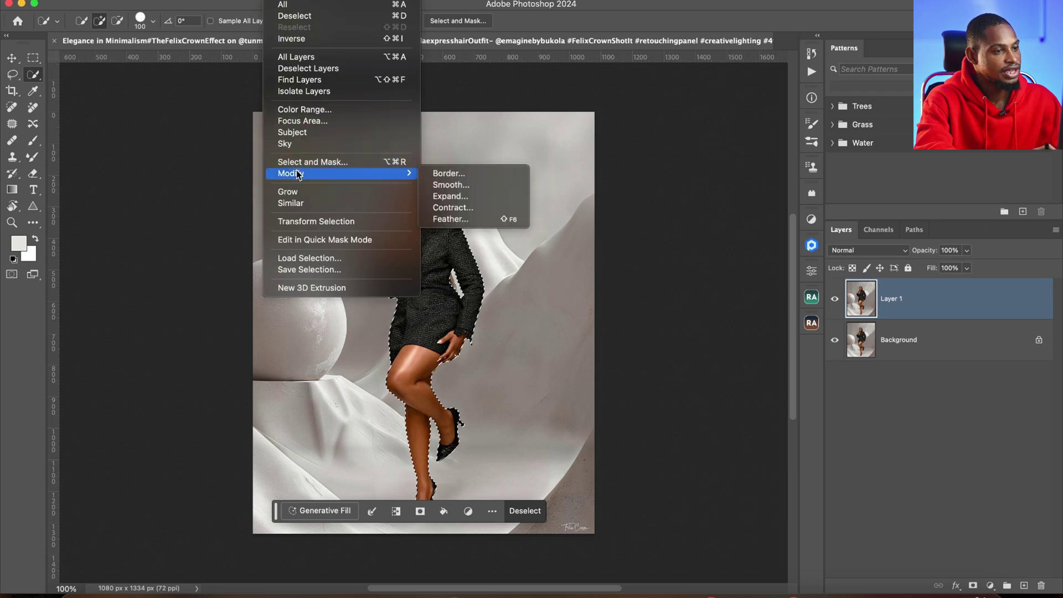
{"action": "left_click", "coordinate": [449, 196]}
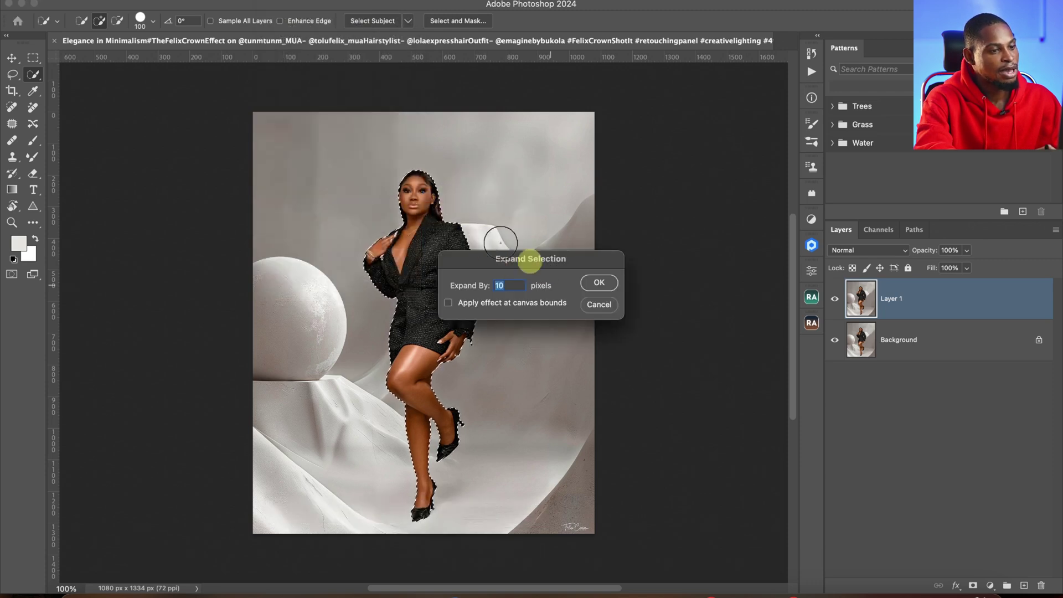
{"action": "left_click", "coordinate": [600, 284]}
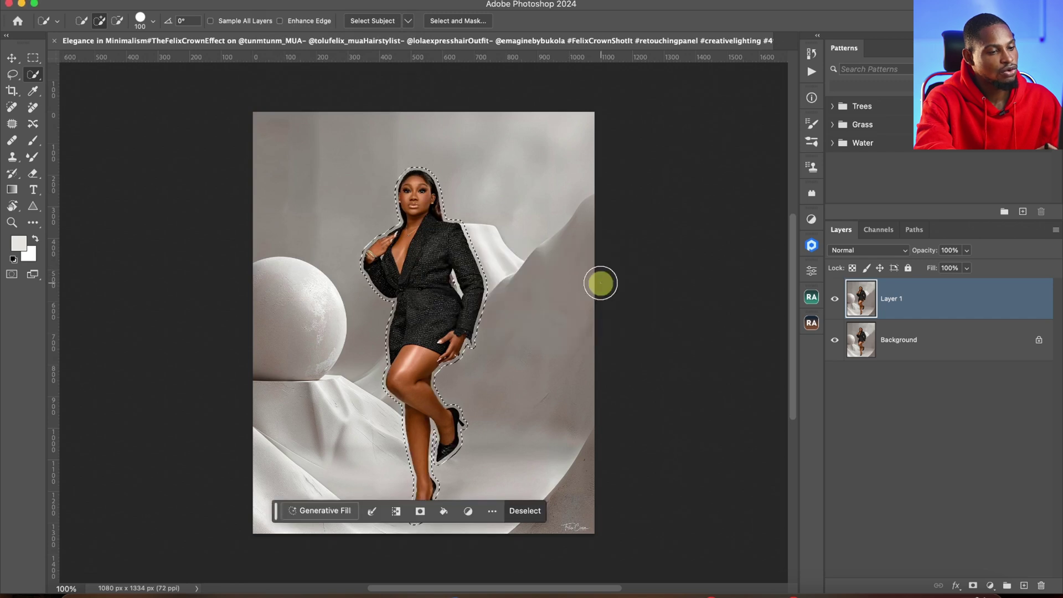
Remove the woman using Generative Fill with an empty prompt and show the second variation.
{"action": "left_click", "coordinate": [308, 512]}
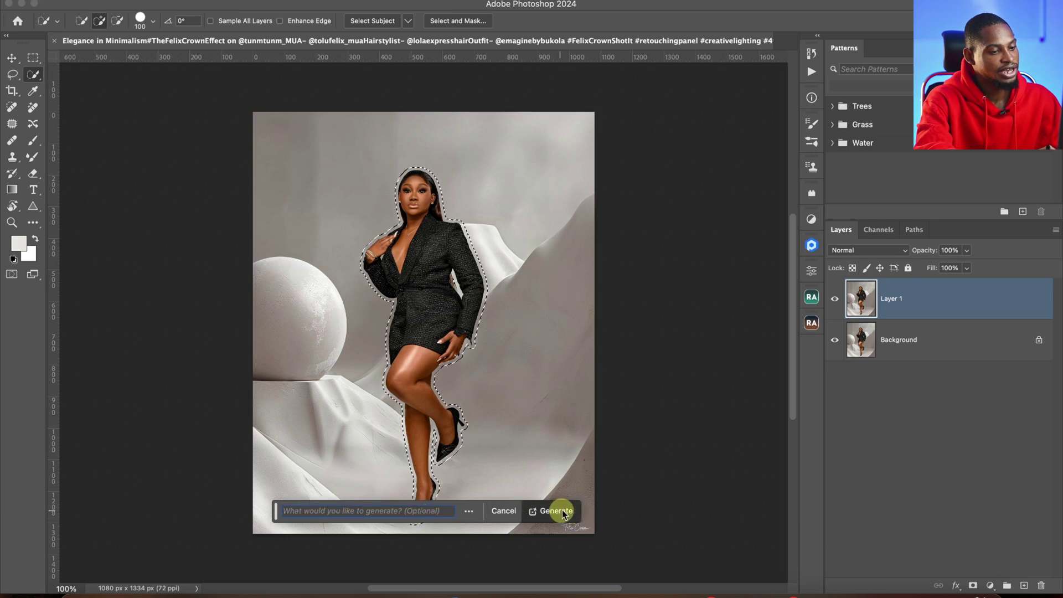
{"action": "left_click", "coordinate": [563, 512]}
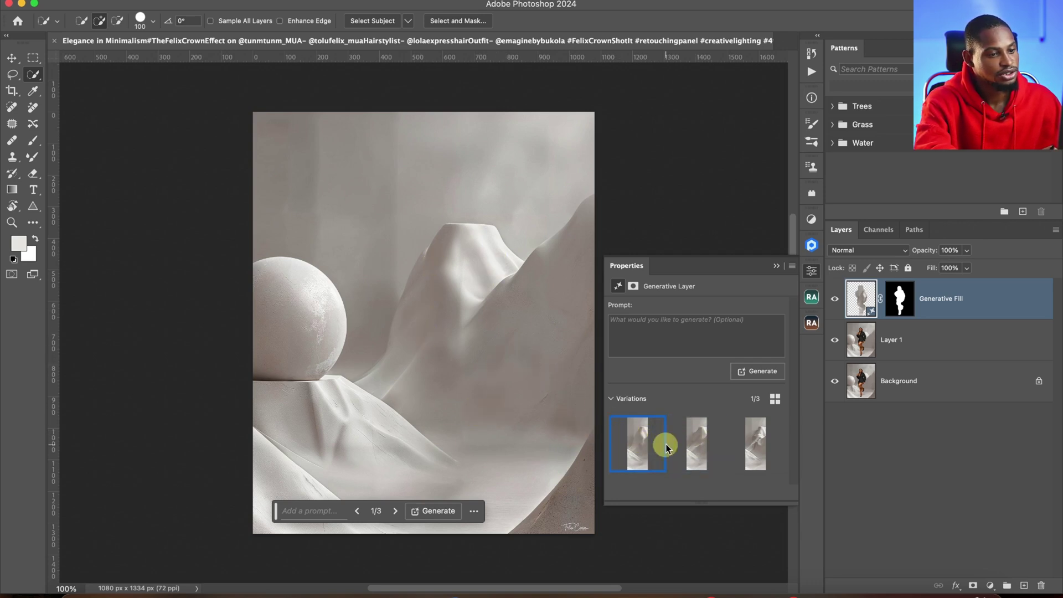
{"action": "left_click", "coordinate": [689, 446]}
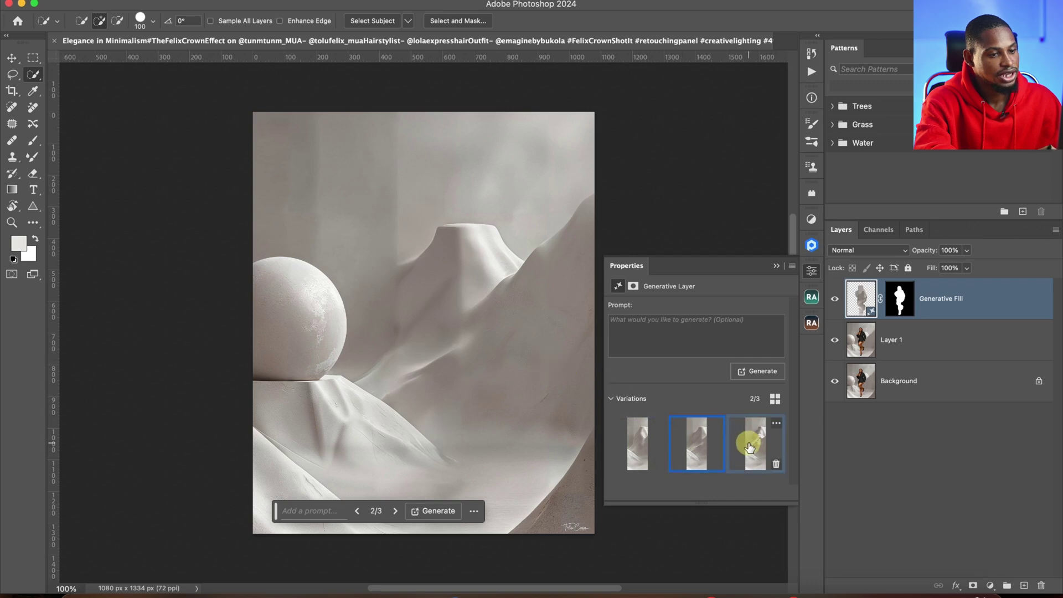
Switch to the third Generative Fill variation and compare the result with the original photo.
{"action": "left_click", "coordinate": [750, 447]}
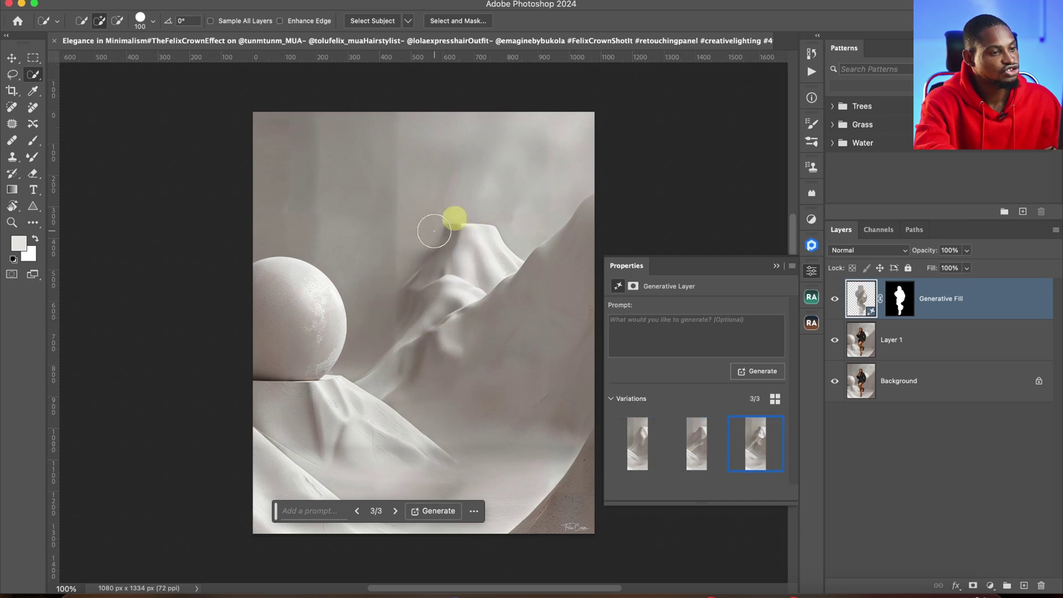
{"action": "left_click", "coordinate": [778, 267]}
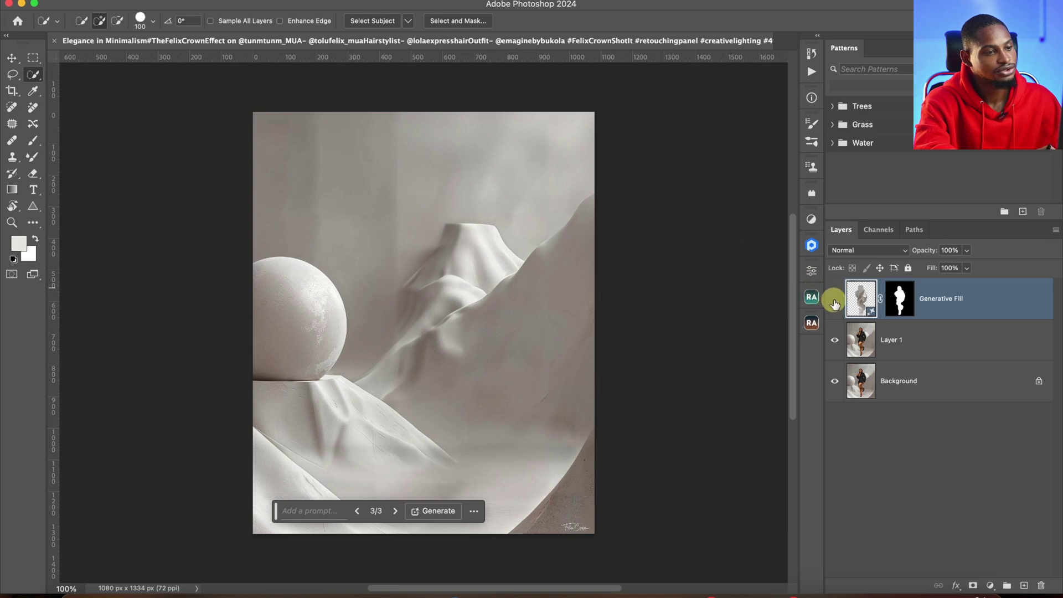
{"action": "left_click", "coordinate": [834, 302]}
{"action": "left_click", "coordinate": [835, 301]}
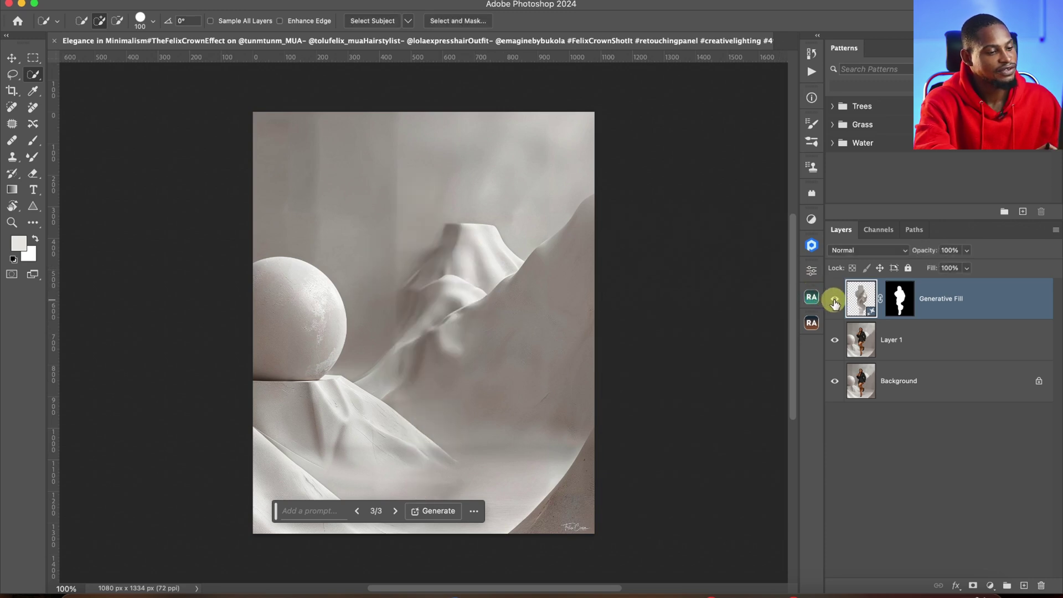
Stamp all visible layers into a new merged layer above the Generative Fill layer.
{"action": "key", "text": "z"}
{"action": "mouse_move", "coordinate": [580, 527]}
{"action": "left_mouse_down"}
{"action": "mouse_move", "coordinate": [621, 517]}
{"action": "mouse_move", "coordinate": [579, 526]}
{"action": "left_mouse_up"}
{"action": "key", "text": "w"}
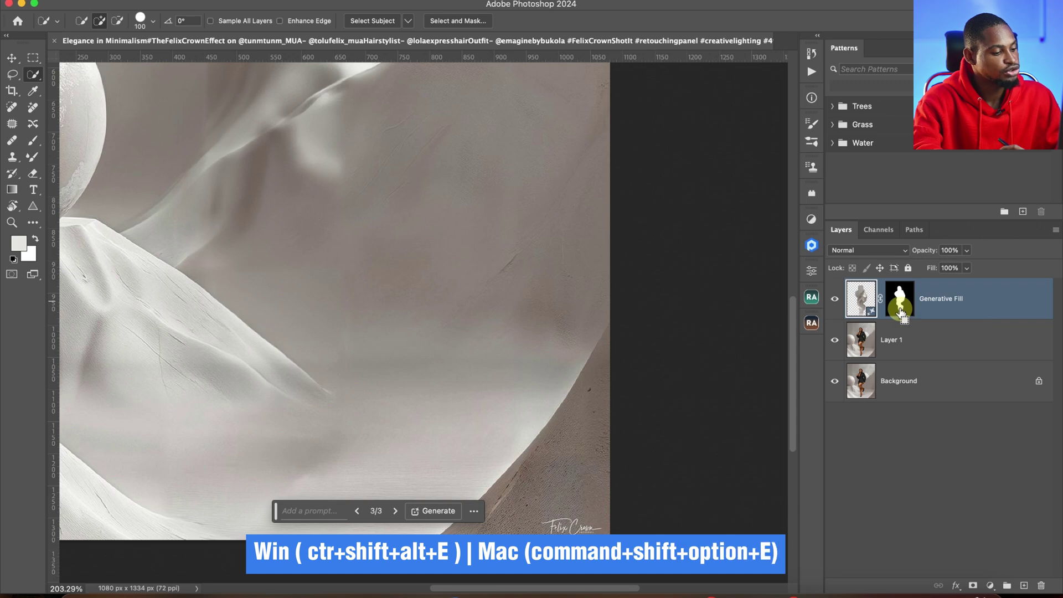
{"action": "key", "text": "super+shift+alt+e"}
Erase the signature in the photo's lower-right corner on the merged layer using the Remove tool at size 40.
{"action": "left_click_drag", "start_coordinate": [582, 421], "coordinate": [620, 309]}
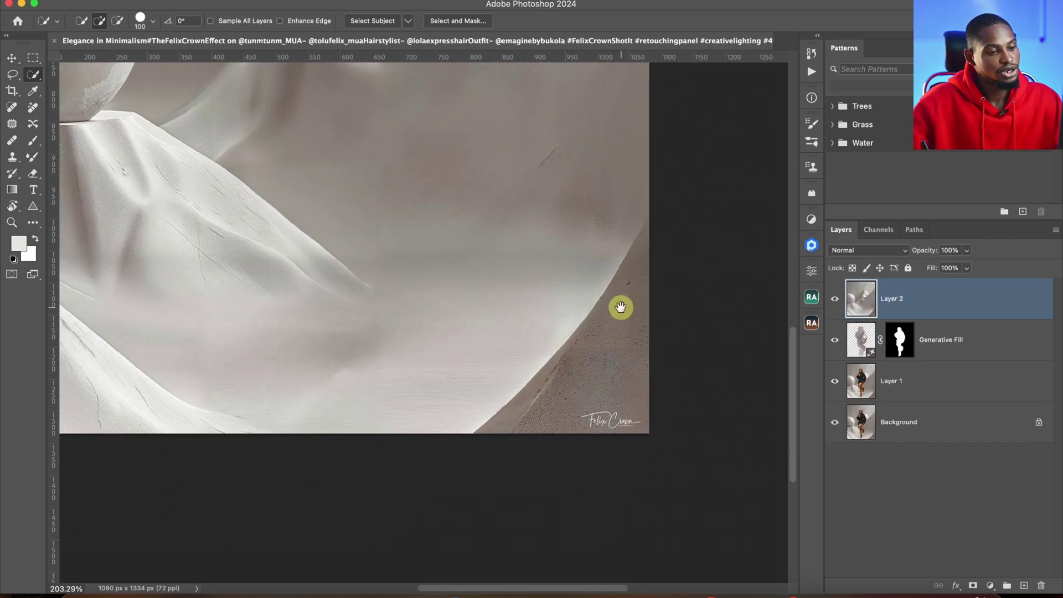
{"action": "left_click", "coordinate": [35, 108]}
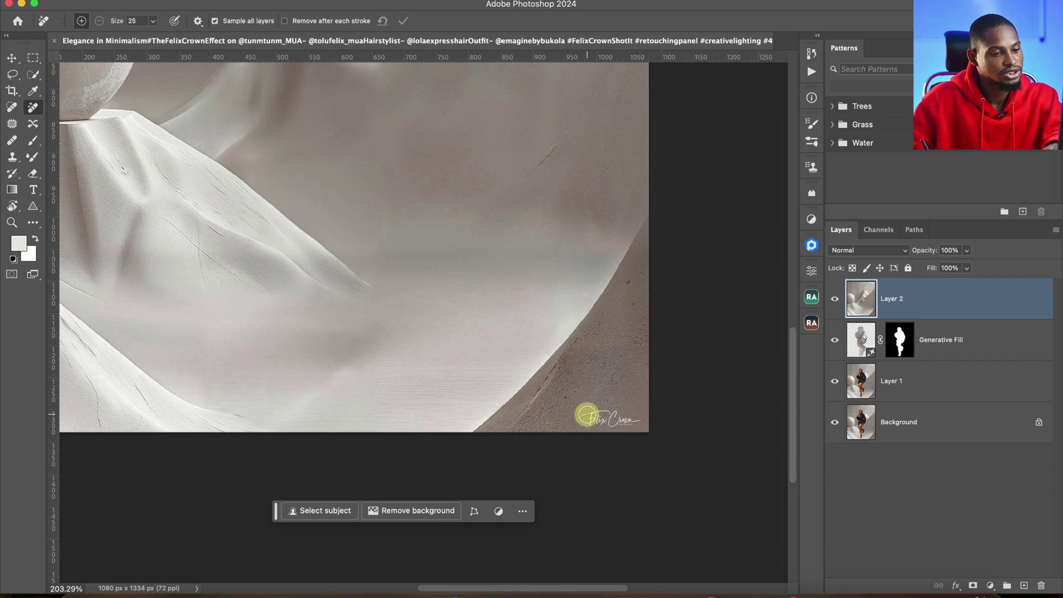
{"action": "left_click_drag", "start_coordinate": [640, 416], "coordinate": [643, 416]}
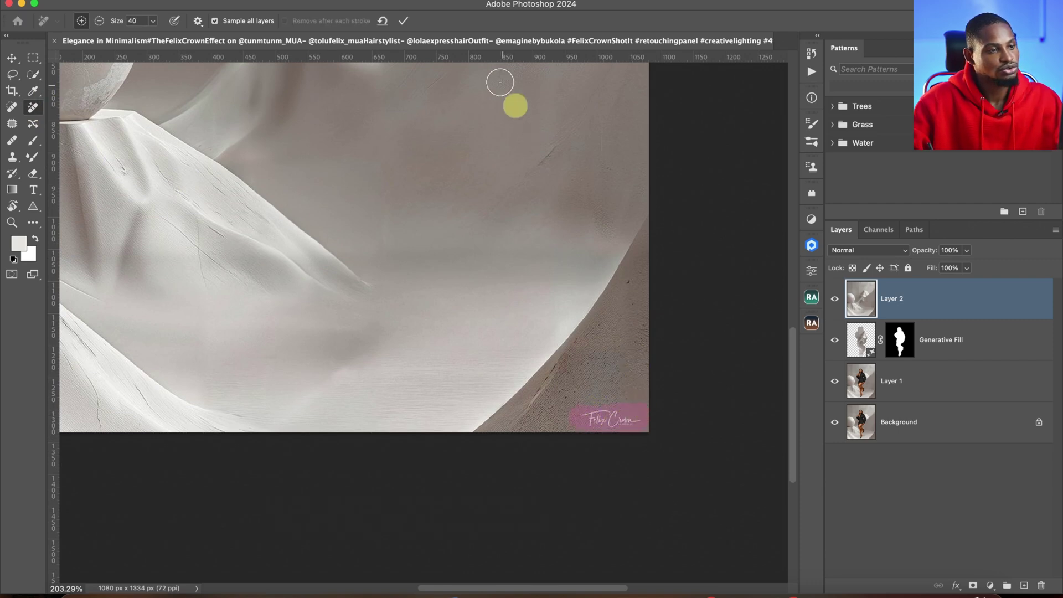
{"action": "left_click", "coordinate": [402, 22]}
Group all layers above the Background and toggle the group's visibility to compare it with the original.
{"action": "left_click", "coordinate": [936, 381]}
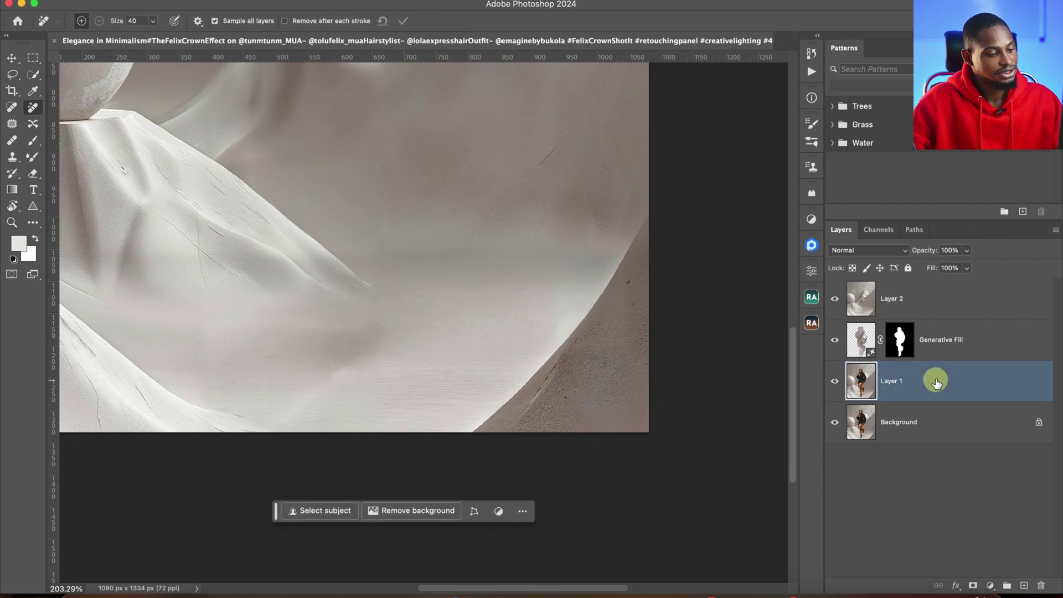
{"action": "left_click", "coordinate": [943, 307], "text": "shift"}
{"action": "key", "text": "super+g"}
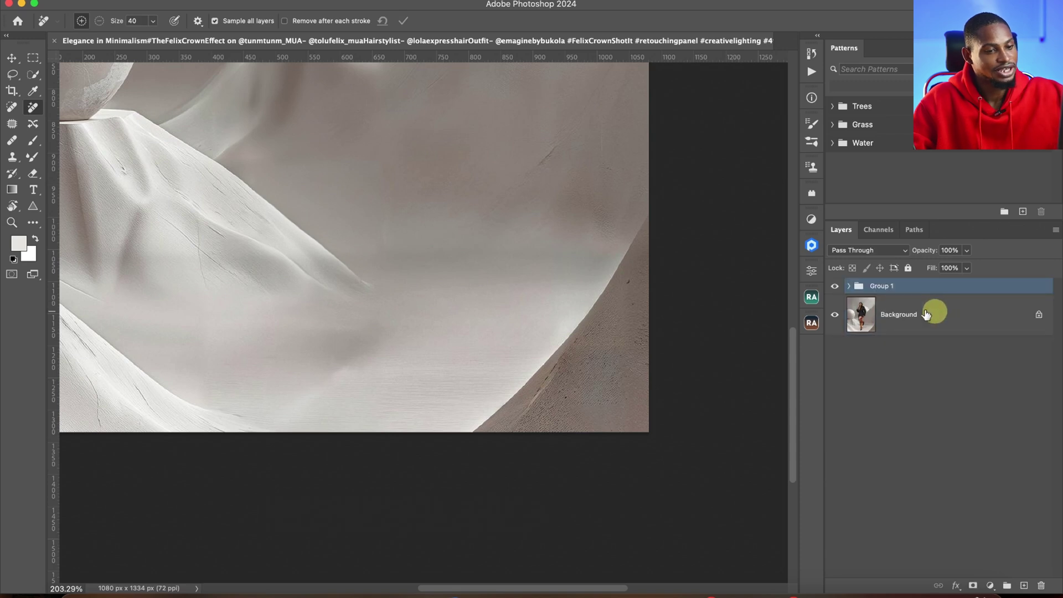
{"action": "key", "text": "z"}
{"action": "left_click_drag", "start_coordinate": [526, 230], "coordinate": [465, 242]}
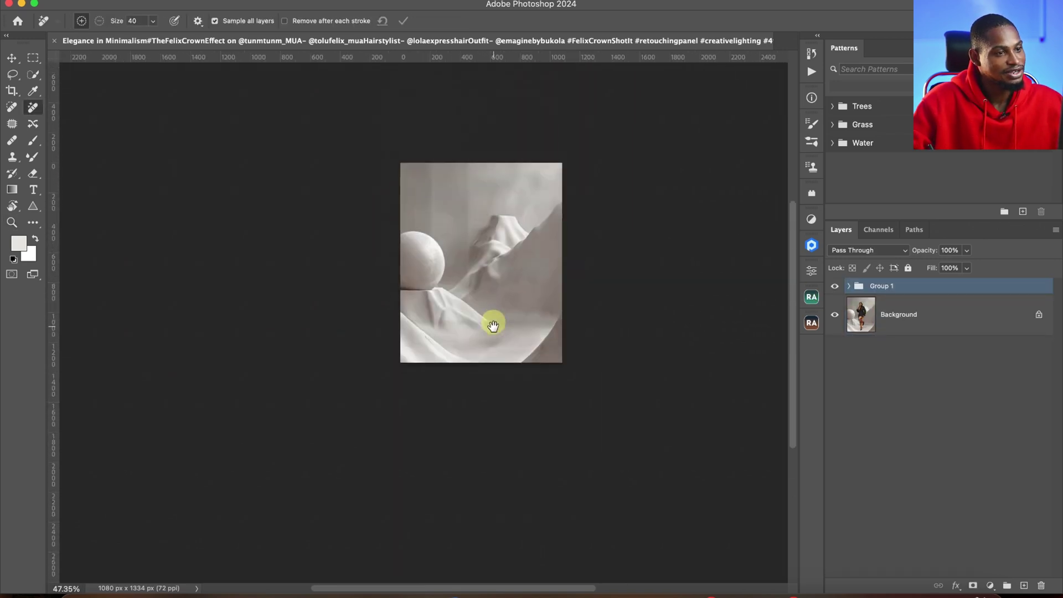
{"action": "left_click", "coordinate": [835, 287]}
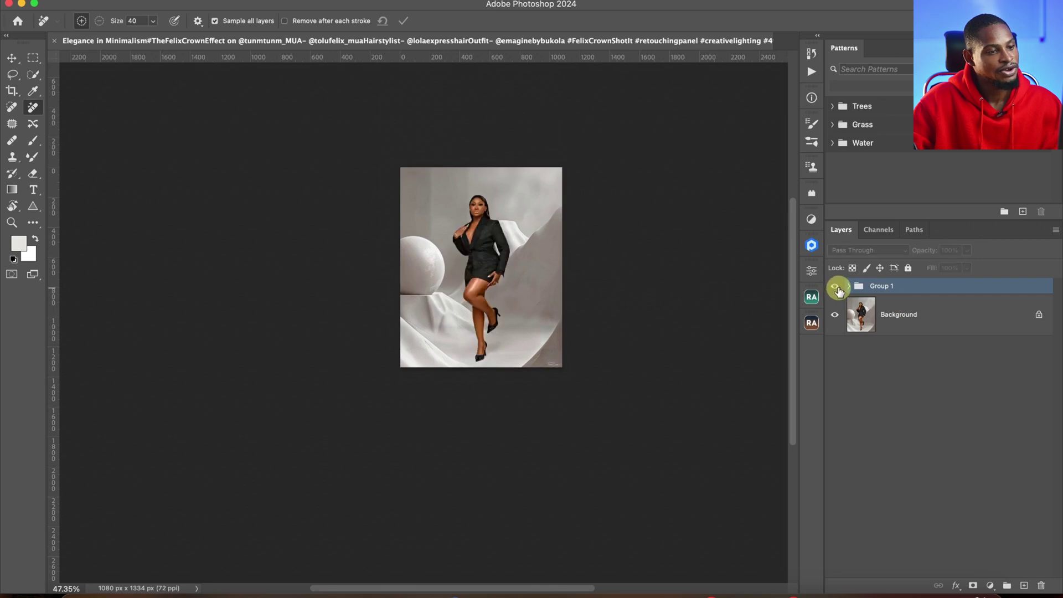
{"action": "left_click", "coordinate": [836, 287]}
Delete the layer group and select the woman on the Background layer with Select Subject.
{"action": "key", "text": "z"}
{"action": "left_click_drag", "start_coordinate": [636, 249], "coordinate": [543, 240]}
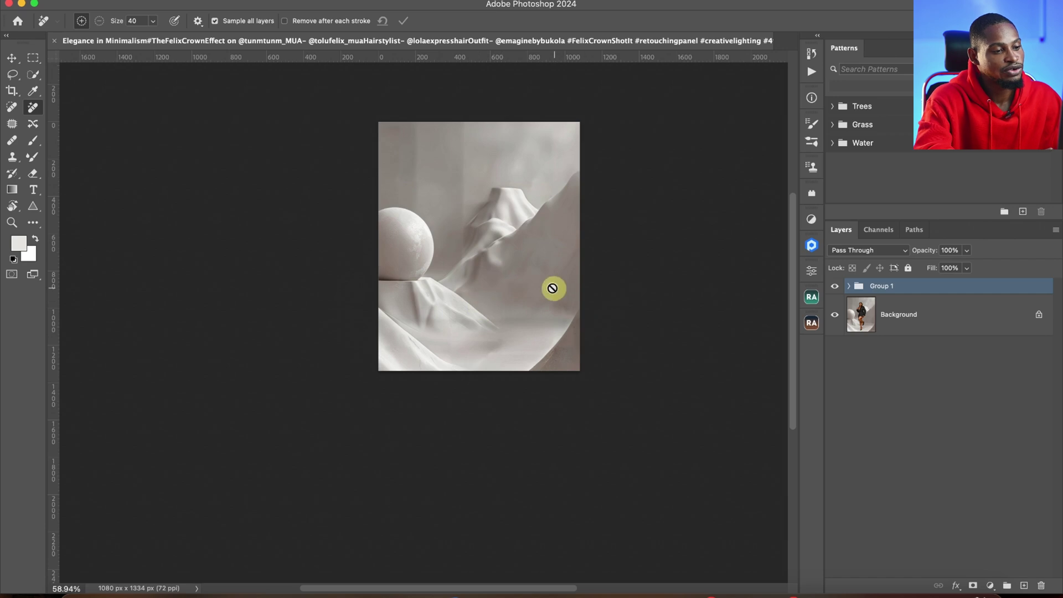
{"action": "key", "text": "z"}
{"action": "mouse_move", "coordinate": [529, 215]}
{"action": "left_mouse_down"}
{"action": "mouse_move", "coordinate": [562, 213]}
{"action": "mouse_move", "coordinate": [546, 214]}
{"action": "left_mouse_up"}
{"action": "key", "text": "j"}
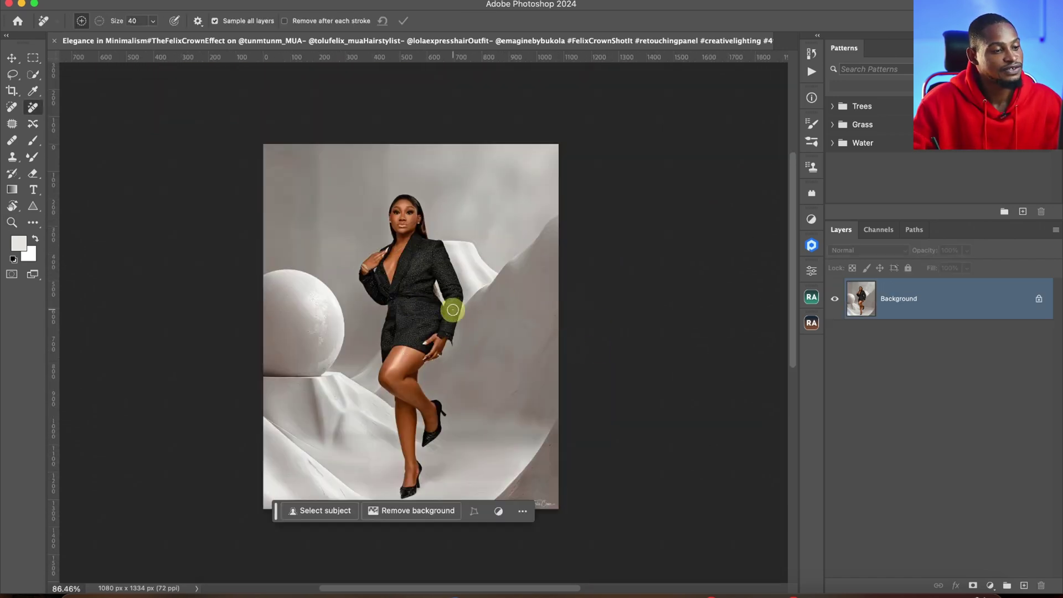
{"action": "left_click", "coordinate": [32, 74]}
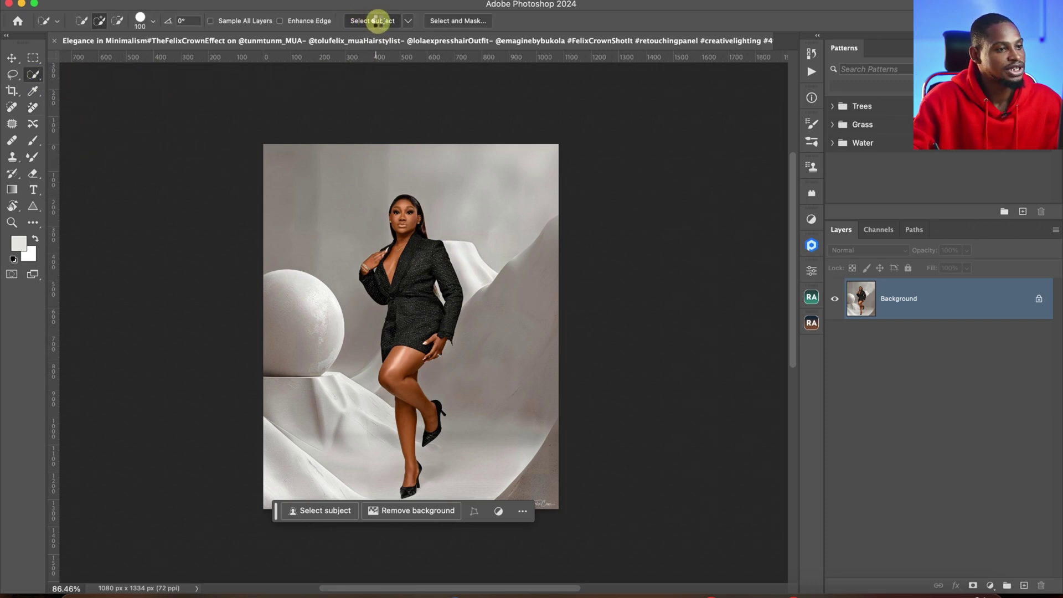
{"action": "left_click", "coordinate": [377, 20]}
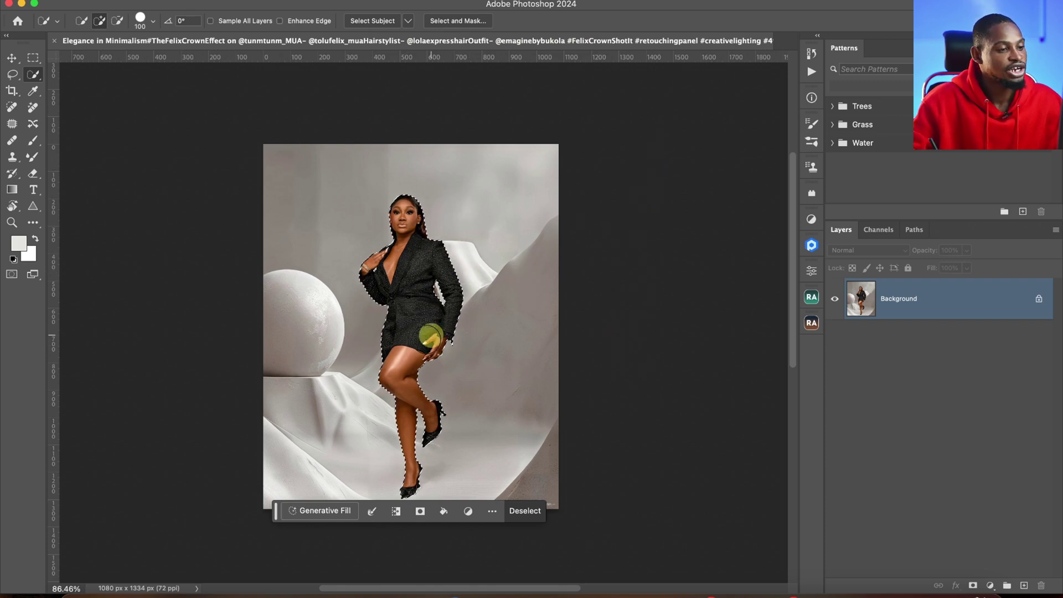
Expand the selection outward around the woman on the Background layer.
{"action": "left_click", "coordinate": [305, 2]}
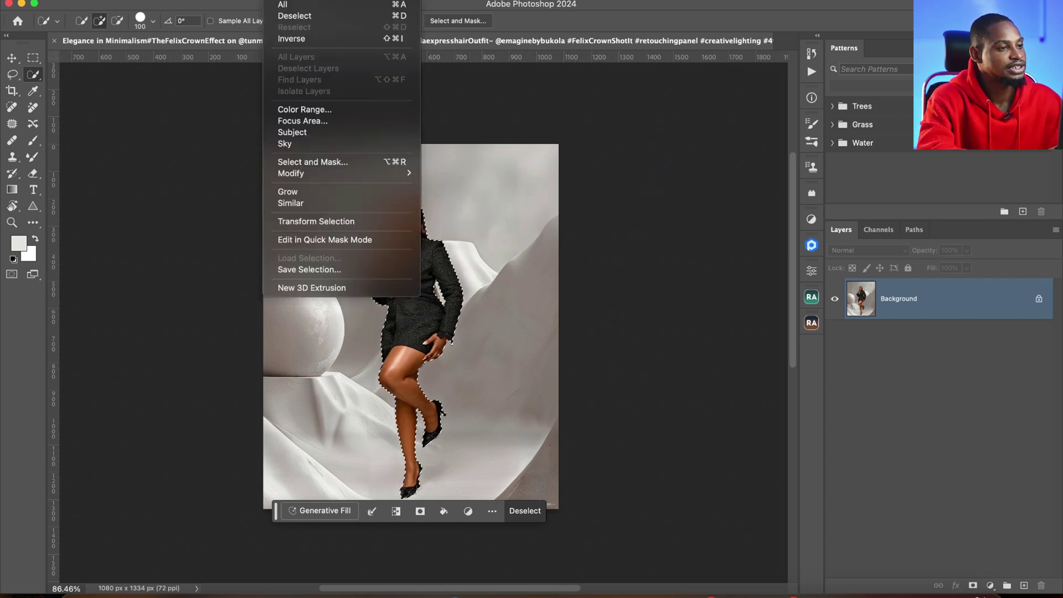
{"action": "mouse_move", "coordinate": [322, 174]}
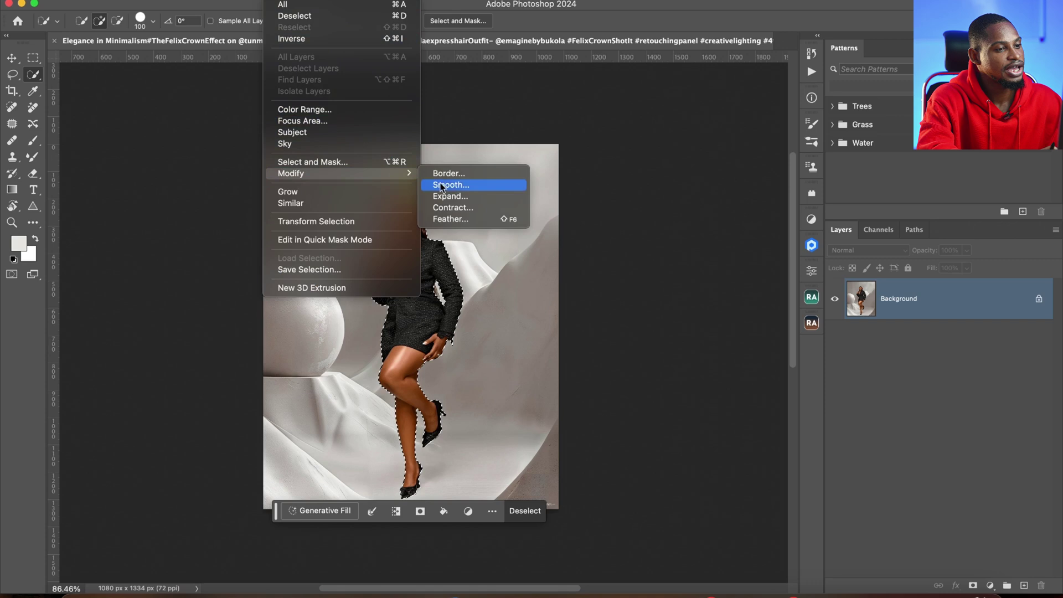
{"action": "left_click", "coordinate": [468, 198]}
{"action": "left_click", "coordinate": [599, 283]}
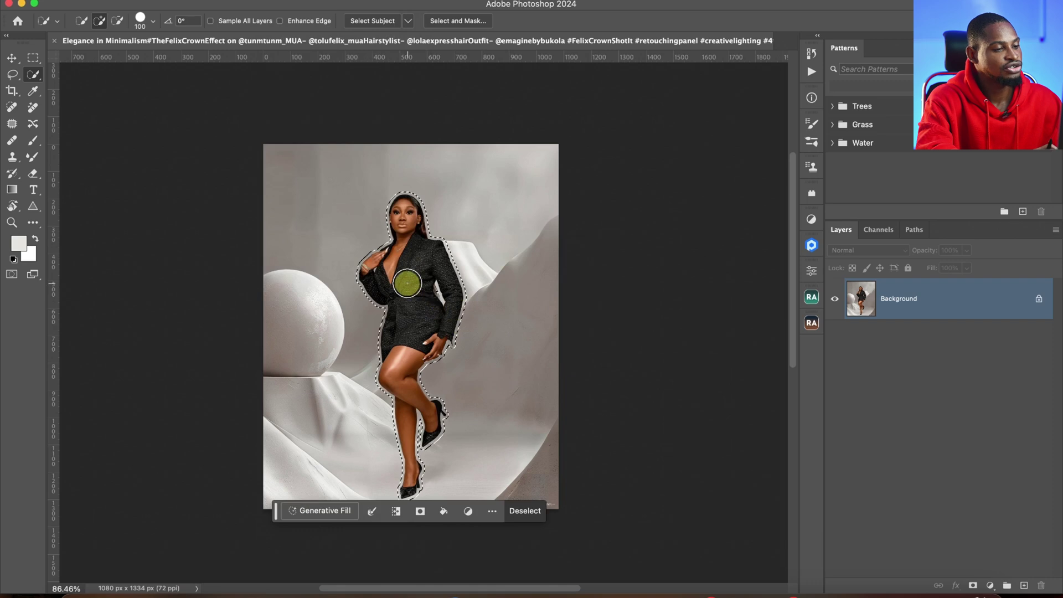
Remove the woman with Content-Aware Fill output to a new layer, then deselect and compare with the original.
{"action": "right_click", "coordinate": [407, 284]}
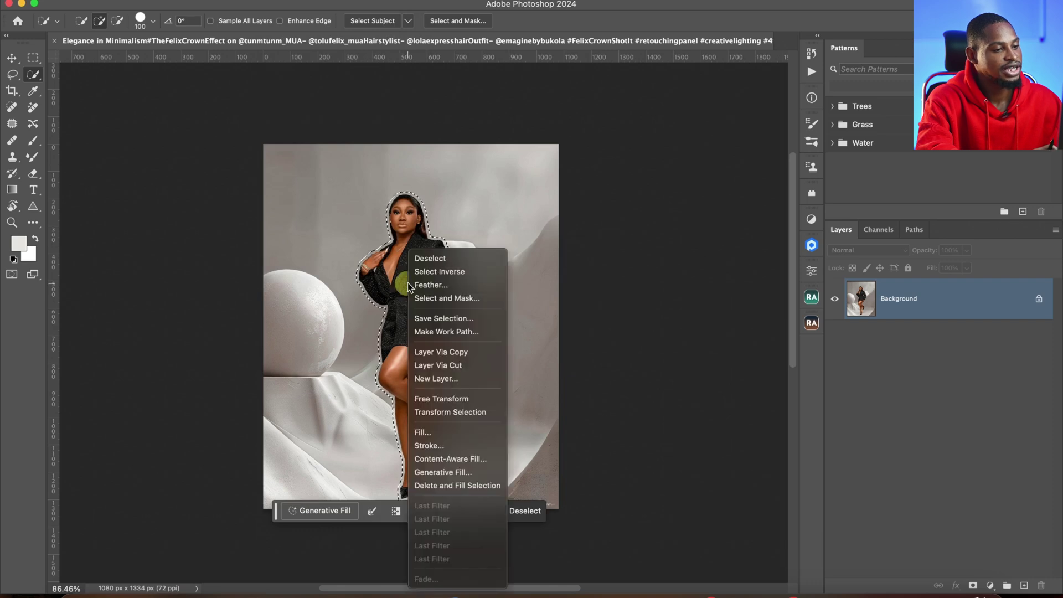
{"action": "left_click", "coordinate": [458, 464]}
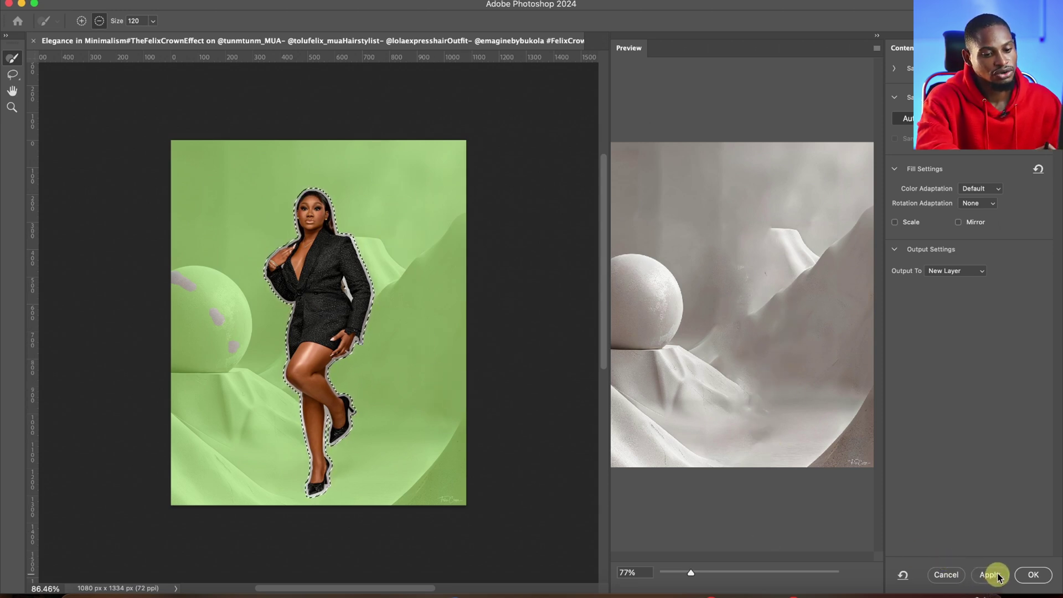
{"action": "left_click", "coordinate": [1031, 574]}
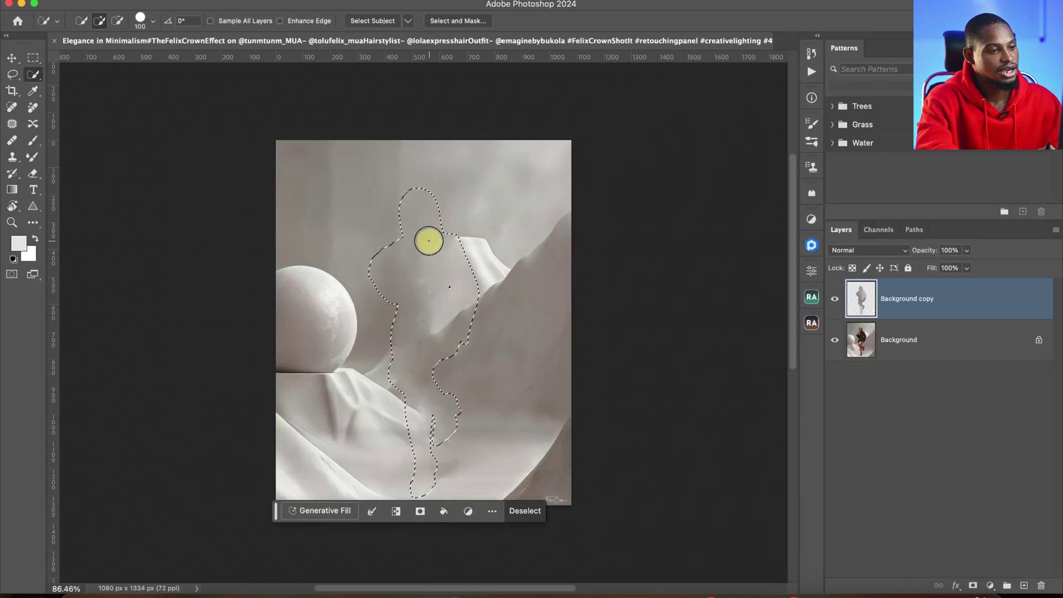
{"action": "key", "text": "super+d"}
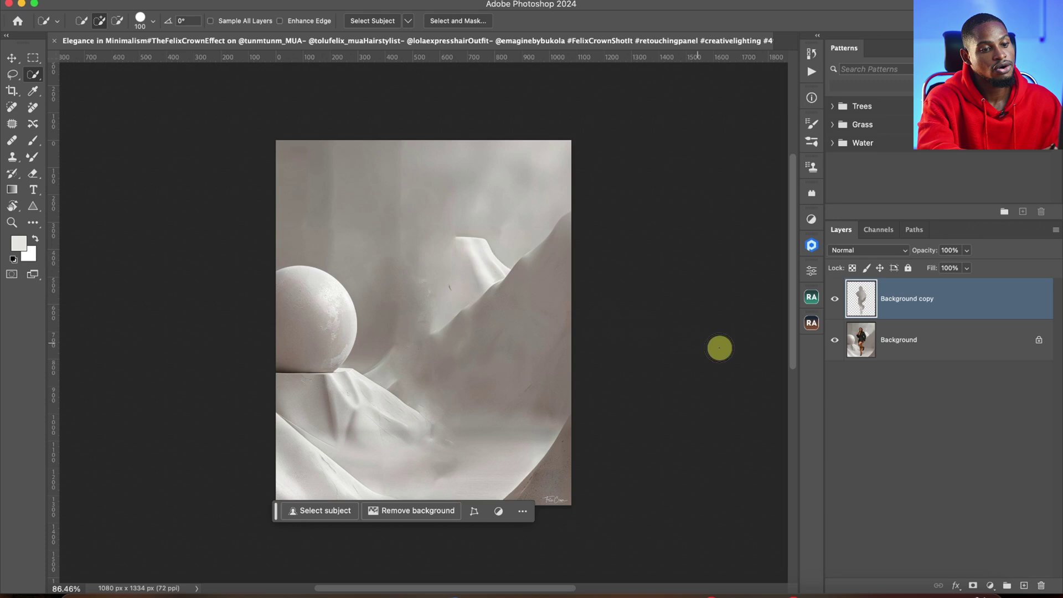
{"action": "left_click", "coordinate": [836, 300]}
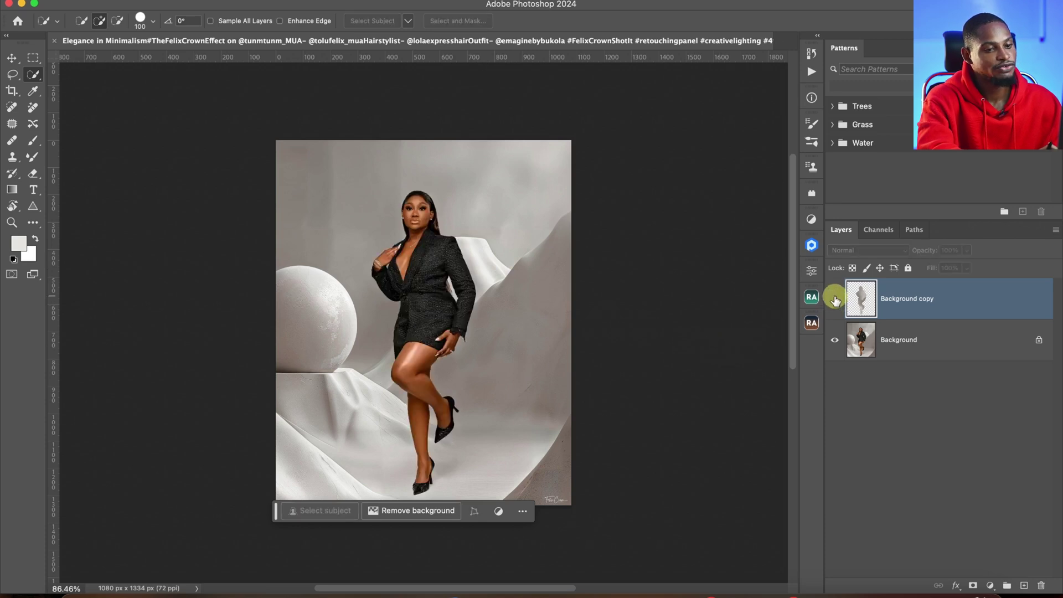
{"action": "left_click", "coordinate": [836, 300]}
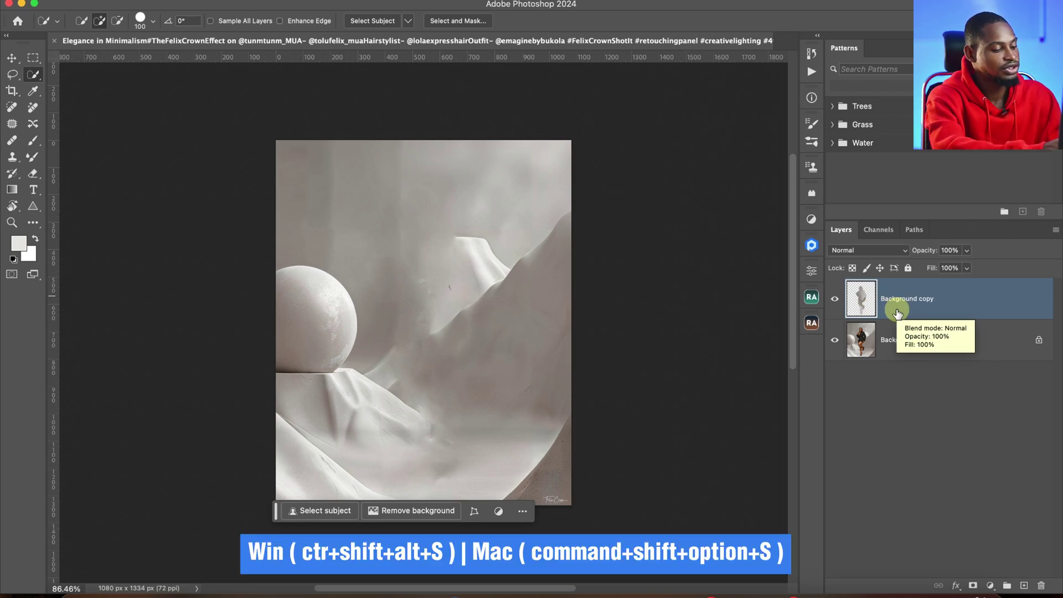
Export the cleaned backdrop with Save for Web as a quality 80 JPEG into the Downloads folder.
{"action": "key", "text": "super+shift+alt+s"}
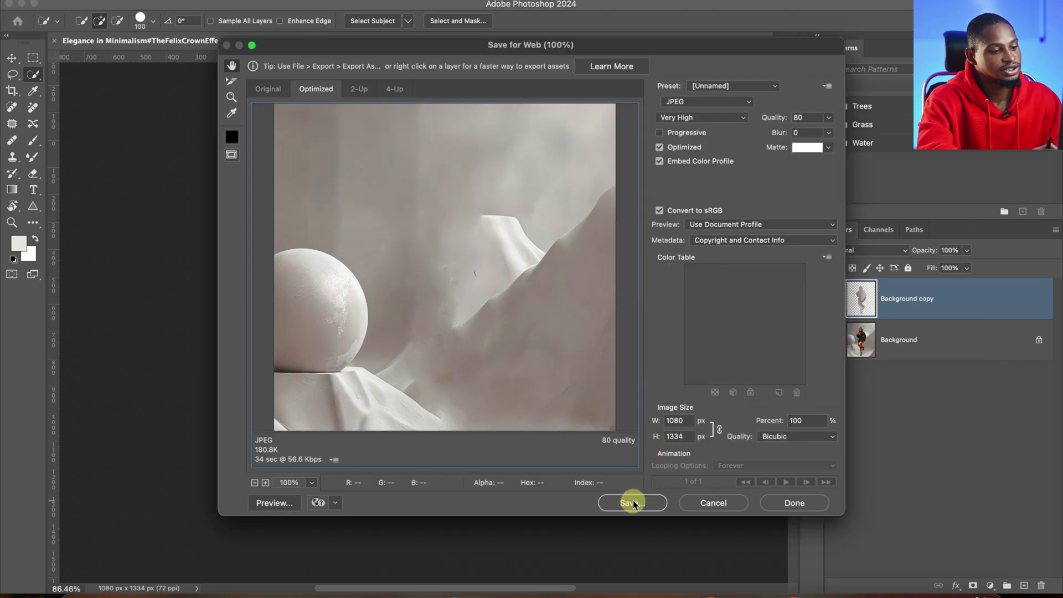
{"action": "key", "text": "Return"}
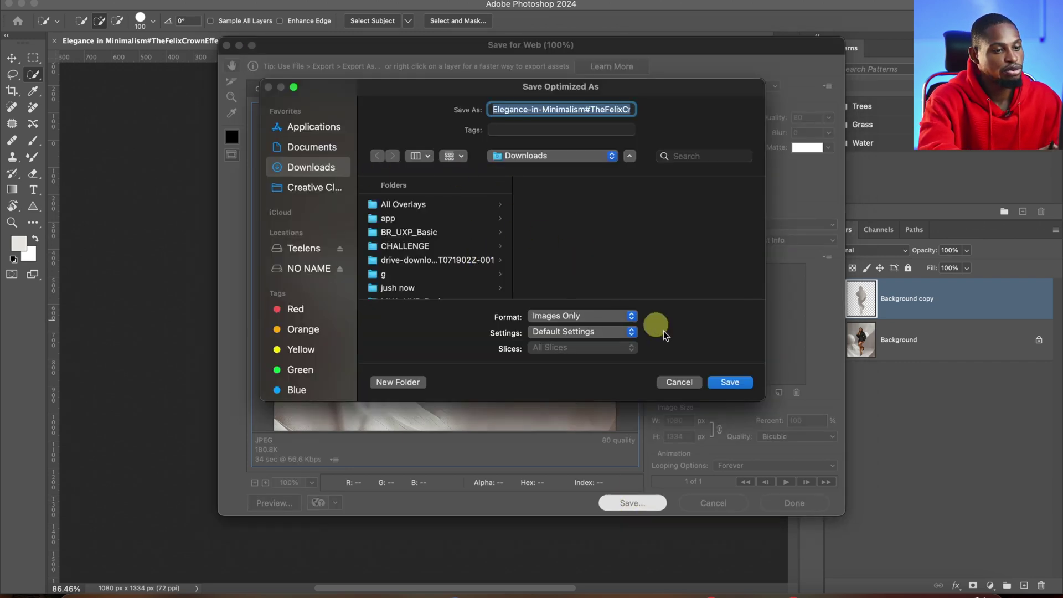
{"action": "left_click", "coordinate": [730, 383]}
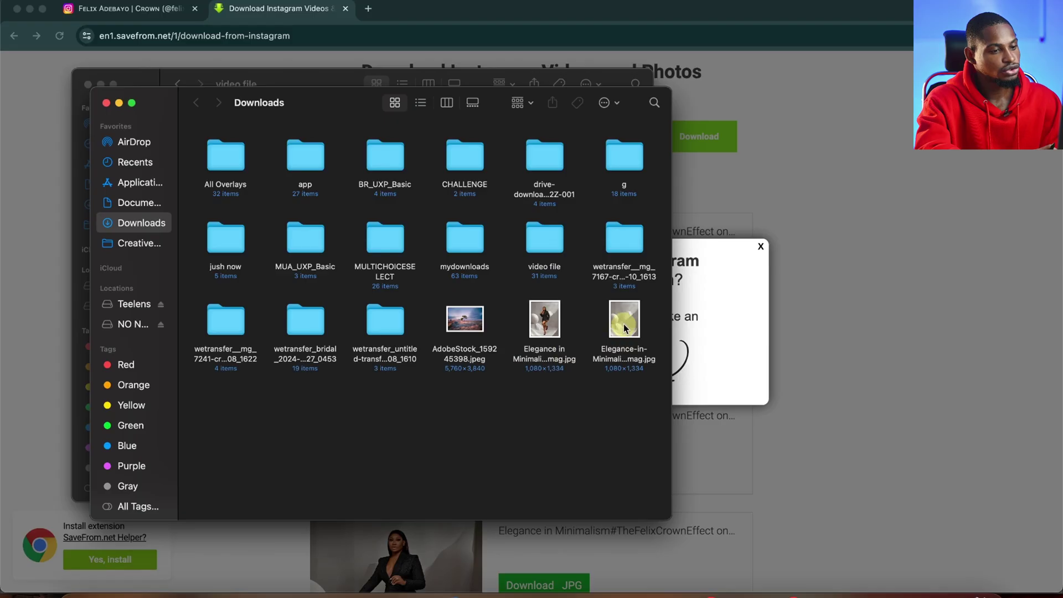
Switch to Finder and preview the exported backdrop image in the Downloads folder.
{"action": "left_click", "coordinate": [624, 326]}
{"action": "key", "text": "space"}
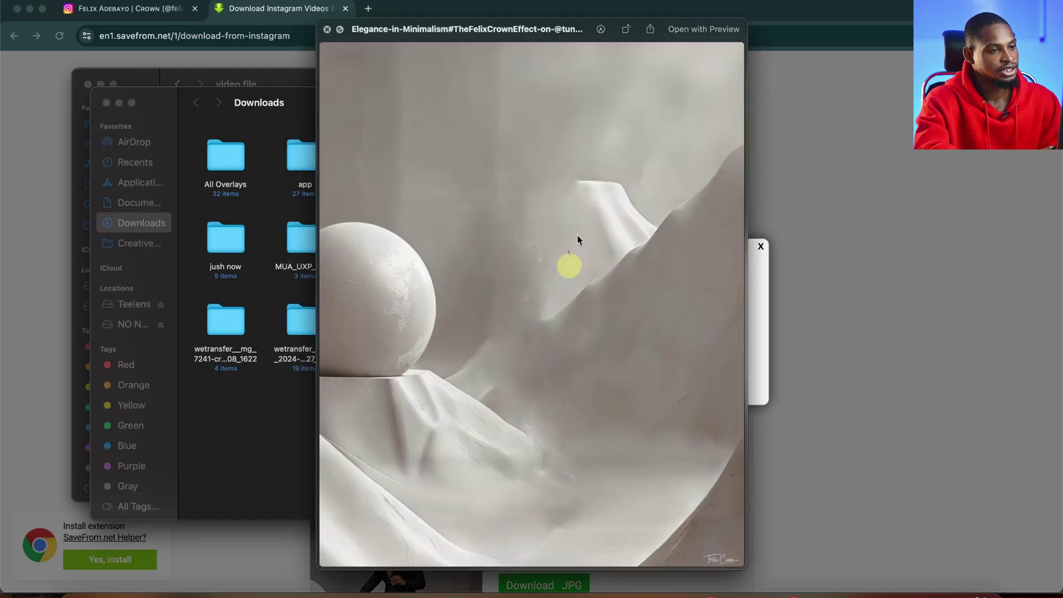
{"action": "left_click", "coordinate": [327, 29]}
{"action": "left_click", "coordinate": [394, 13]}
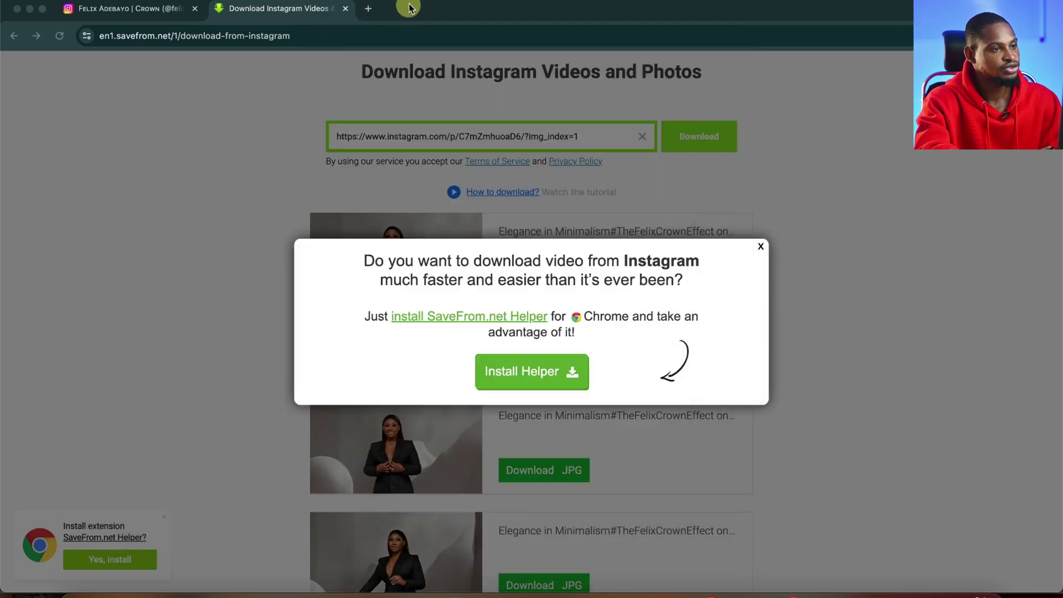
{"action": "left_click", "coordinate": [370, 9]}
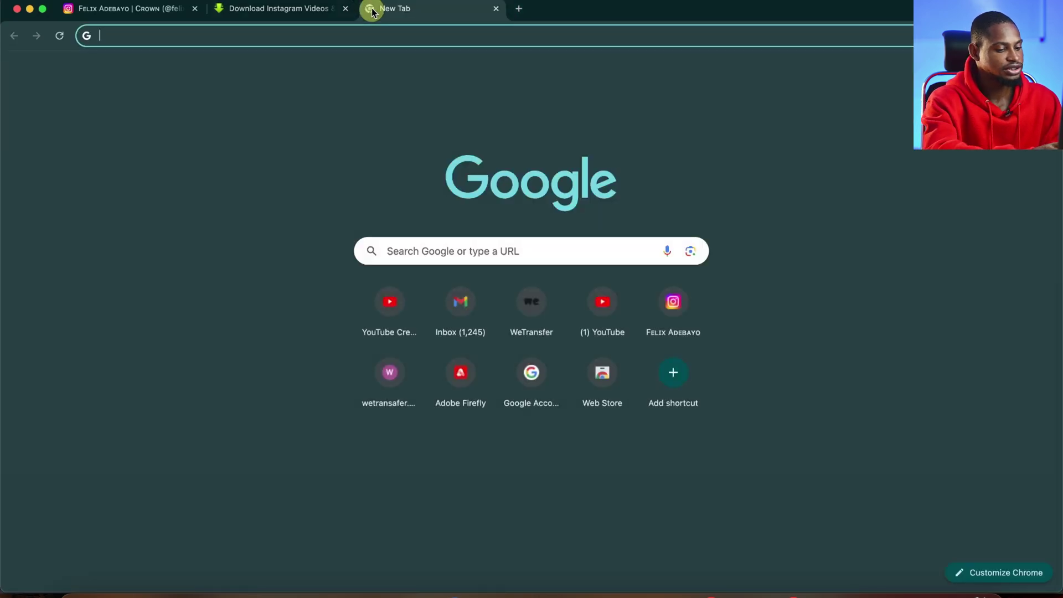
{"action": "type", "text": "https://firefly.adobe.com/"}
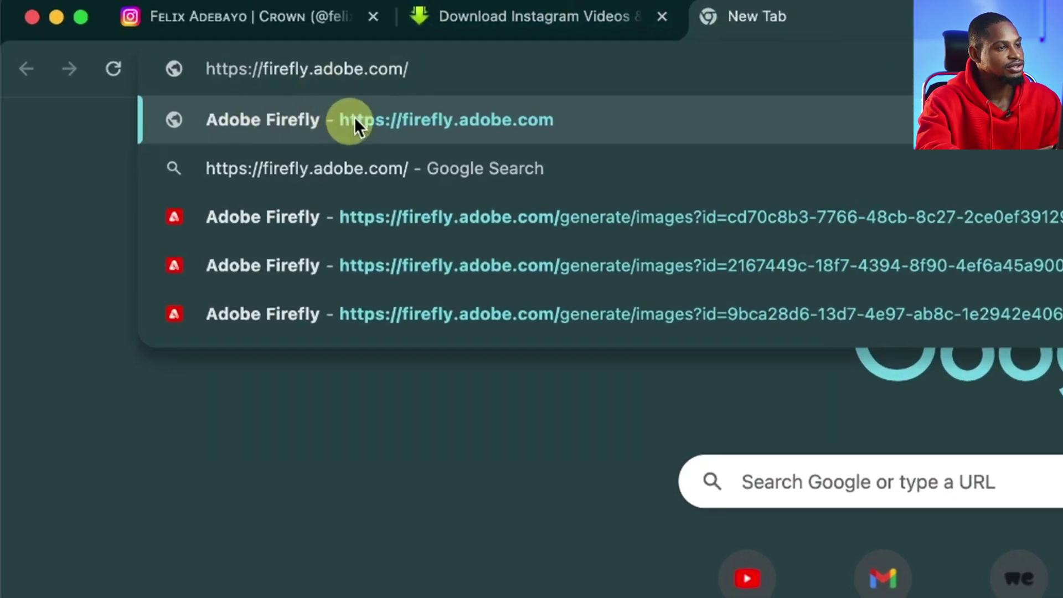
{"action": "left_click", "coordinate": [590, 116]}
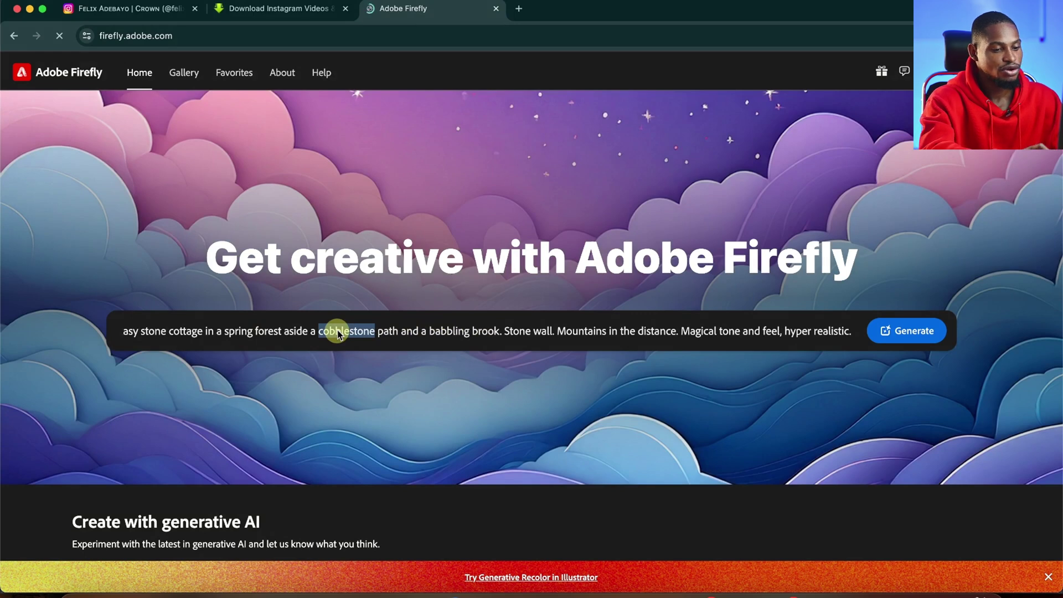
Replace the sample prompt on the Firefly home page with "white studio background".
{"action": "triple_click", "coordinate": [338, 332]}
{"action": "key", "text": "BackSpace"}
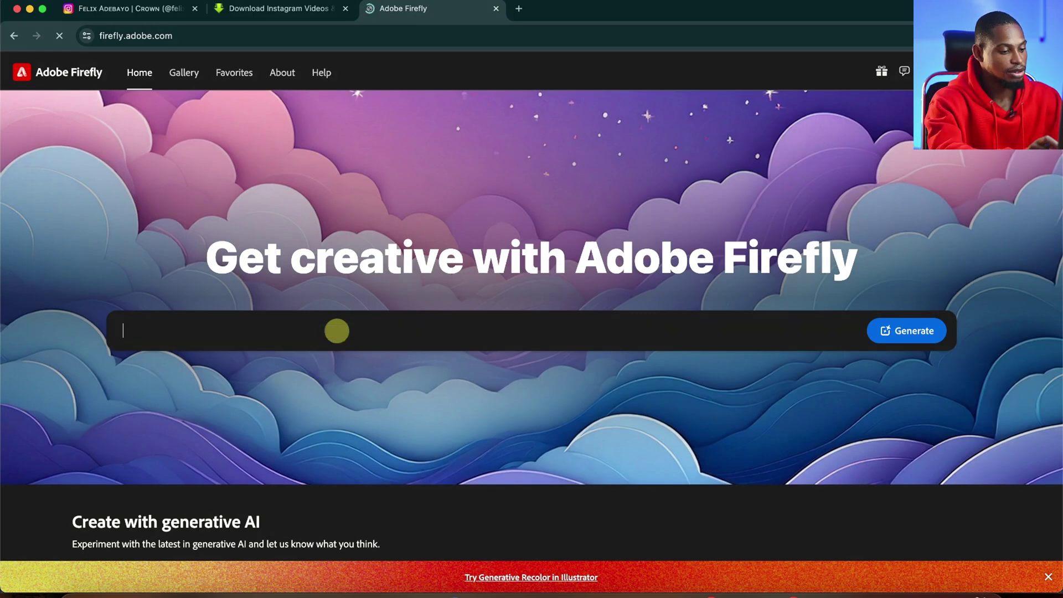
{"action": "type", "text": "white st"}
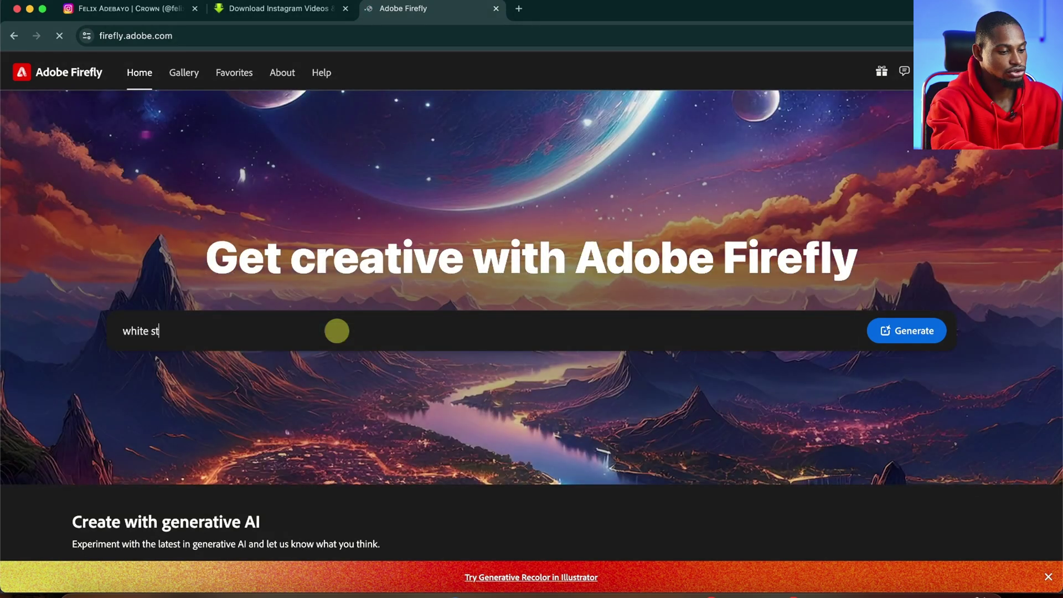
{"action": "type", "text": "udio background"}
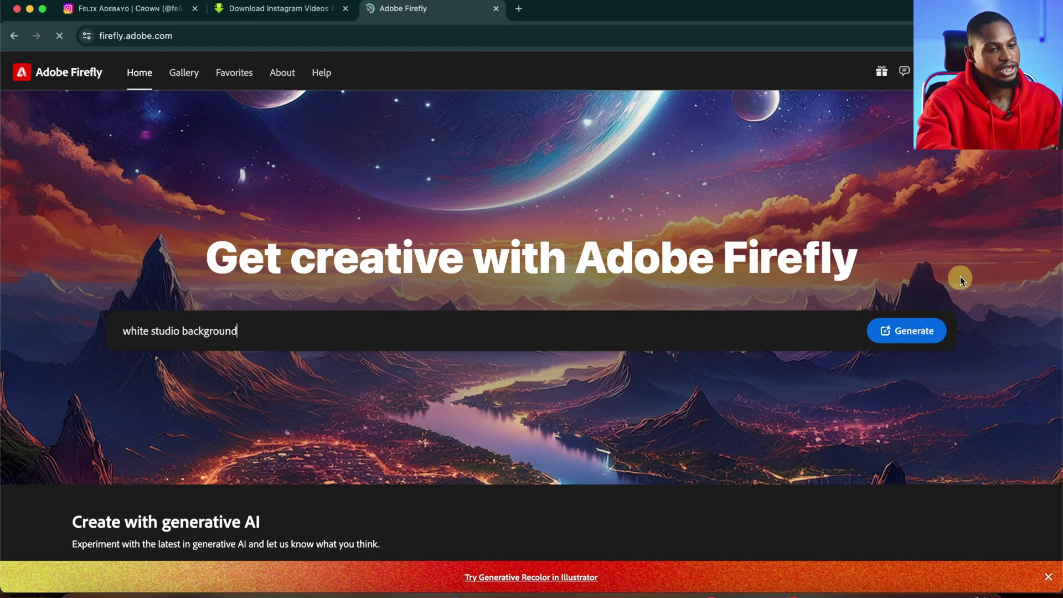
Generate images from the "white studio background" prompt and set the aspect ratio to Portrait (3:4).
{"action": "left_click", "coordinate": [902, 331]}
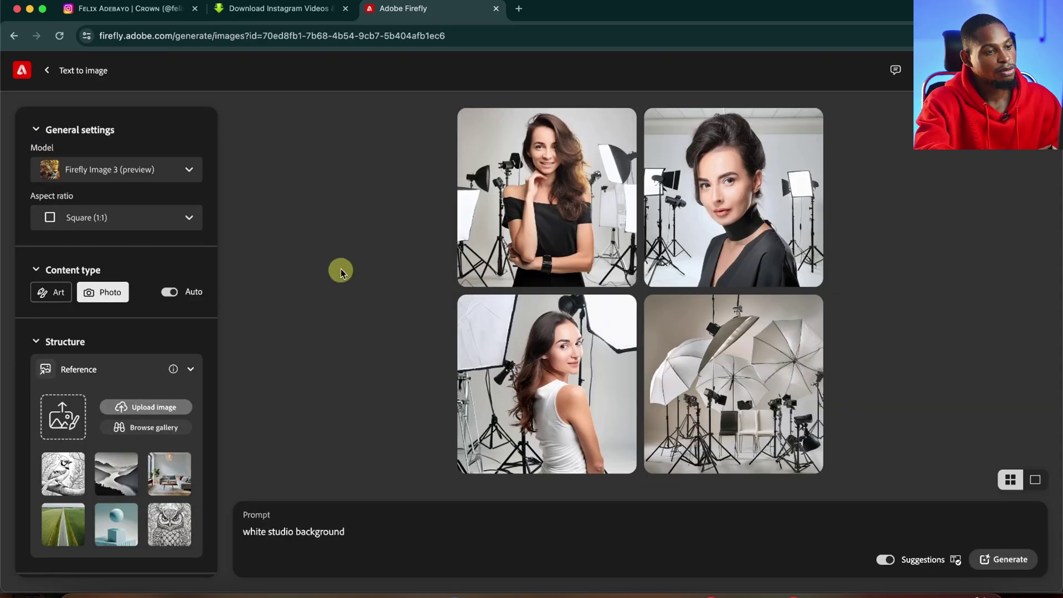
{"action": "left_click", "coordinate": [132, 220]}
{"action": "left_click", "coordinate": [114, 283]}
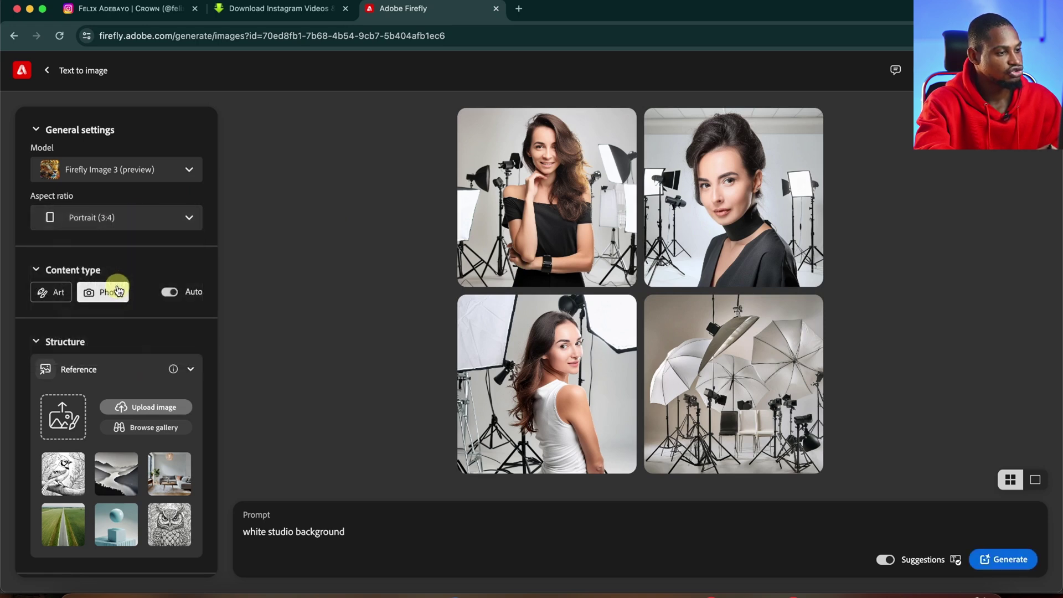
{"action": "left_click", "coordinate": [166, 286]}
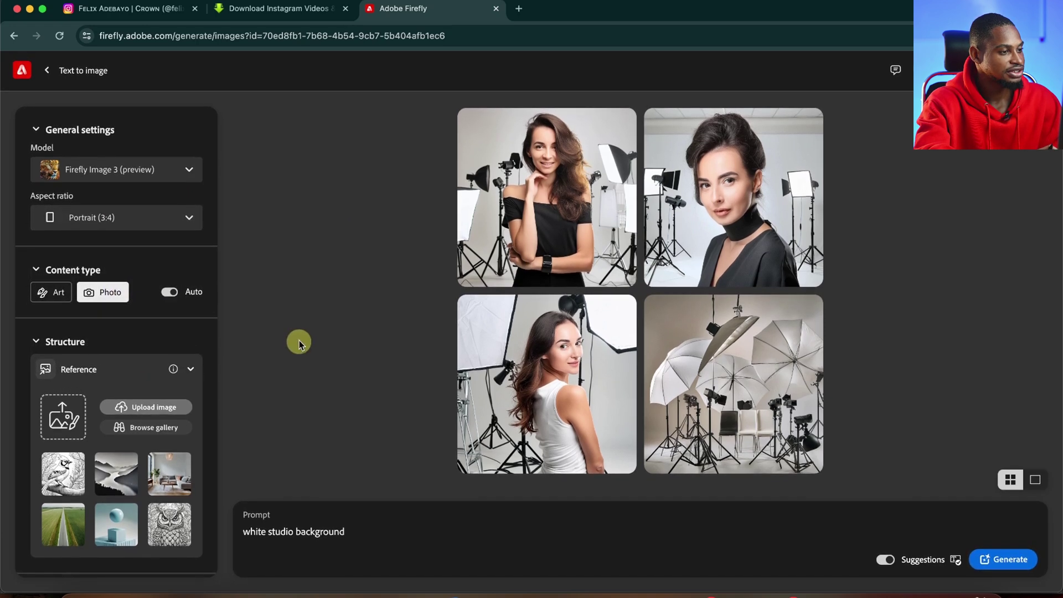
Upload the exported Elegance-in-Minimali...mag.jpg backdrop from Downloads as the structure reference and set its strength to maximum.
{"action": "scroll", "coordinate": [151, 394], "scroll_direction": "down", "scroll_amount": 2}
{"action": "scroll", "coordinate": [151, 393], "scroll_direction": "down", "scroll_amount": 3}
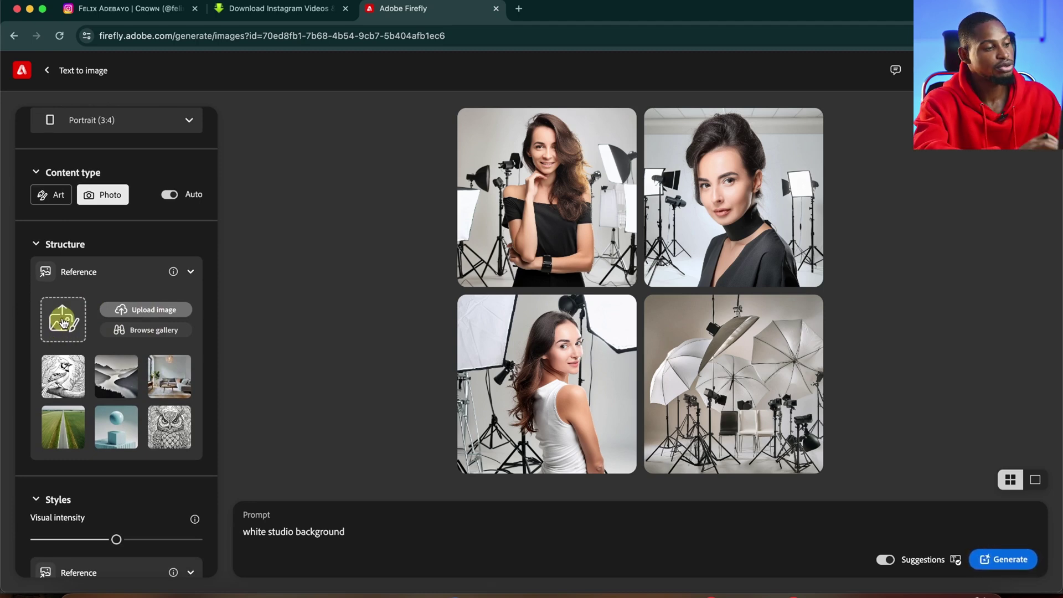
{"action": "left_click", "coordinate": [147, 309]}
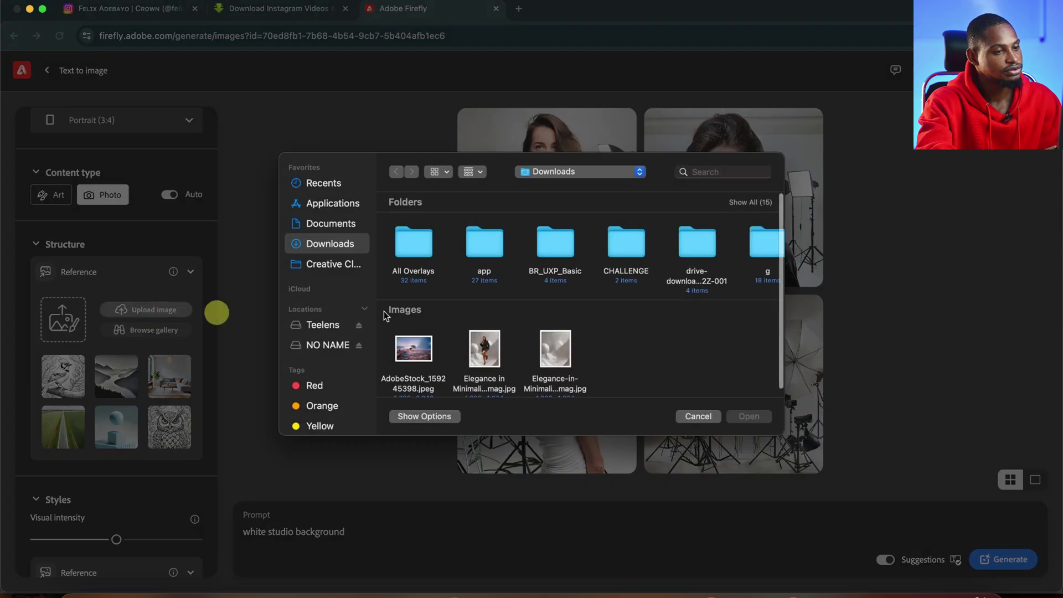
{"action": "left_click", "coordinate": [555, 349]}
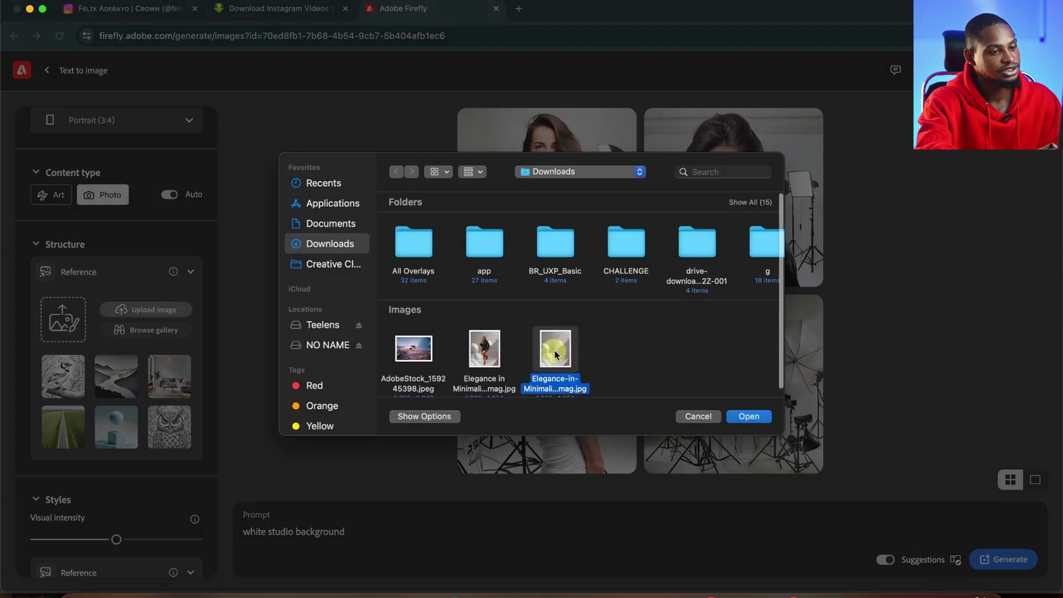
{"action": "left_click", "coordinate": [750, 416]}
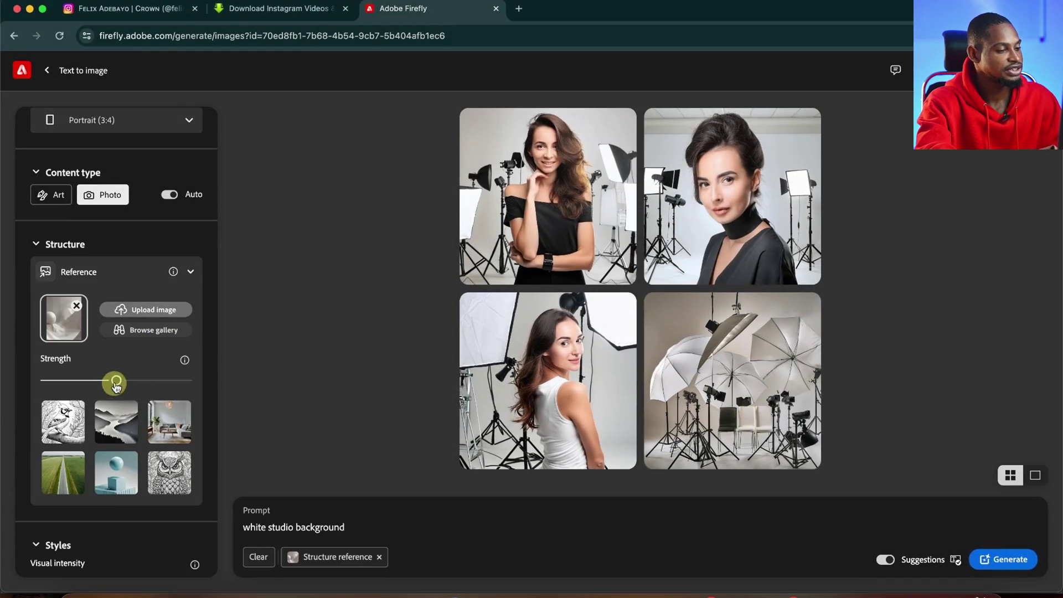
{"action": "left_click_drag", "start_coordinate": [116, 384], "coordinate": [180, 386]}
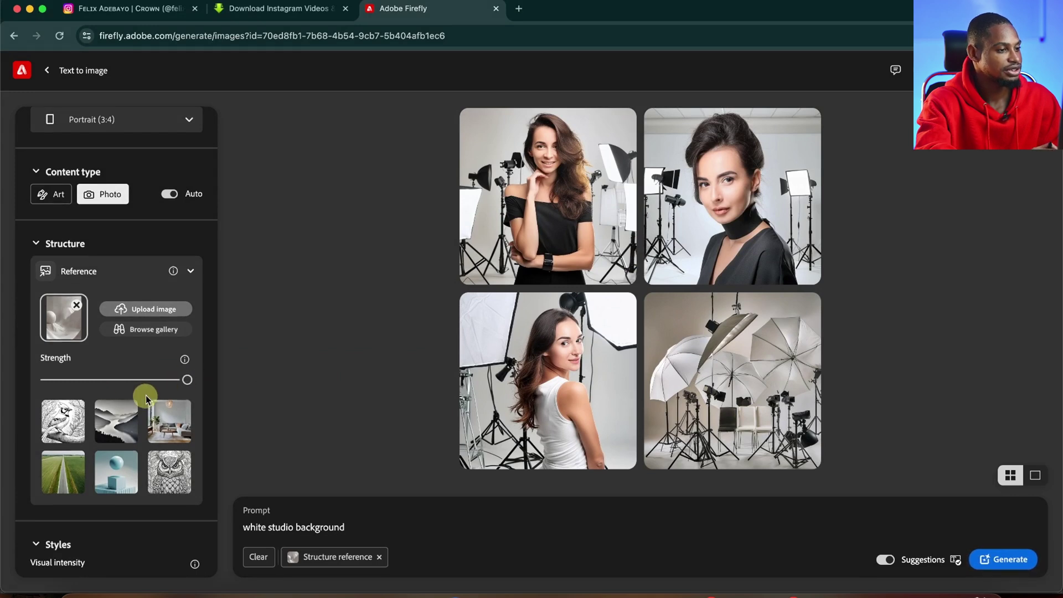
Upload the same exported backdrop as the style reference, with visual intensity and style strength both at maximum.
{"action": "scroll", "coordinate": [145, 396], "scroll_direction": "down", "scroll_amount": 6}
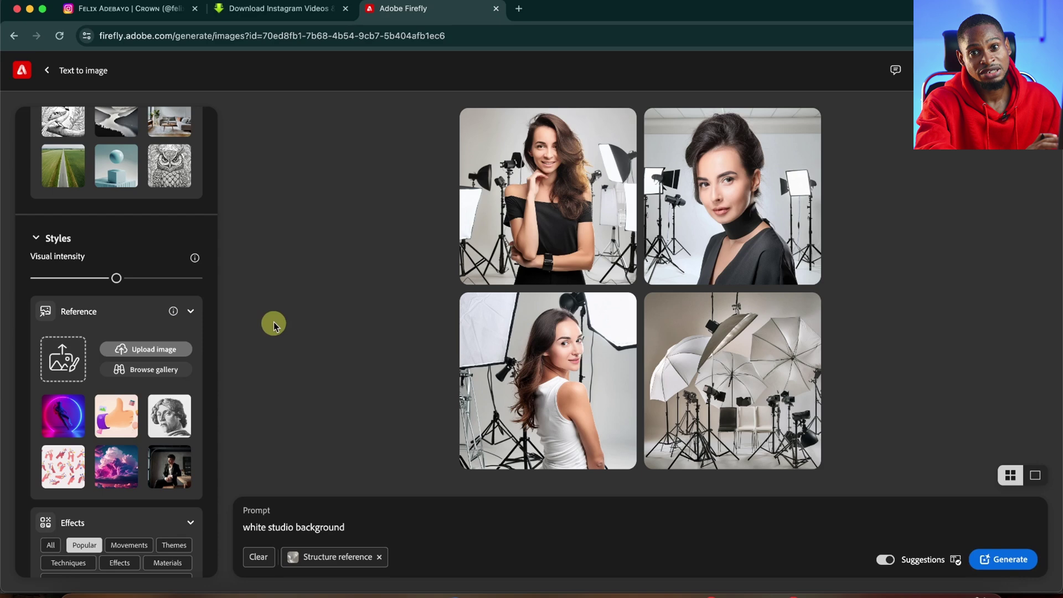
{"action": "left_click", "coordinate": [153, 351]}
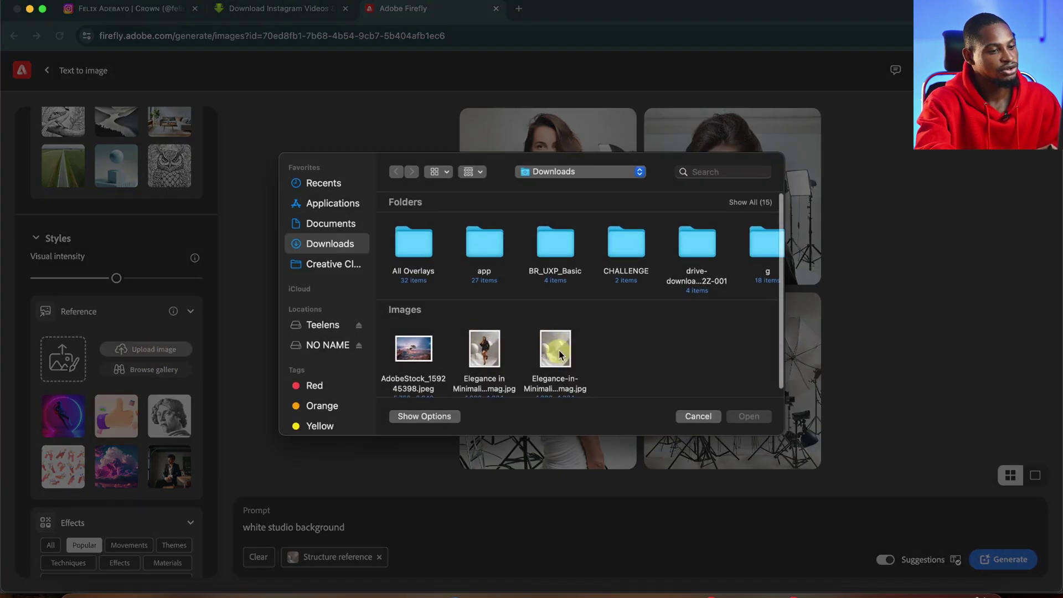
{"action": "left_click", "coordinate": [558, 353]}
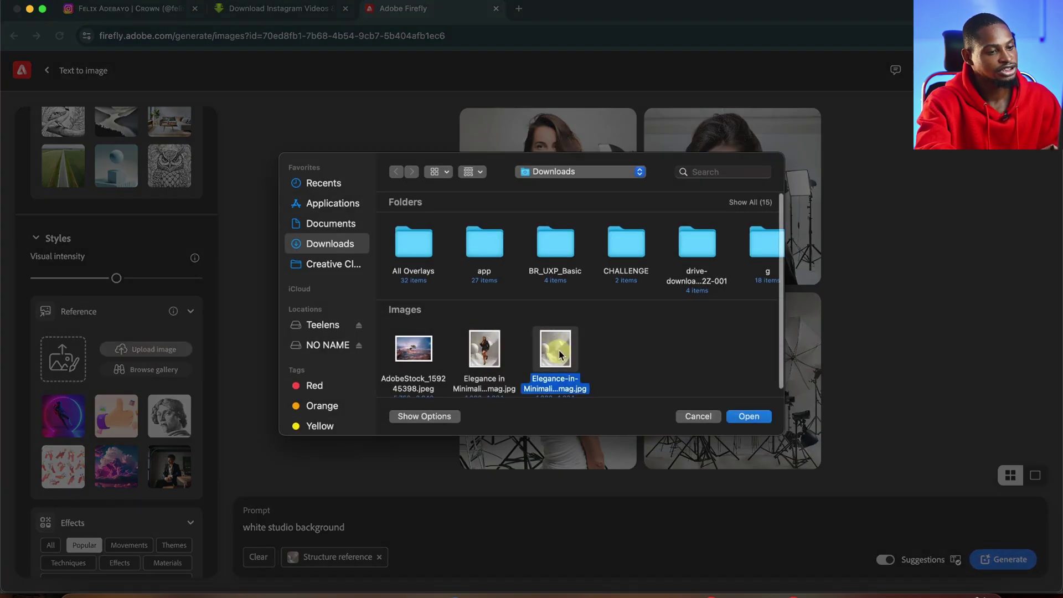
{"action": "left_click", "coordinate": [750, 416]}
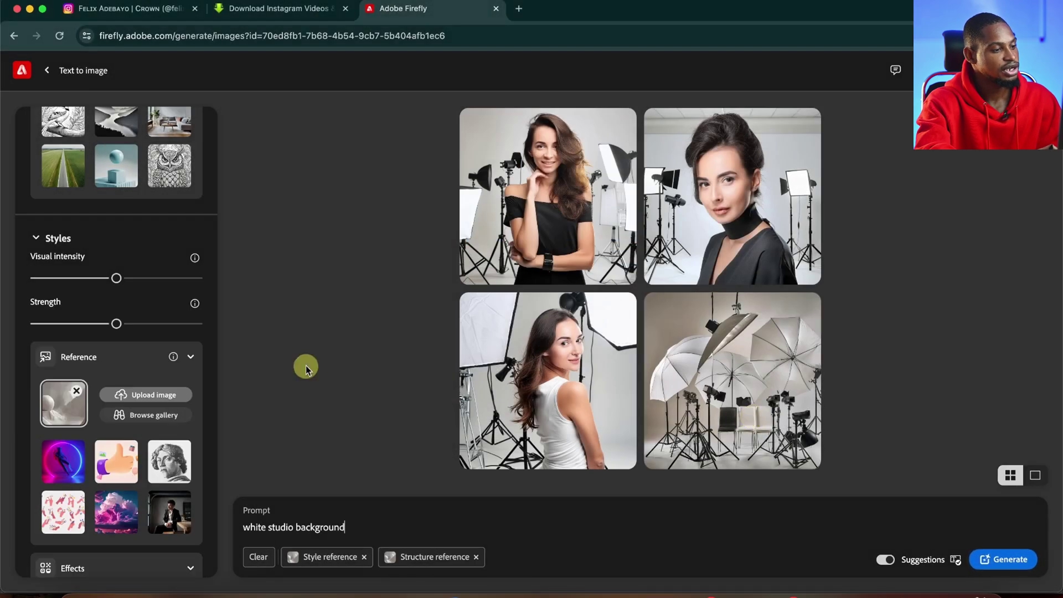
{"action": "left_click_drag", "start_coordinate": [123, 282], "coordinate": [206, 279]}
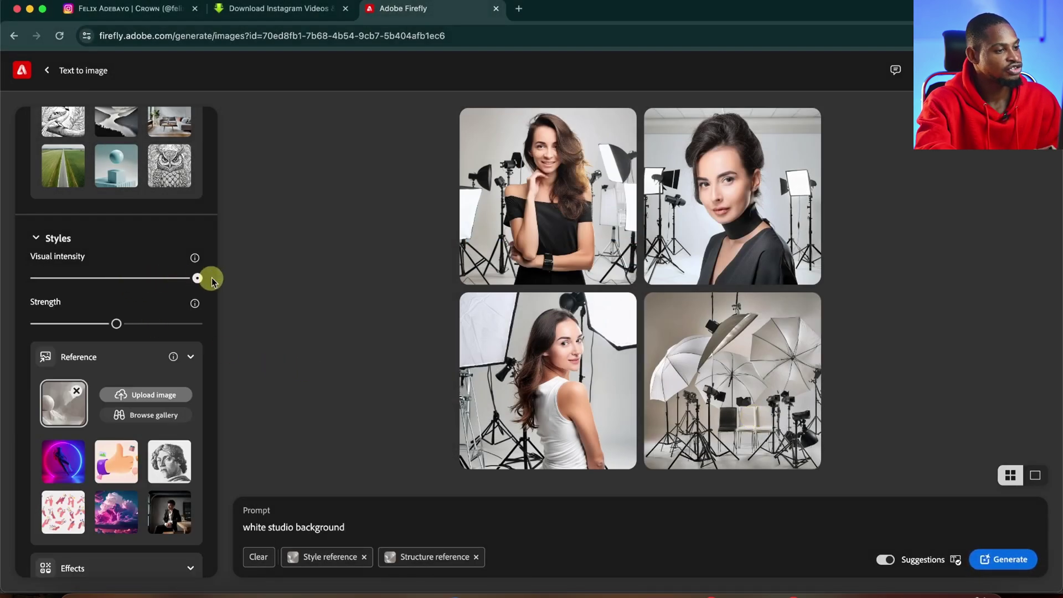
{"action": "left_click_drag", "start_coordinate": [151, 327], "coordinate": [227, 323]}
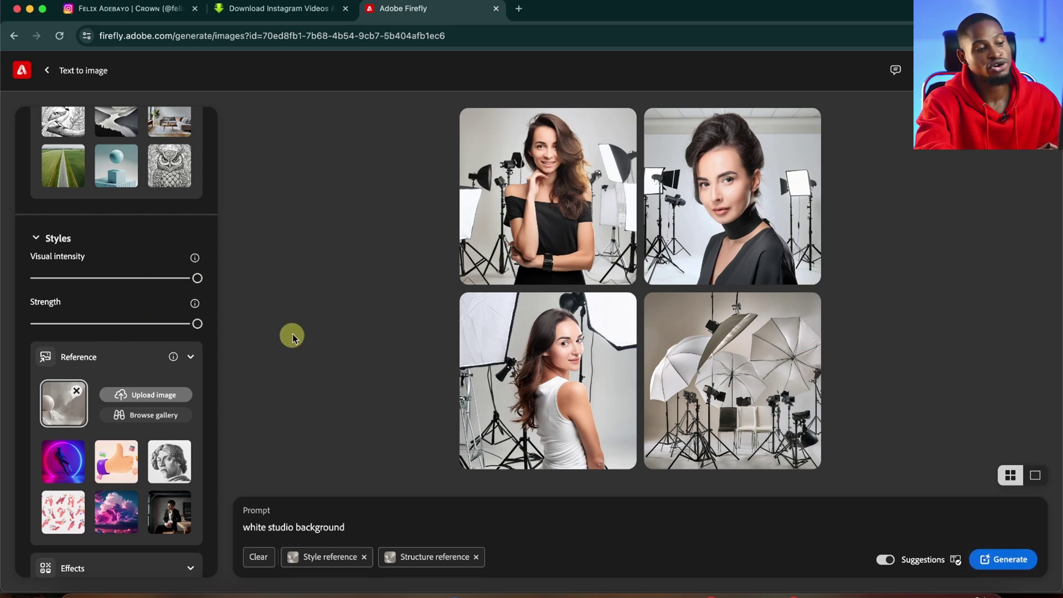
Apply the Hyper realistic effect and look through the camera angle options, leaving the angle at None.
{"action": "scroll", "coordinate": [158, 410], "scroll_direction": "down", "scroll_amount": 5}
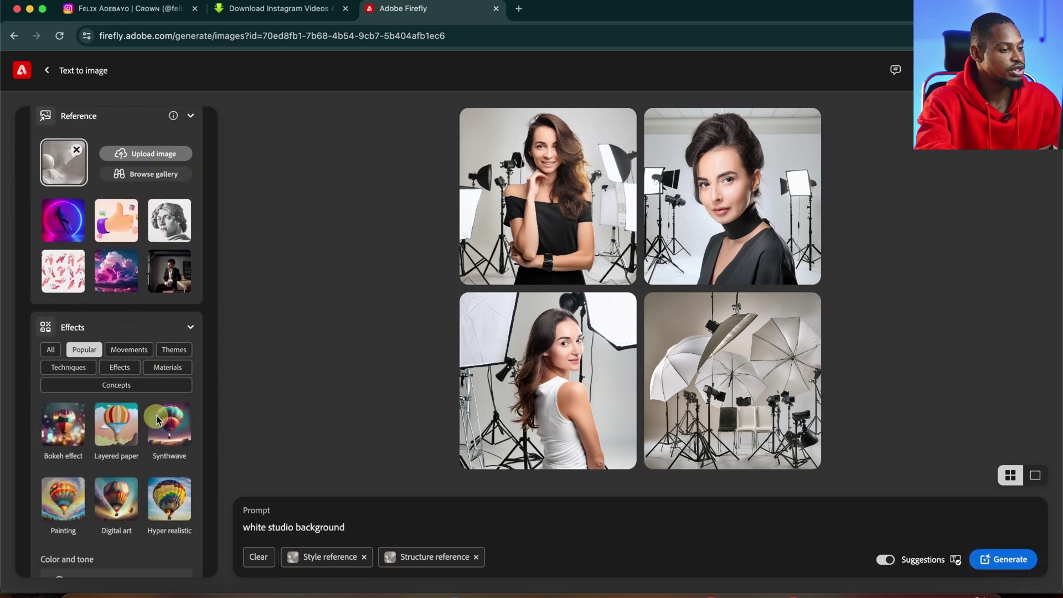
{"action": "scroll", "coordinate": [158, 420], "scroll_direction": "down", "scroll_amount": 3}
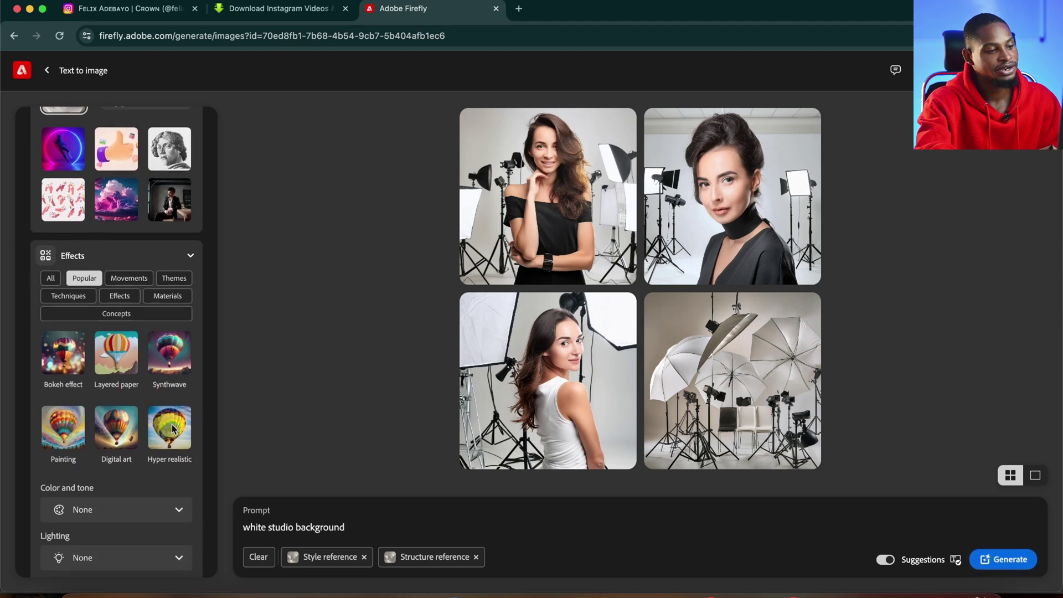
{"action": "left_click", "coordinate": [173, 430]}
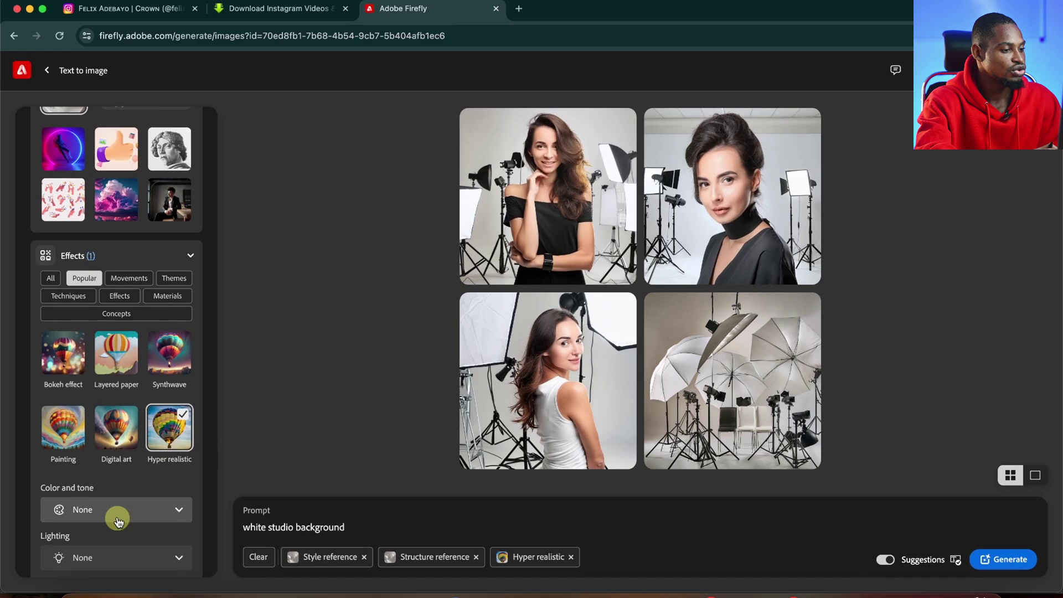
{"action": "scroll", "coordinate": [150, 508], "scroll_direction": "down", "scroll_amount": 3}
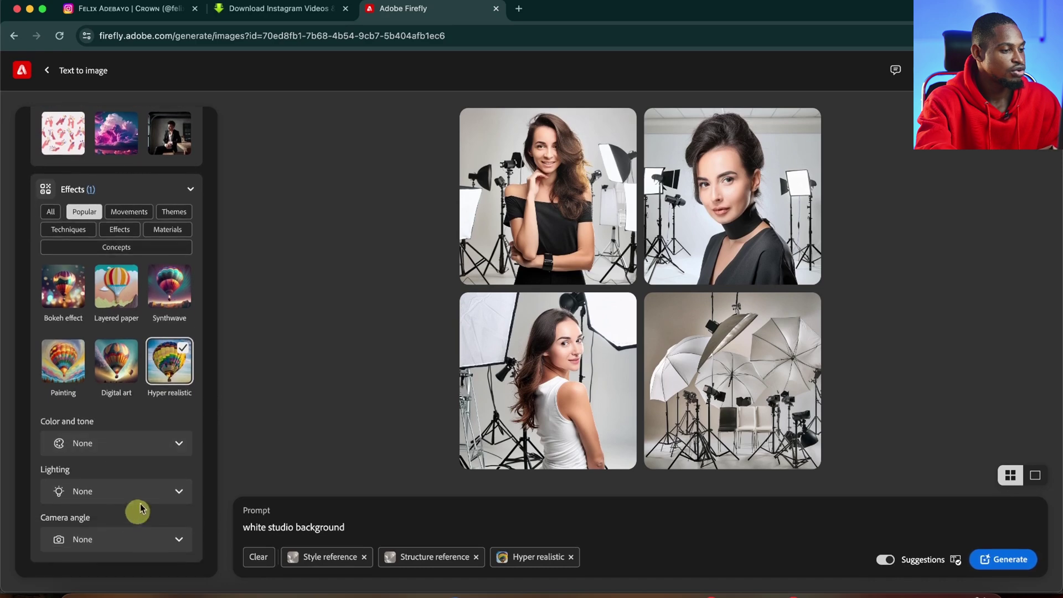
{"action": "left_click", "coordinate": [102, 538]}
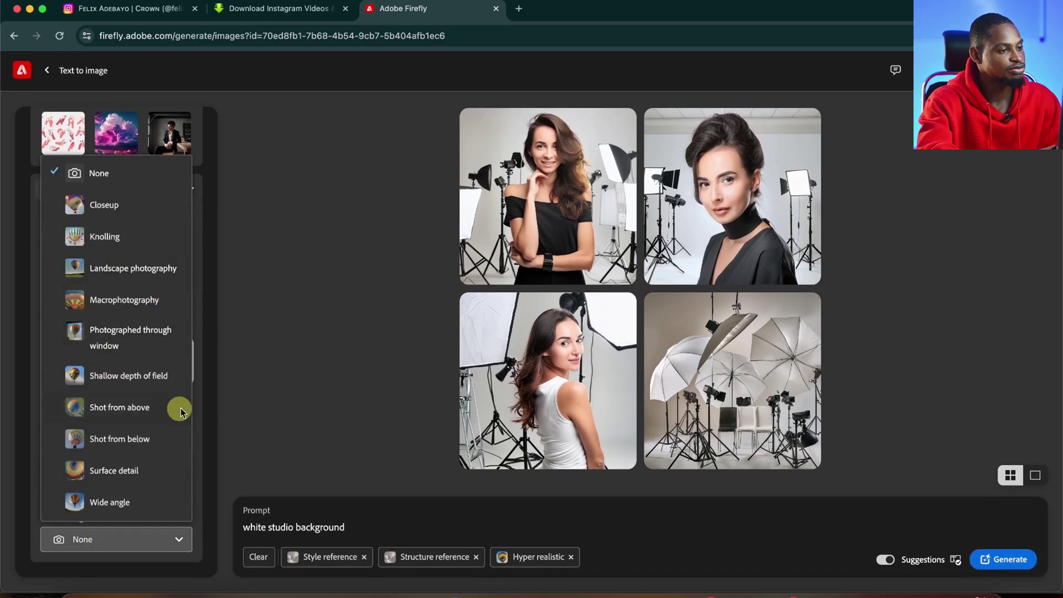
{"action": "left_click", "coordinate": [273, 392]}
Generate a new set of images using the structure reference, style reference and Hyper realistic effect.
{"action": "scroll", "coordinate": [166, 471], "scroll_direction": "up", "scroll_amount": 10}
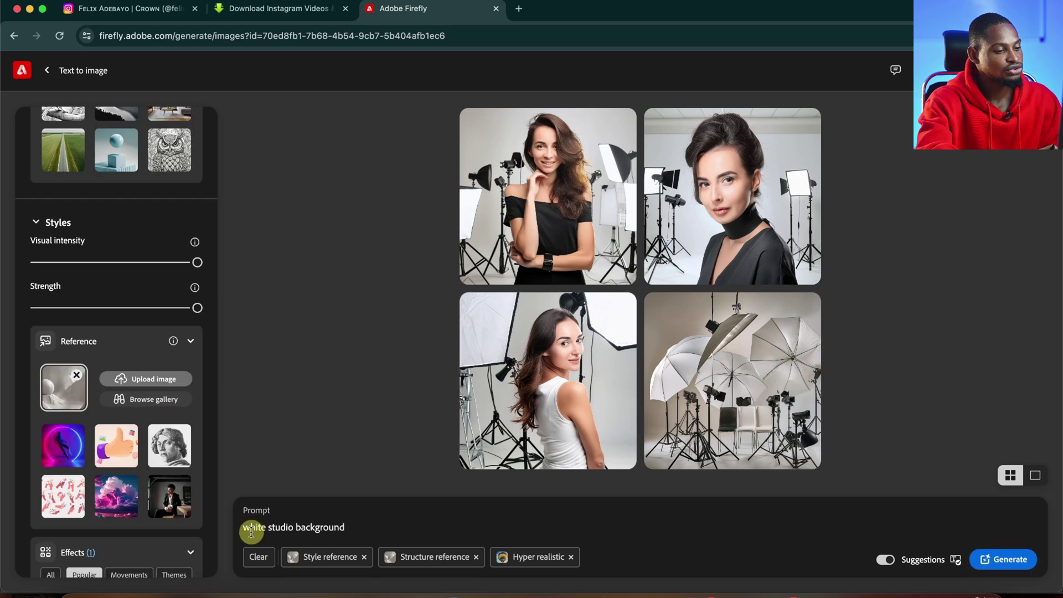
{"action": "scroll", "coordinate": [108, 227], "scroll_direction": "up", "scroll_amount": 2}
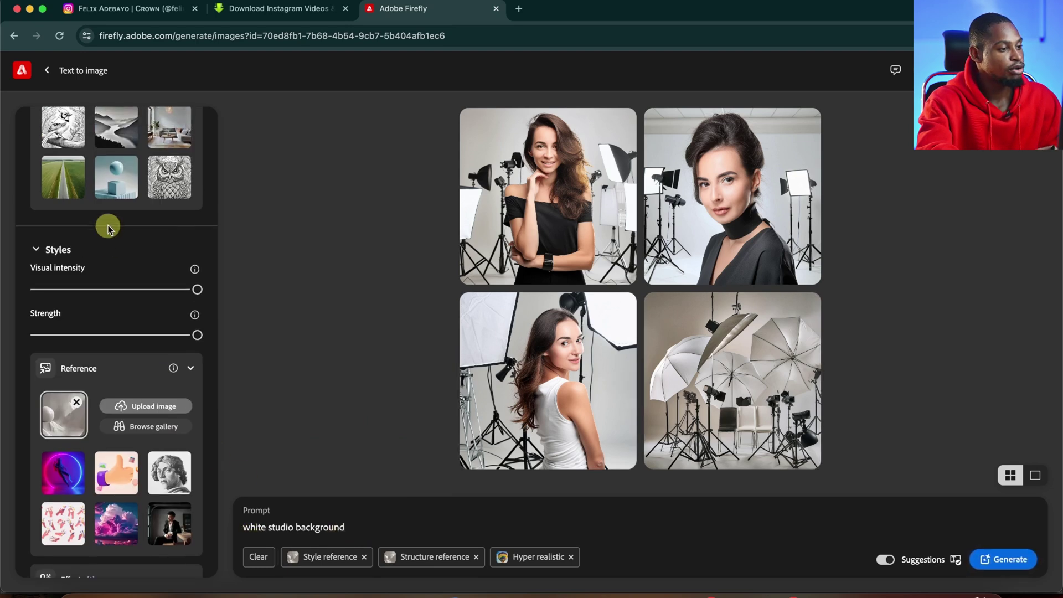
{"action": "scroll", "coordinate": [116, 292], "scroll_direction": "up", "scroll_amount": 5}
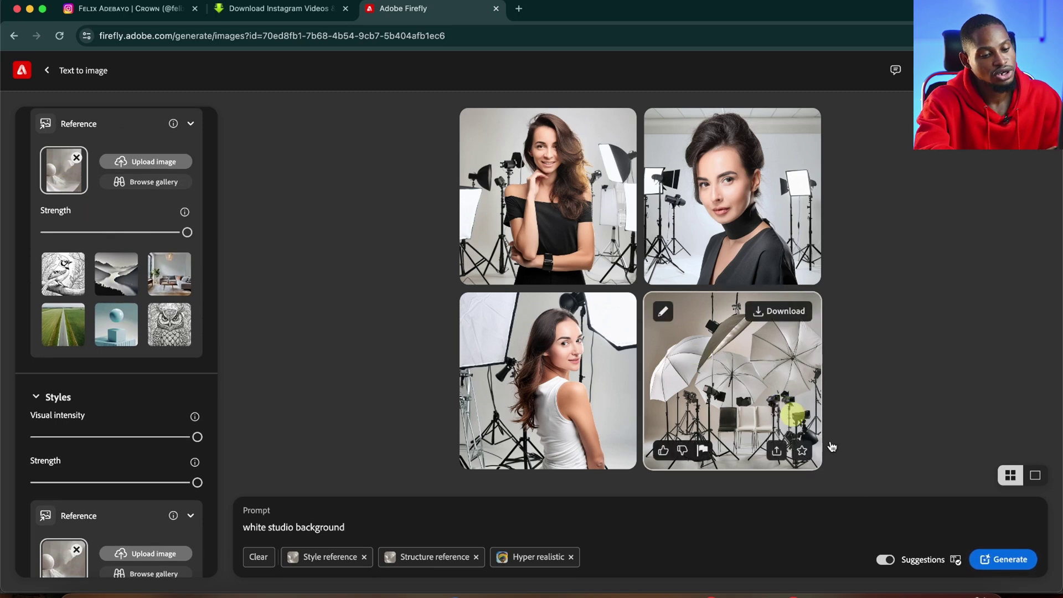
{"action": "left_click", "coordinate": [1009, 562]}
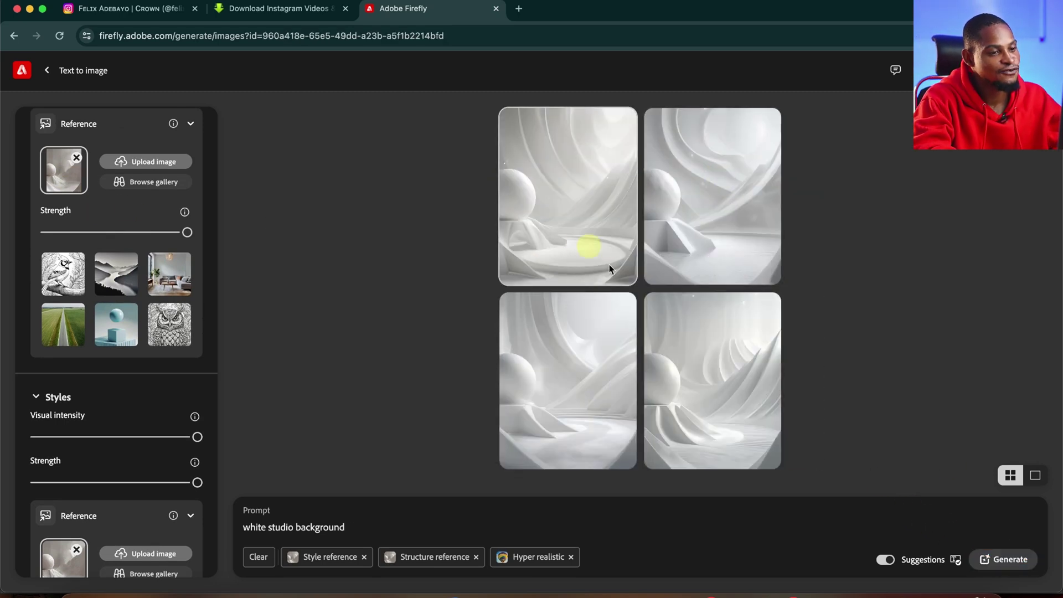
Examine the four generated white studio backgrounds one by one in the enlarged preview, then return to the results grid.
{"action": "mouse_move", "coordinate": [554, 198]}
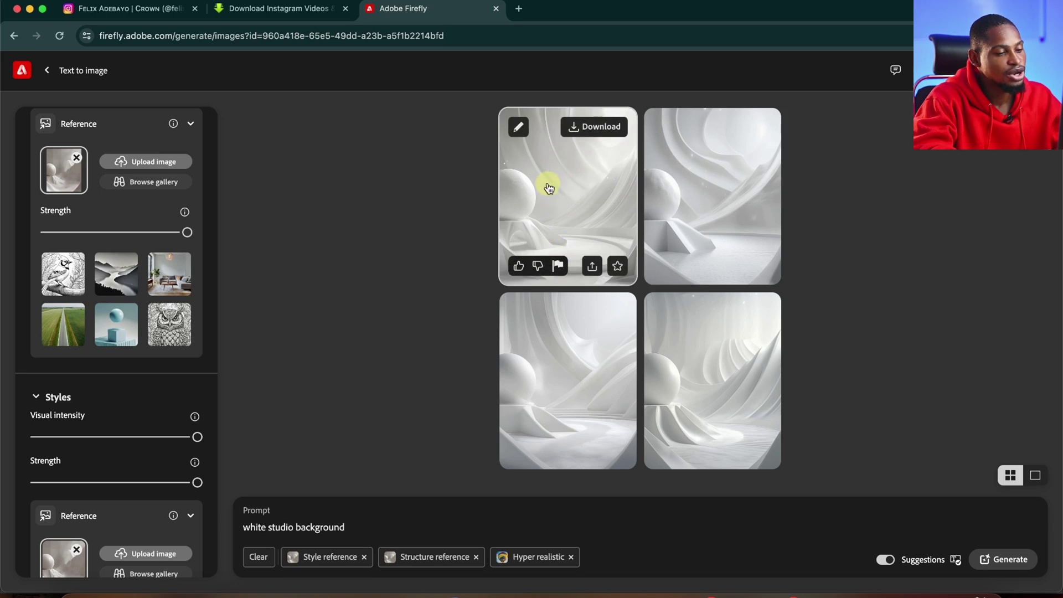
{"action": "left_click", "coordinate": [549, 188]}
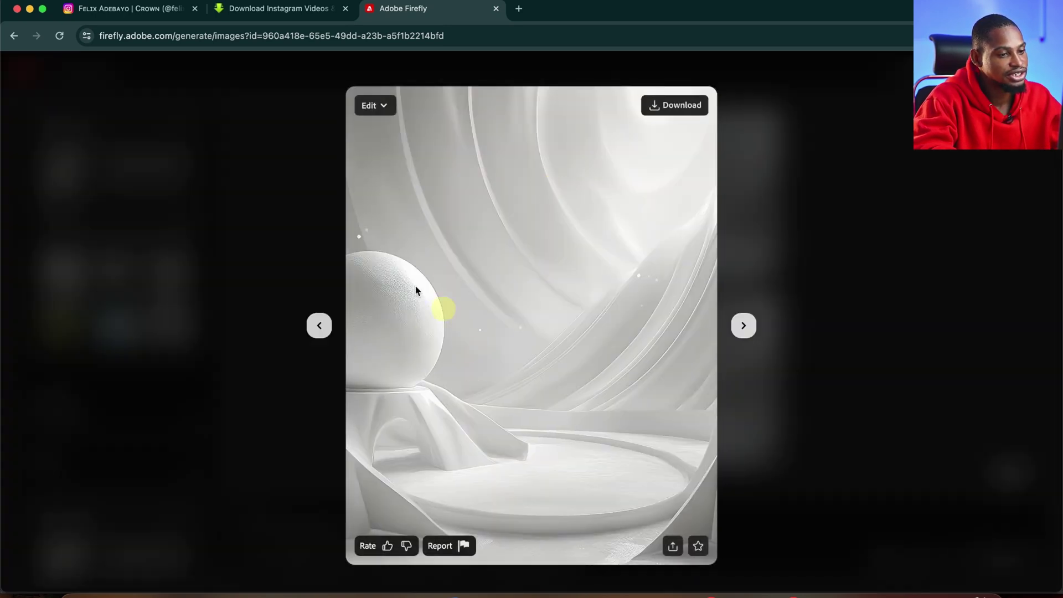
{"action": "left_click", "coordinate": [743, 327]}
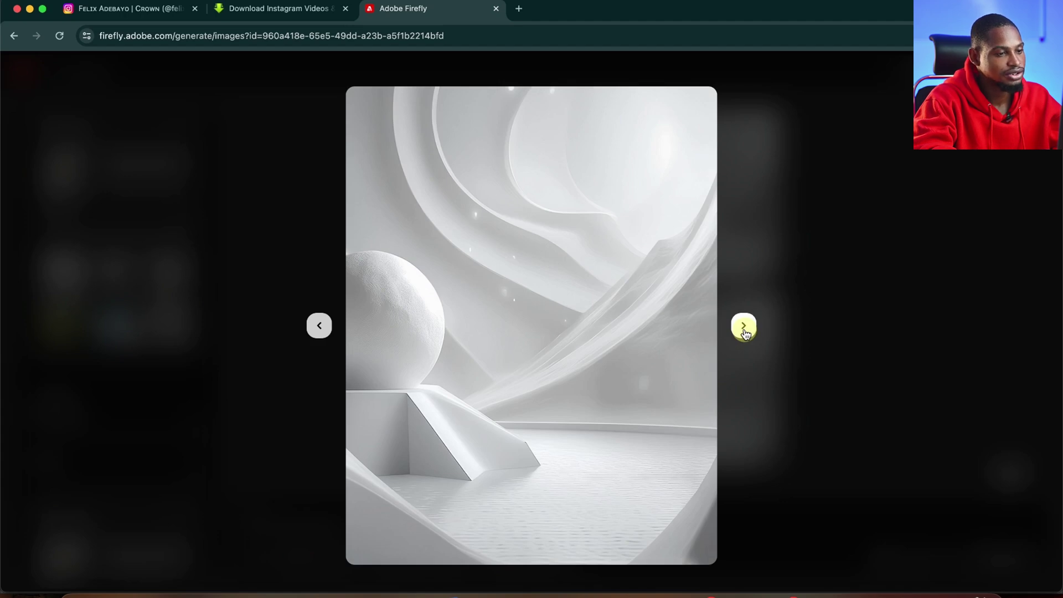
{"action": "left_click", "coordinate": [743, 327]}
{"action": "left_click", "coordinate": [743, 327]}
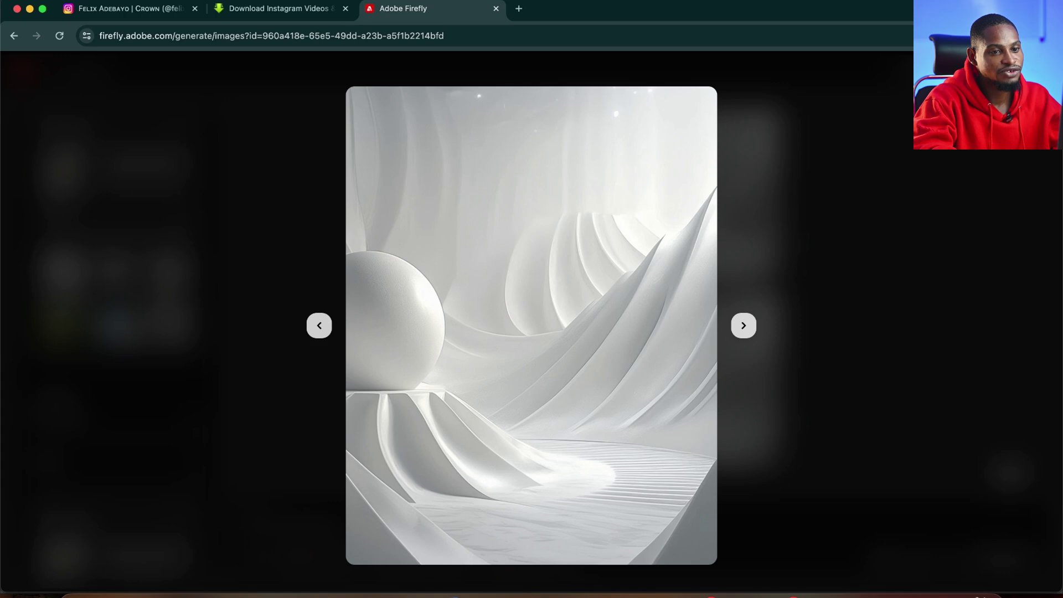
{"action": "key", "text": "Escape"}
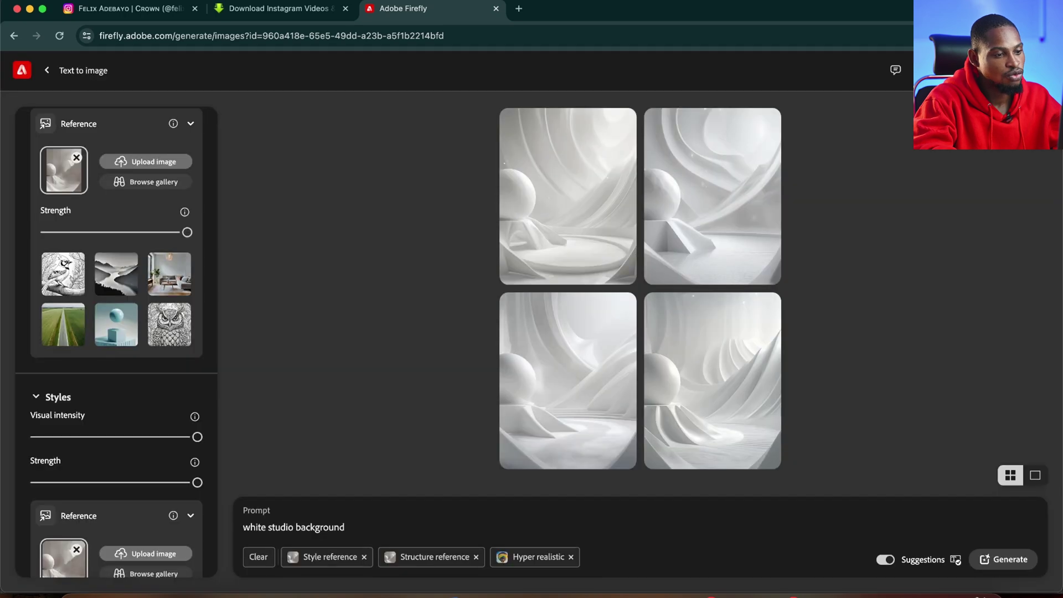
Change the prompt to "white photography background" and generate a new set of images.
{"action": "triple_click", "coordinate": [348, 525]}
{"action": "type", "text": "white"}
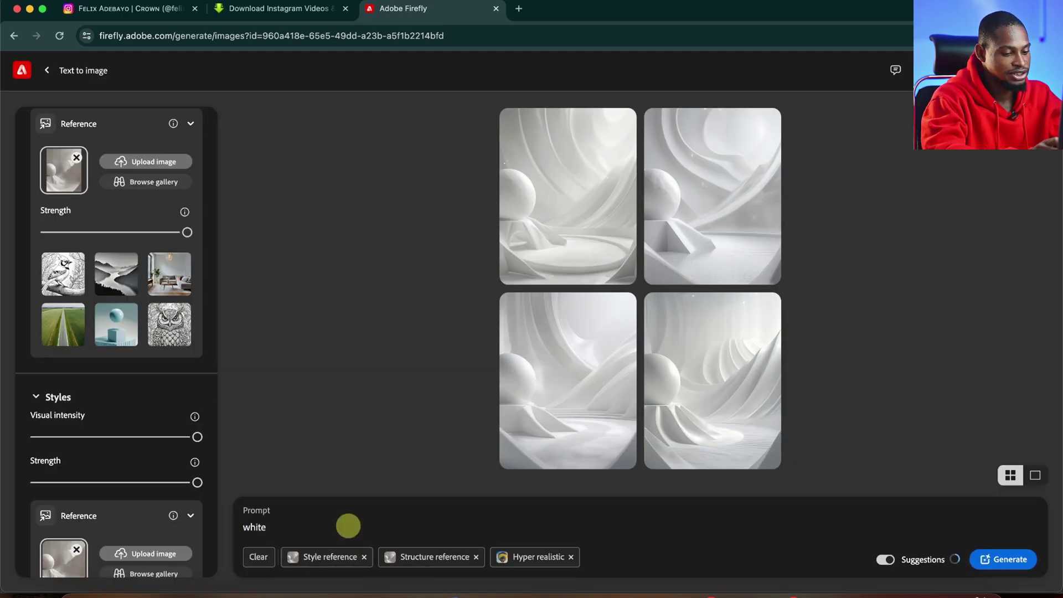
{"action": "type", "text": " photography bac"}
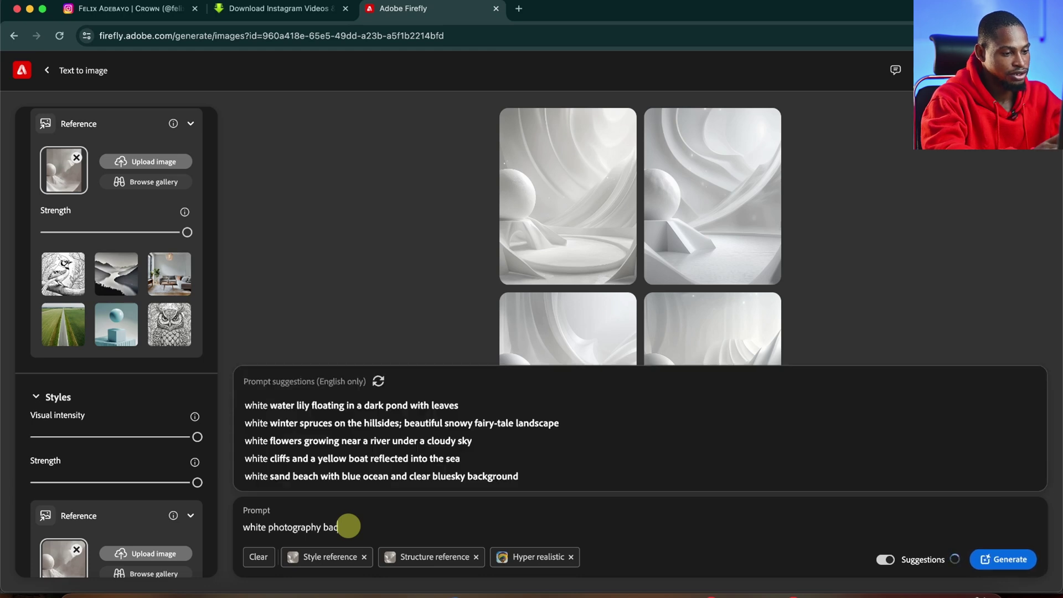
{"action": "type", "text": "kground"}
{"action": "left_click", "coordinate": [1016, 560]}
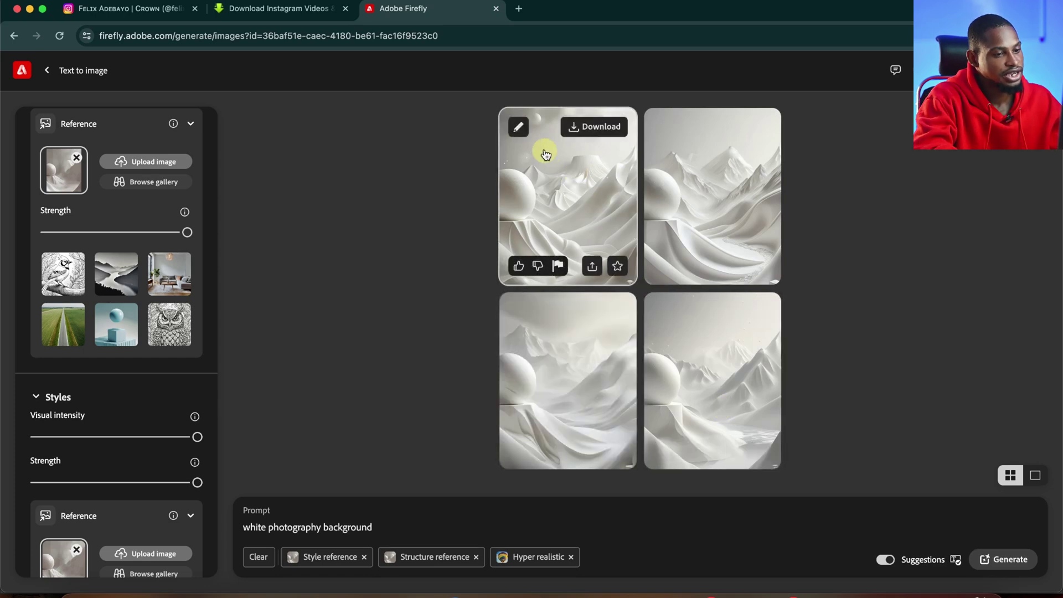
Examine the four generated white photography backgrounds one by one in the enlarged preview.
{"action": "left_click", "coordinate": [546, 155]}
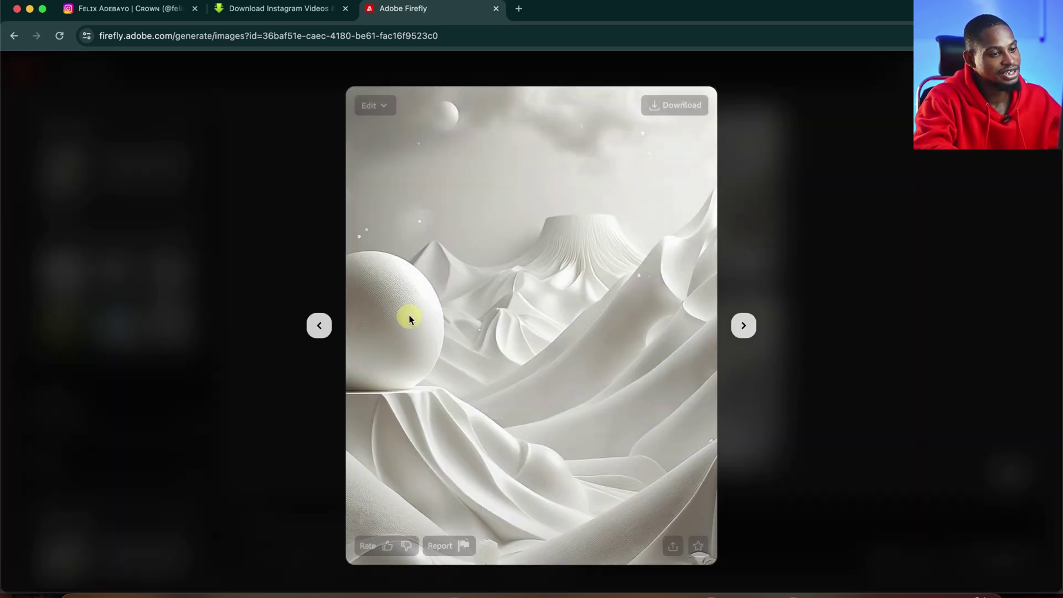
{"action": "left_click", "coordinate": [744, 326]}
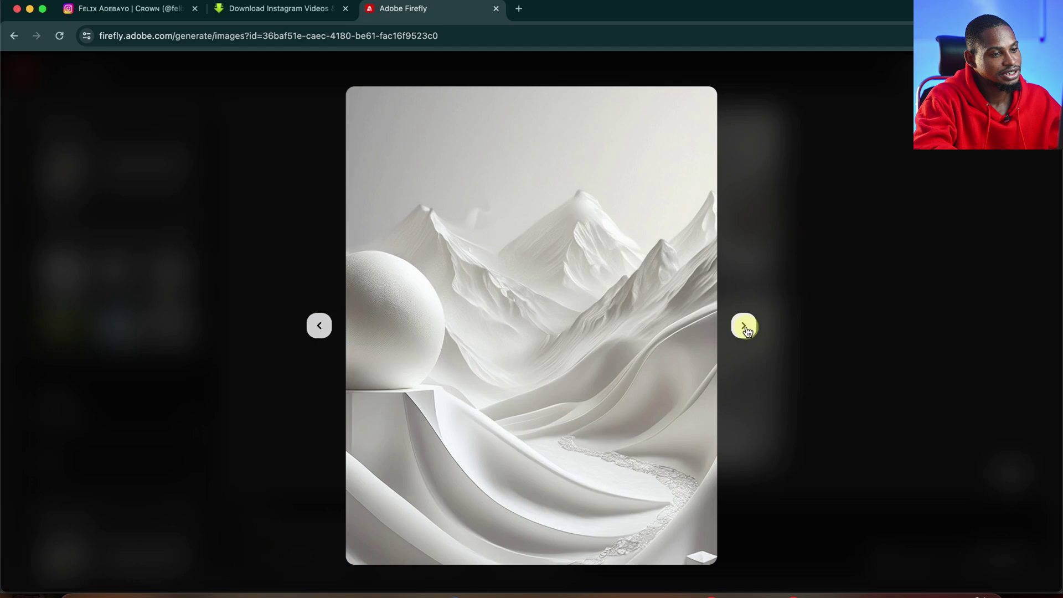
{"action": "left_click", "coordinate": [744, 327]}
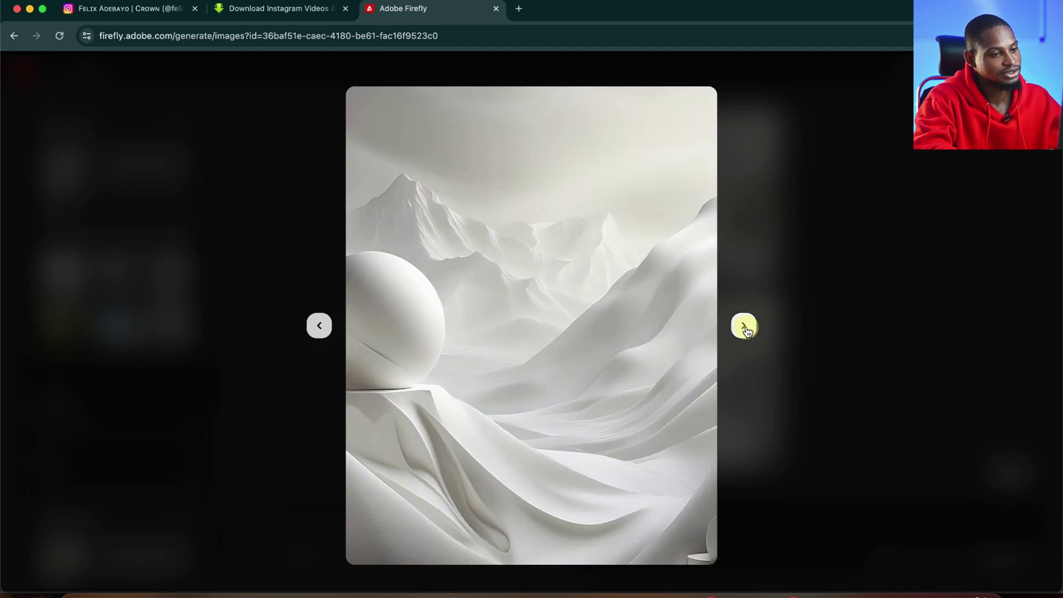
{"action": "left_click", "coordinate": [744, 327]}
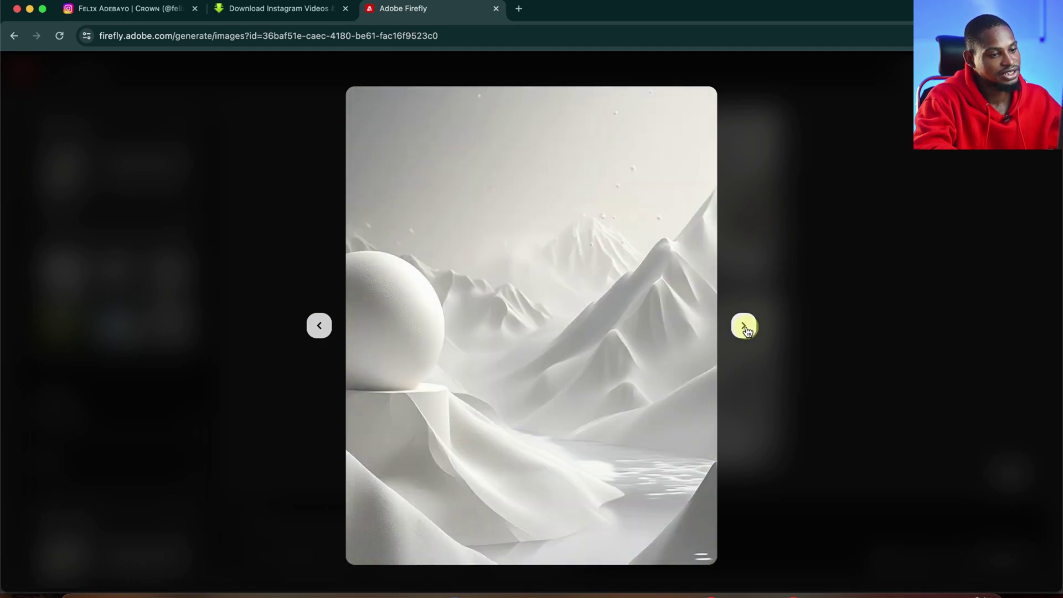
Close the enlarged preview and upload bge.jpg from the "video file" folder in Downloads as the structure reference.
{"action": "key", "text": "Escape"}
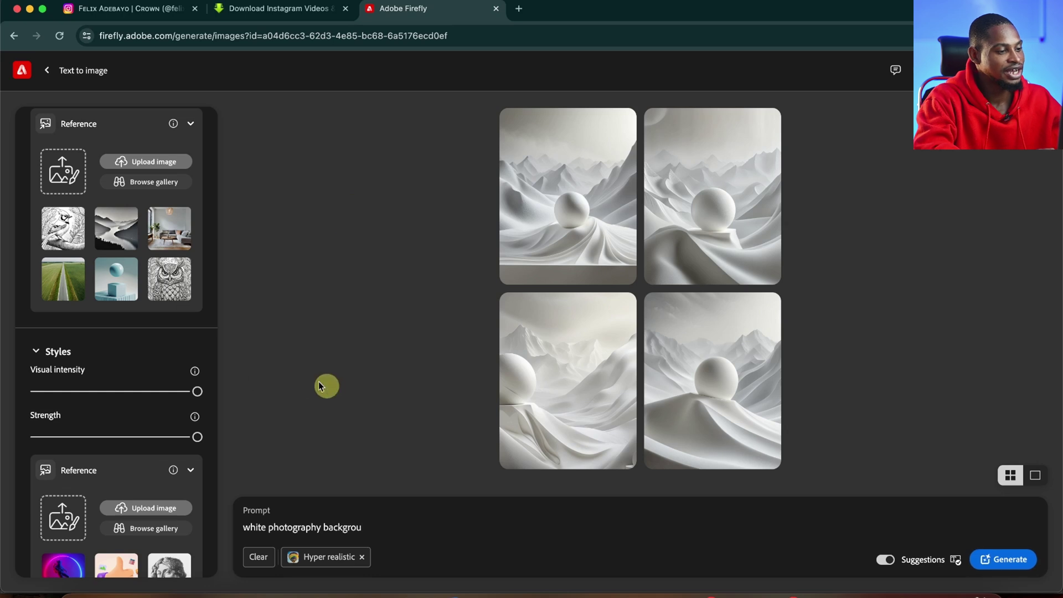
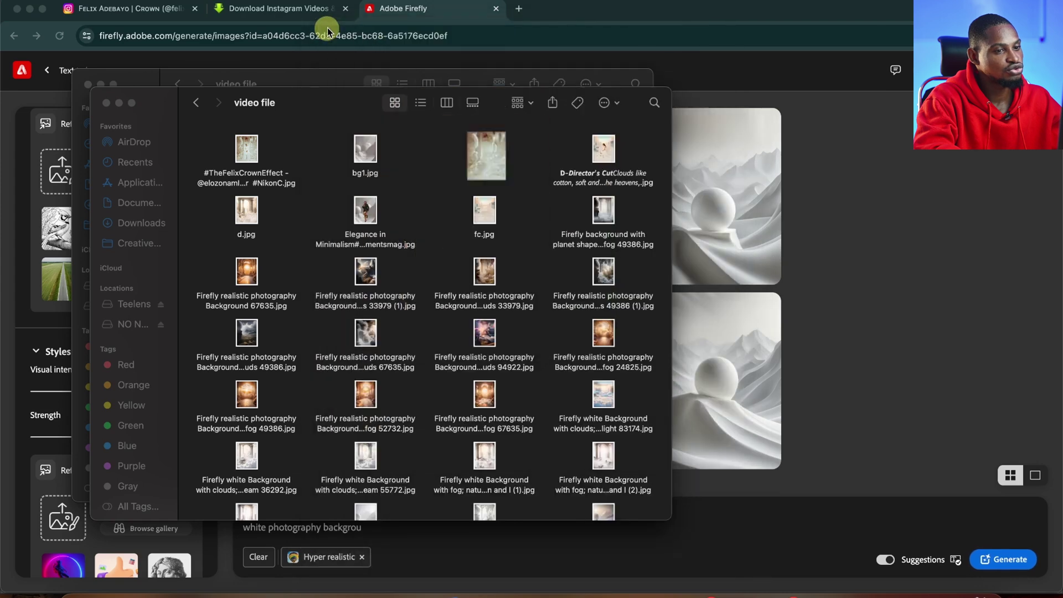
{"action": "left_click", "coordinate": [891, 264]}
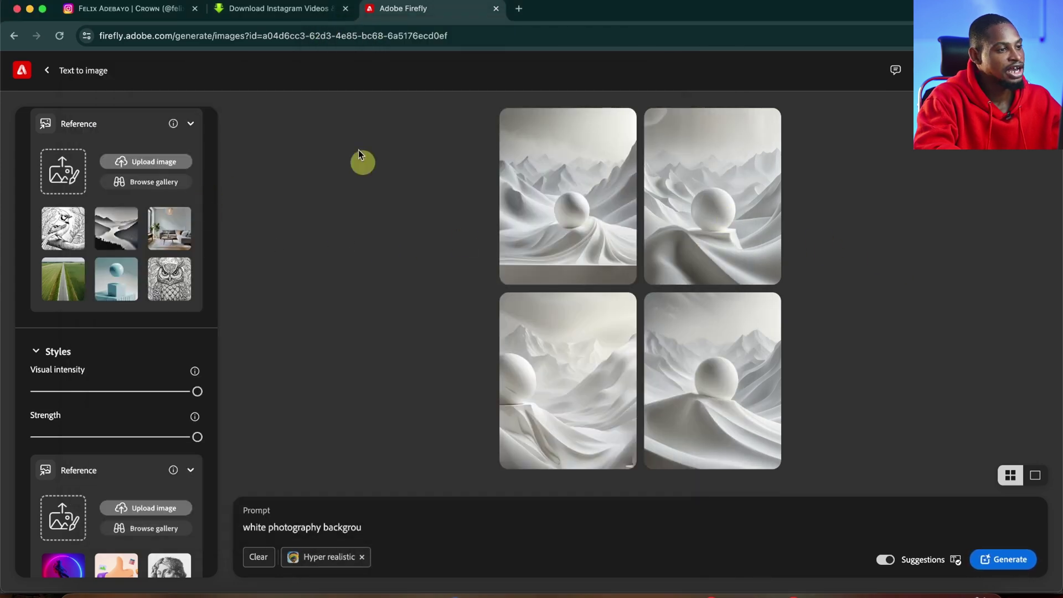
{"action": "left_click", "coordinate": [61, 167]}
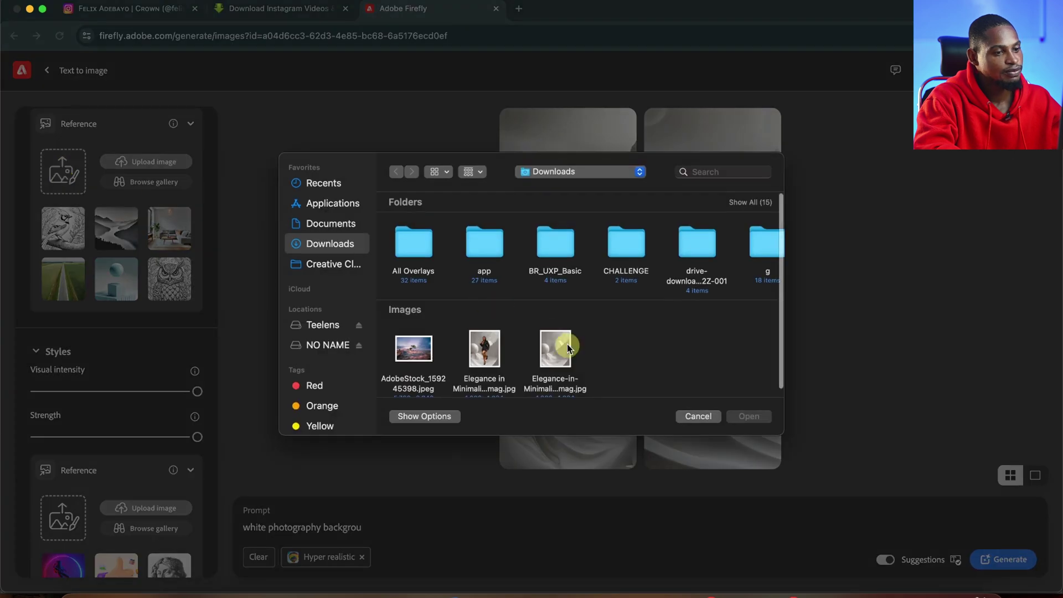
{"action": "scroll", "coordinate": [667, 262], "scroll_direction": "right", "scroll_amount": 5}
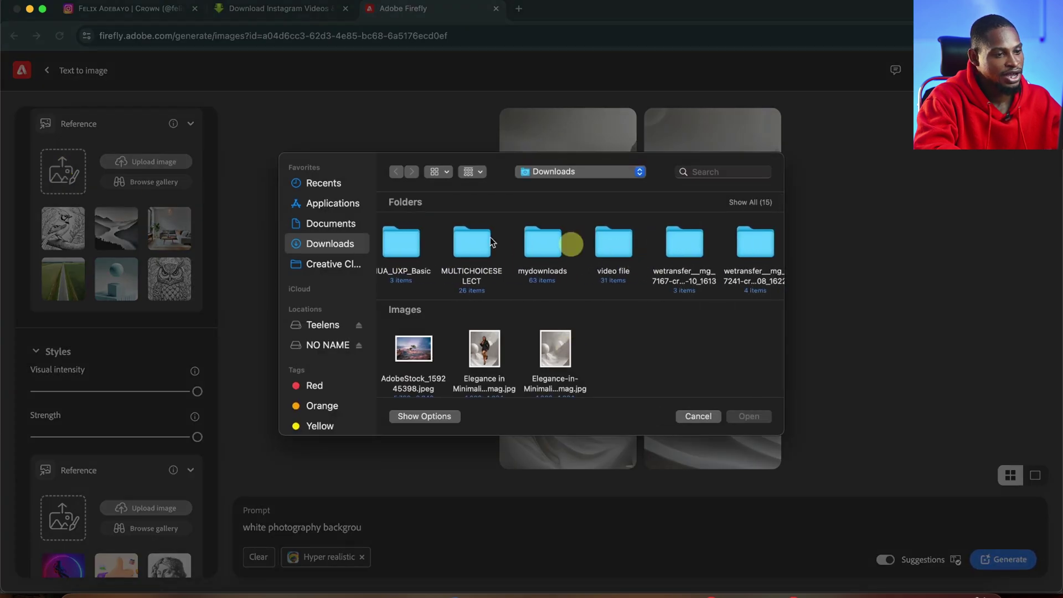
{"action": "scroll", "coordinate": [442, 241], "scroll_direction": "right", "scroll_amount": 5}
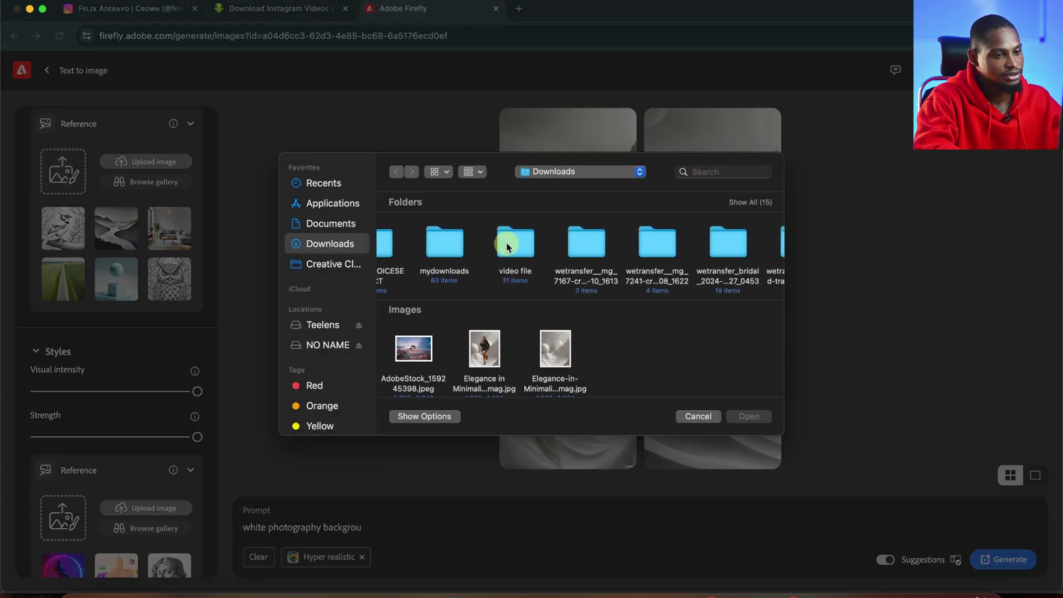
{"action": "double_click", "coordinate": [522, 247]}
{"action": "left_click", "coordinate": [560, 242]}
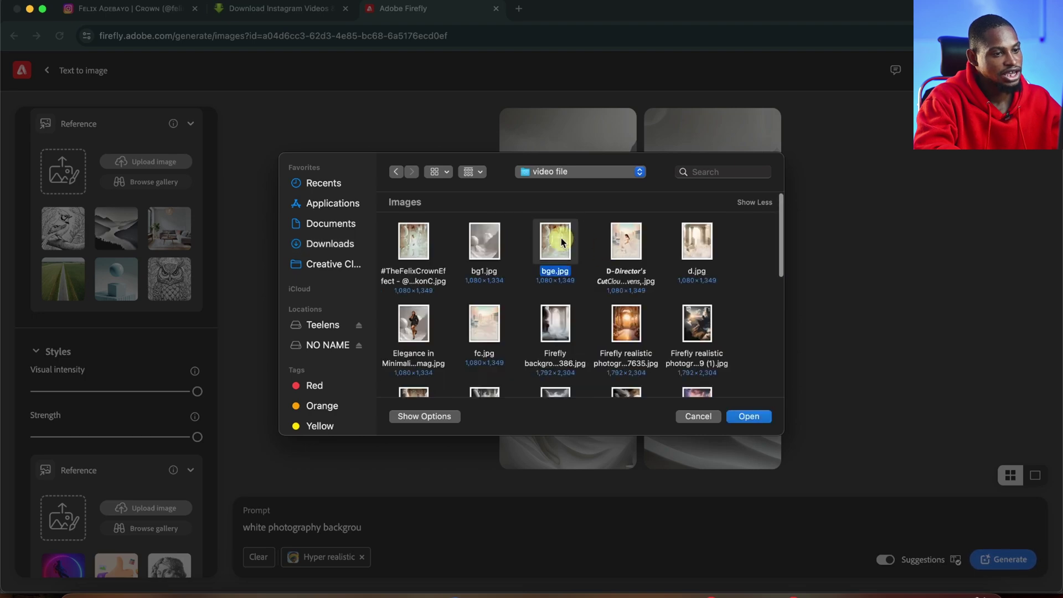
{"action": "left_click", "coordinate": [749, 417]}
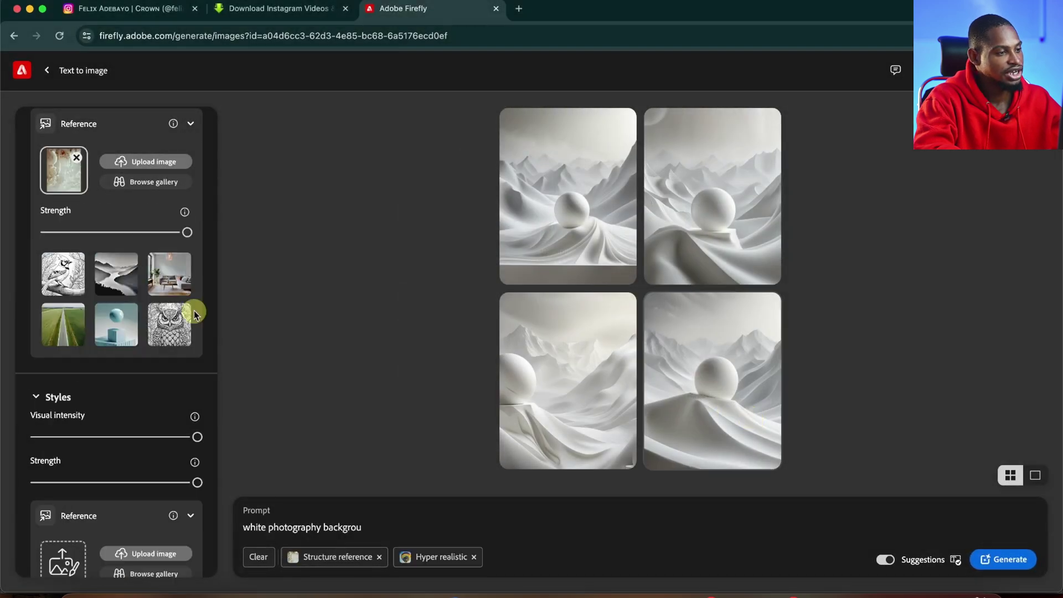
Upload bge.jpg from the "video file" folder as the style reference.
{"action": "scroll", "coordinate": [52, 356], "scroll_direction": "down", "scroll_amount": 4}
{"action": "scroll", "coordinate": [52, 356], "scroll_direction": "down", "scroll_amount": 2}
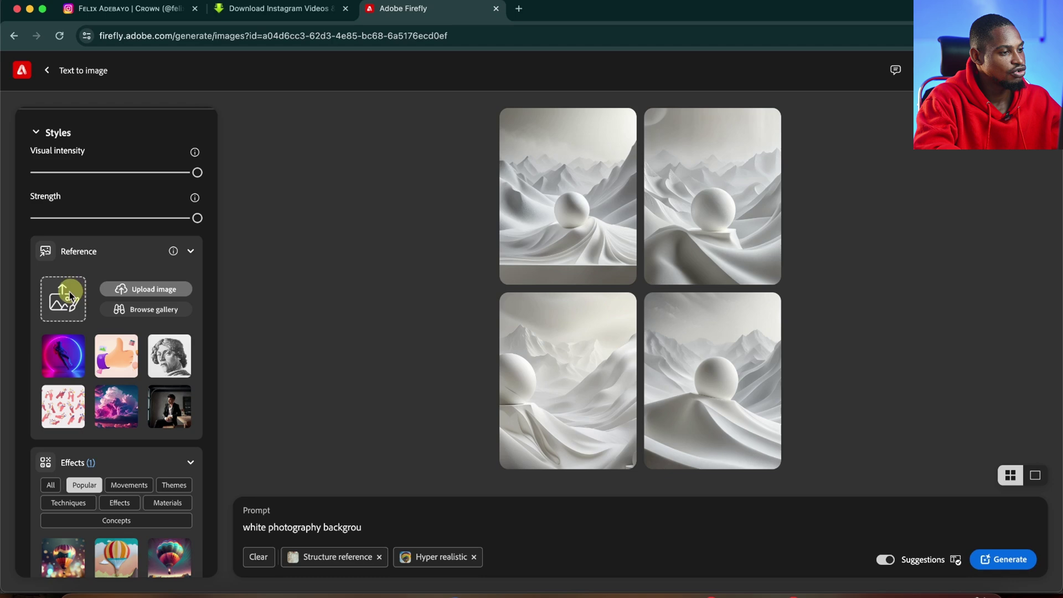
{"action": "left_click", "coordinate": [69, 299]}
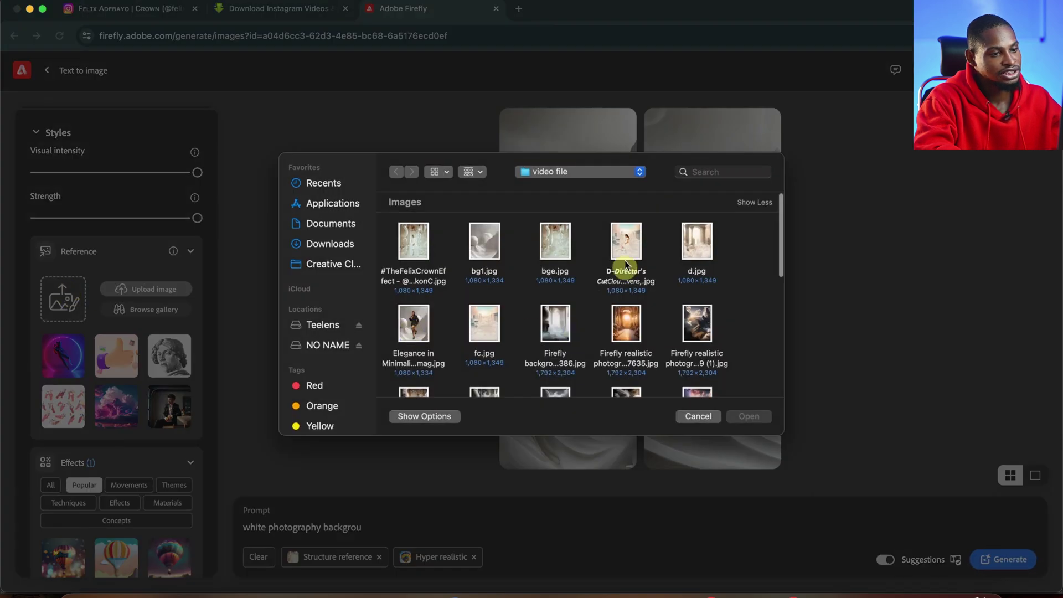
{"action": "left_click", "coordinate": [573, 239]}
{"action": "left_click", "coordinate": [736, 418]}
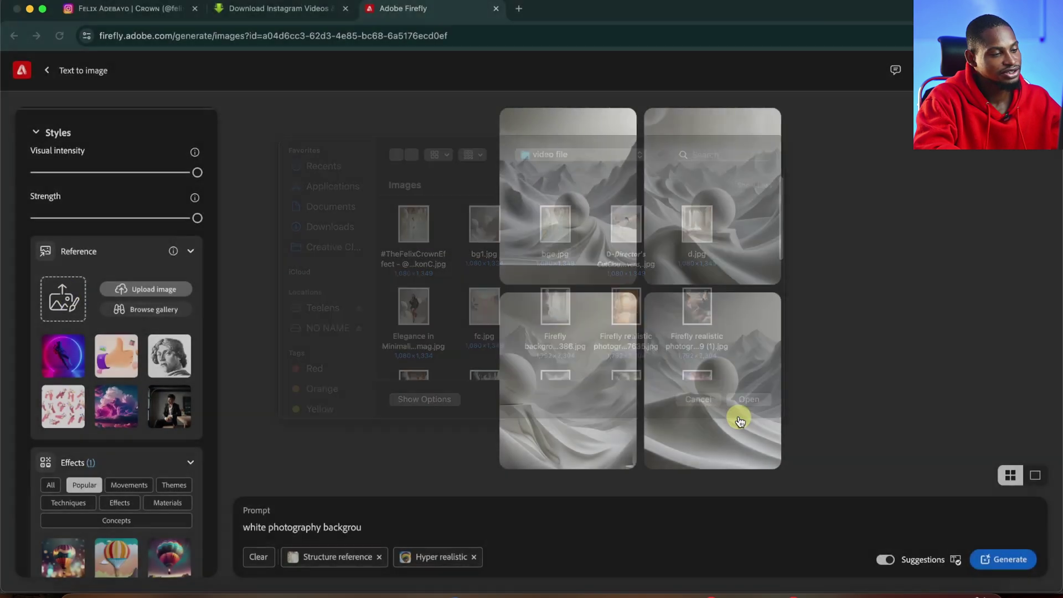
Replace the prompt with "brown background with fog and cloud" and generate a new set of images.
{"action": "triple_click", "coordinate": [366, 528]}
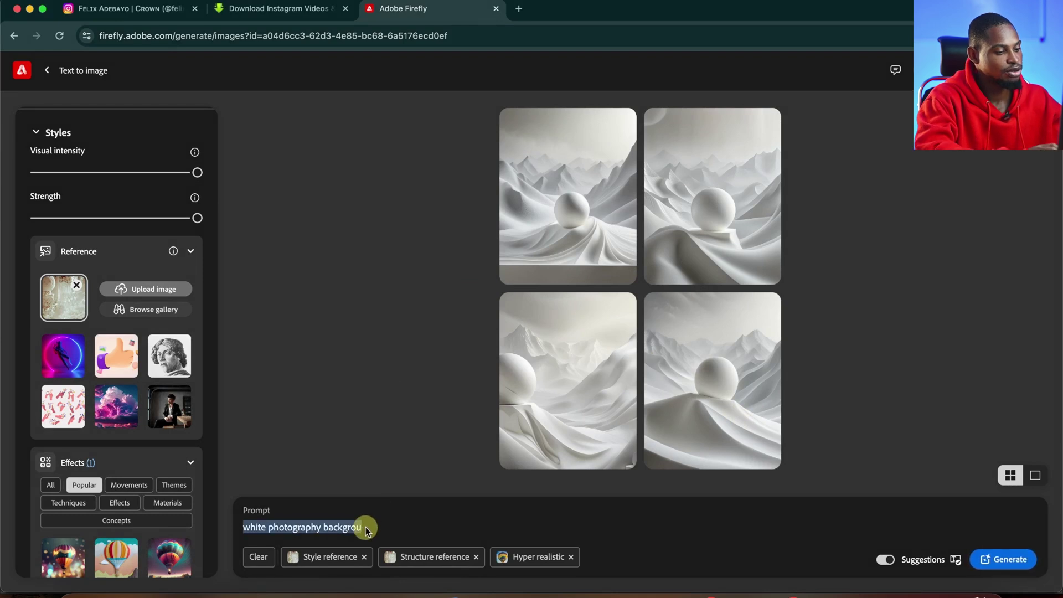
{"action": "type", "text": "brown"}
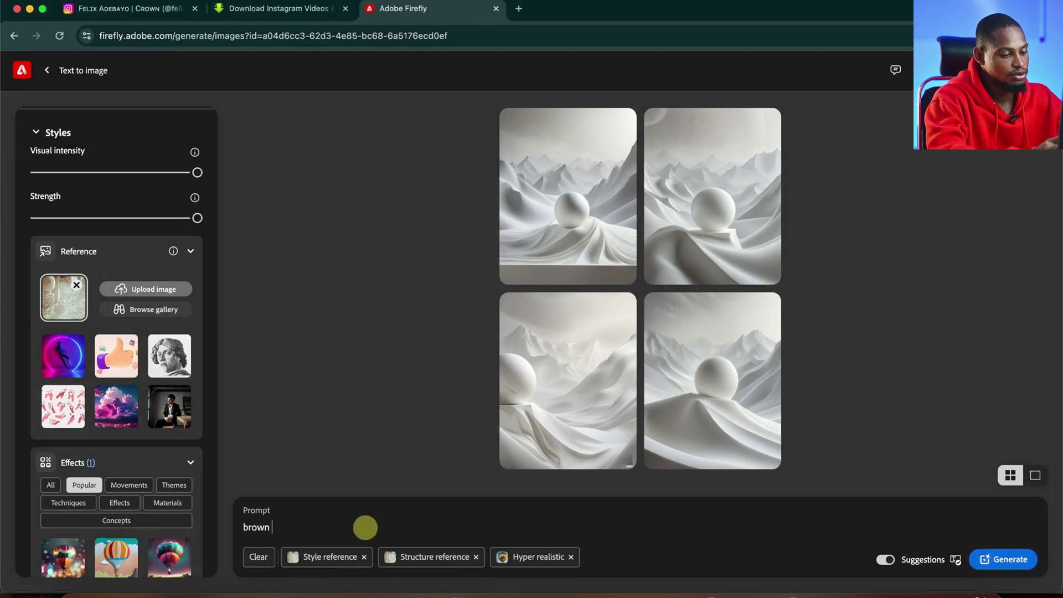
{"action": "type", "text": " background with"}
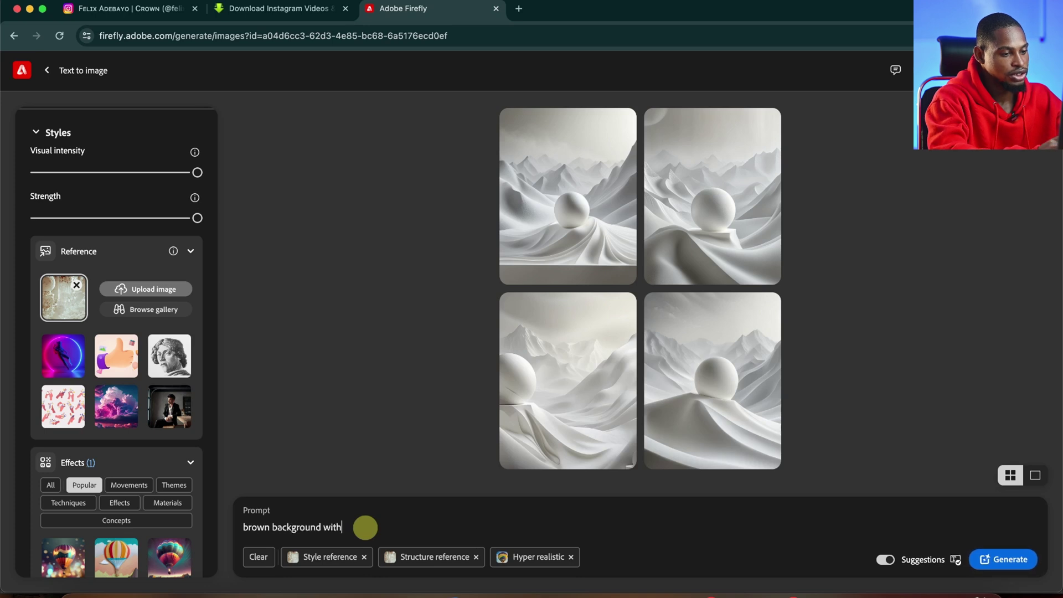
{"action": "type", "text": " fog and"}
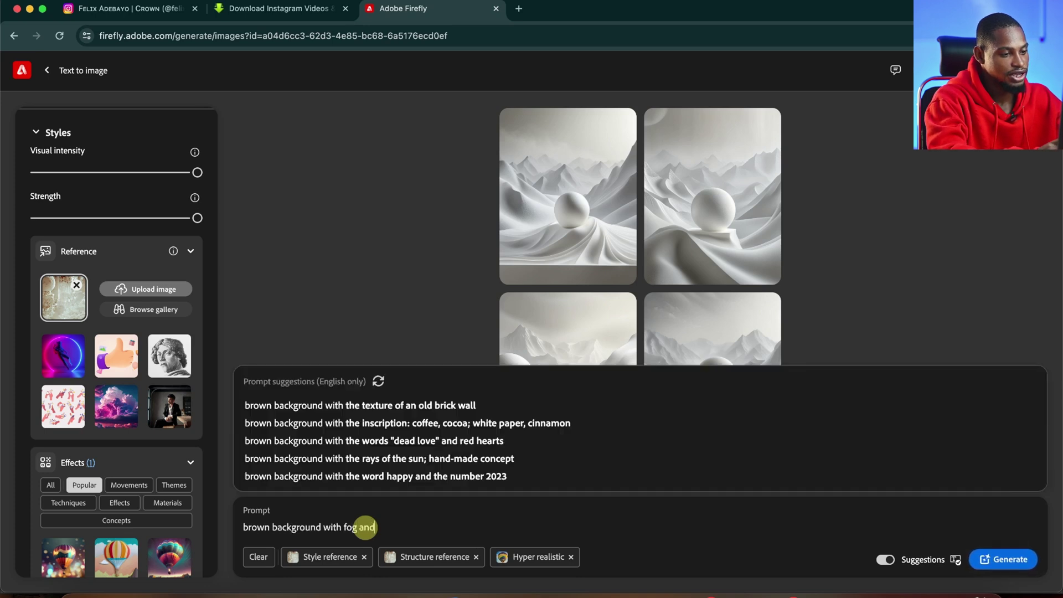
{"action": "type", "text": " cloud"}
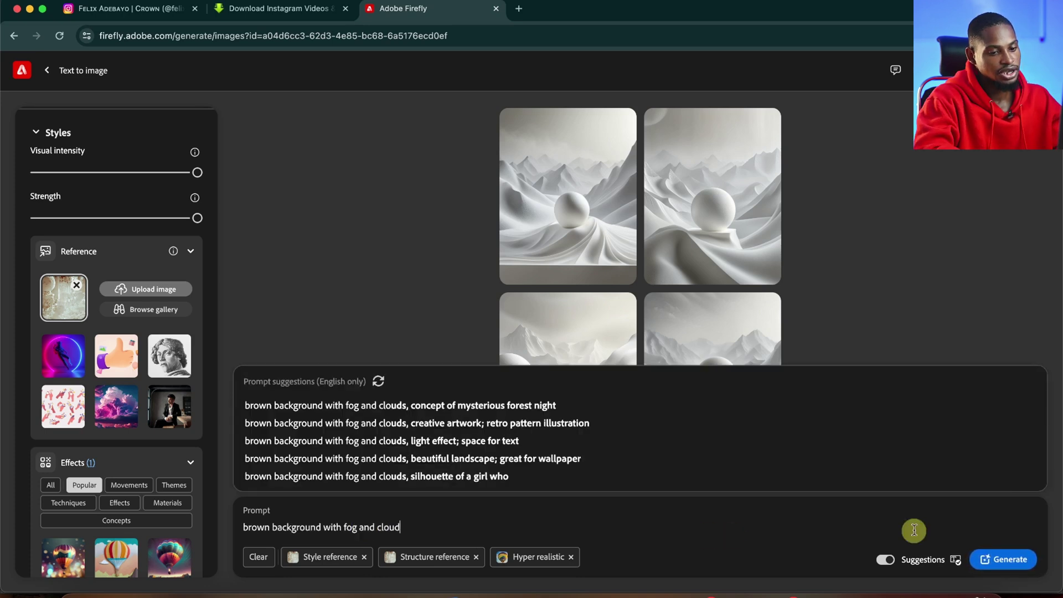
{"action": "left_click", "coordinate": [1003, 559]}
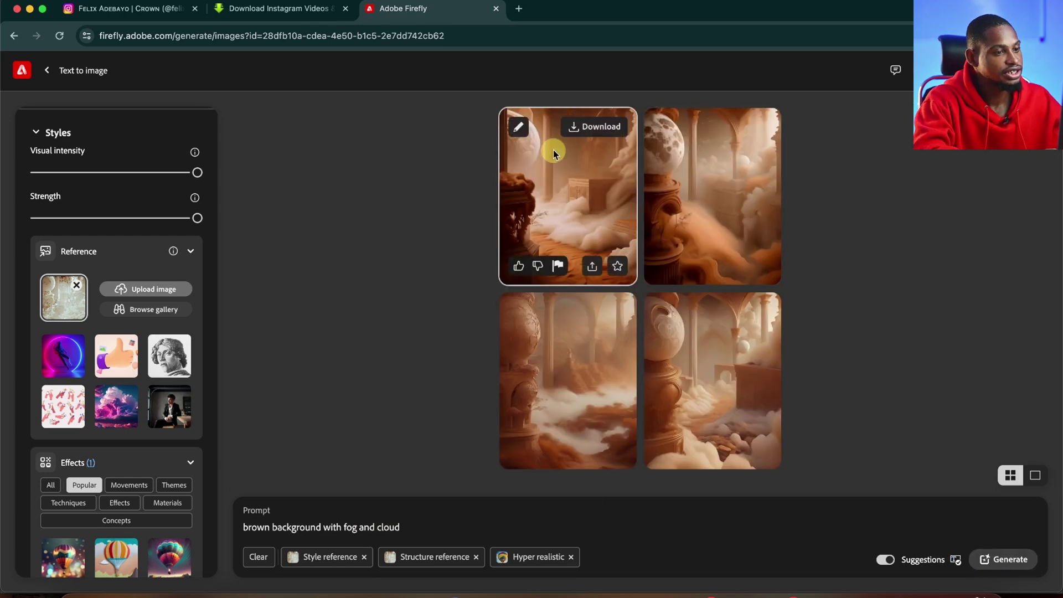
Examine the generated brown foggy backgrounds one by one in the enlarged preview, then return to the results grid.
{"action": "left_click", "coordinate": [549, 161]}
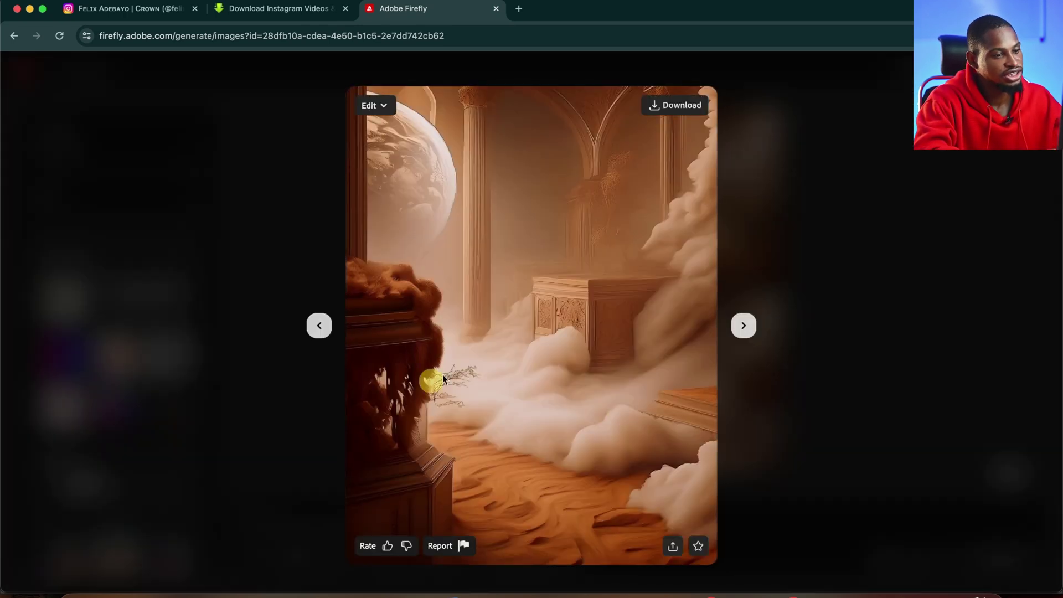
{"action": "left_click", "coordinate": [743, 327]}
{"action": "left_click", "coordinate": [745, 328]}
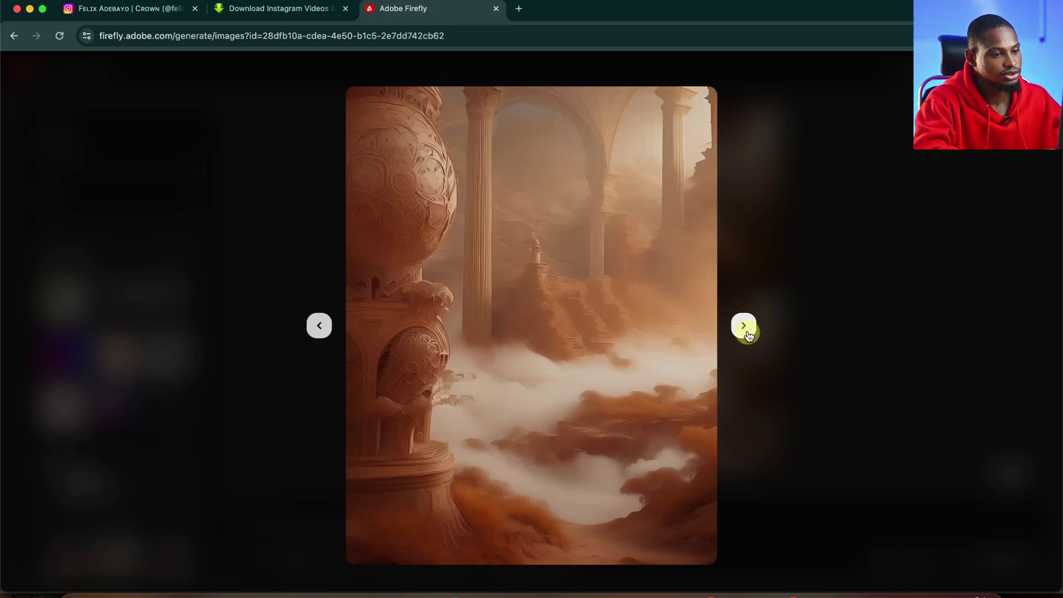
{"action": "left_click", "coordinate": [745, 328]}
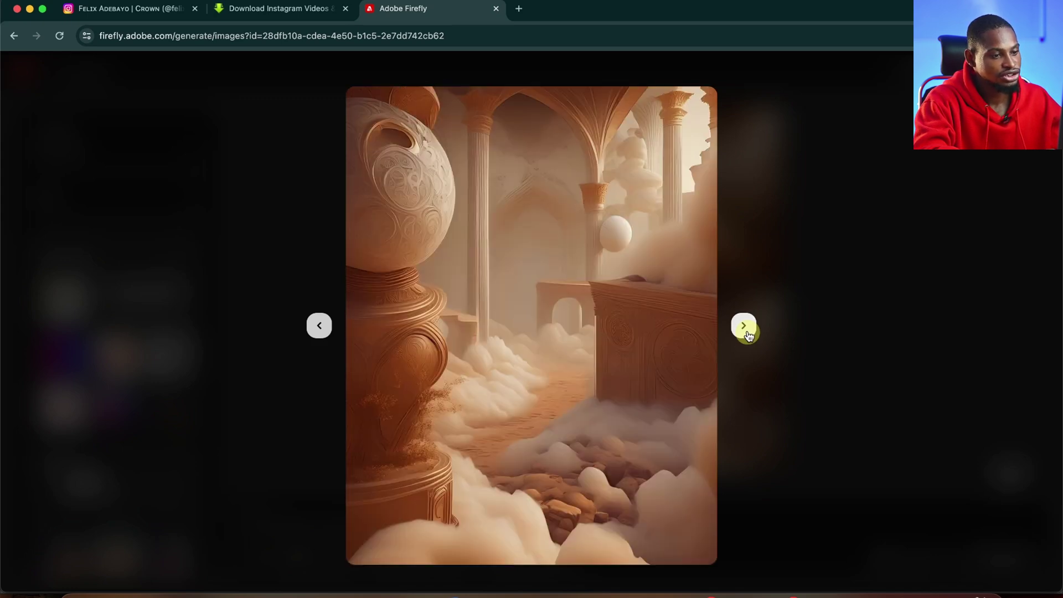
{"action": "key", "text": "Escape"}
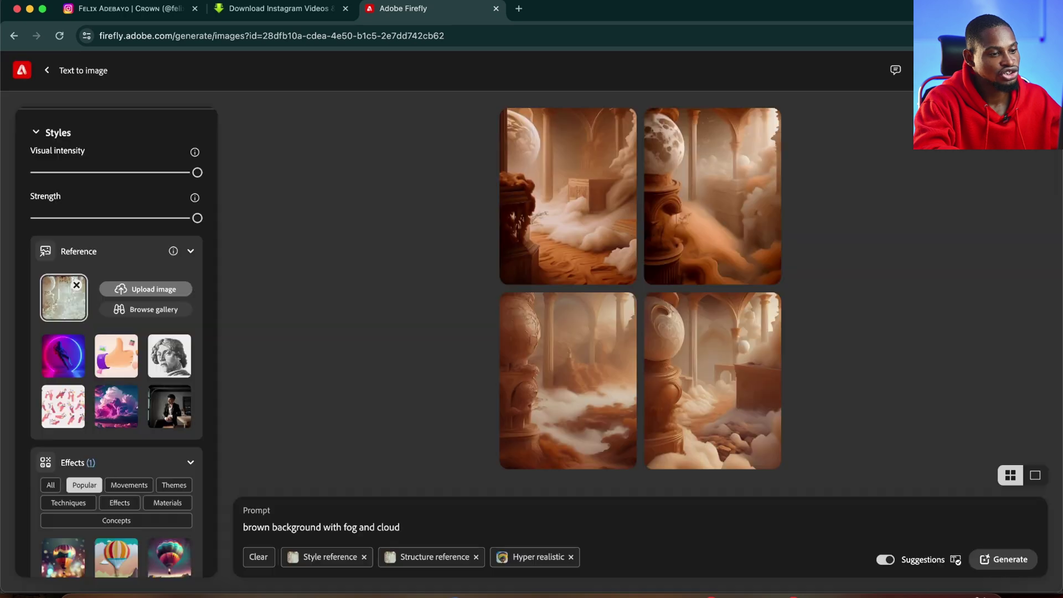
Remove "fog" and "brown" from the prompt, leaving "background with and cloud", and generate a new set of images.
{"action": "double_click", "coordinate": [357, 527]}
{"action": "key", "text": "BackSpace"}
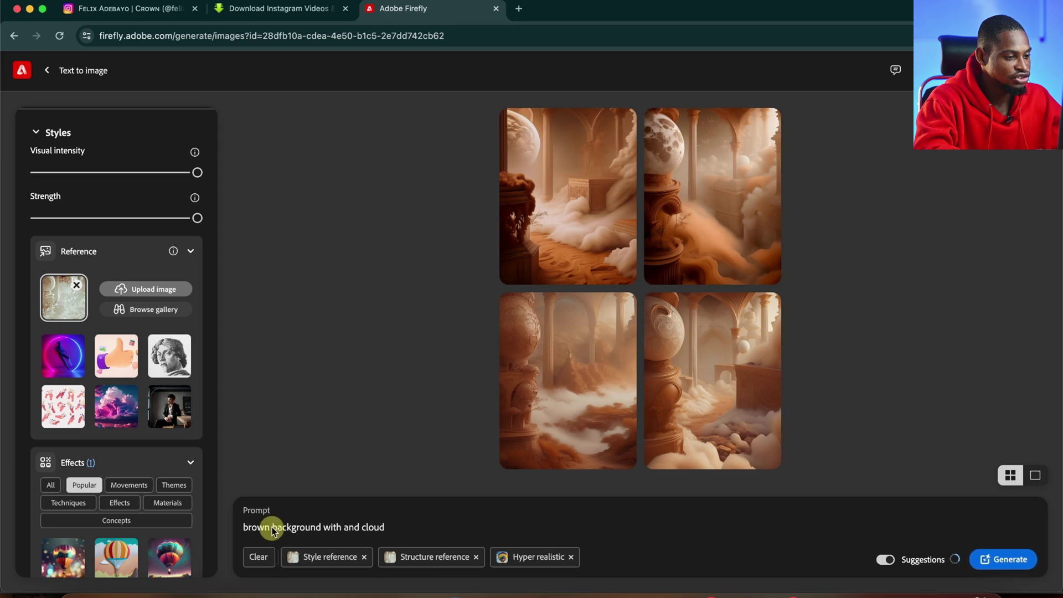
{"action": "left_click_drag", "start_coordinate": [273, 530], "coordinate": [214, 527]}
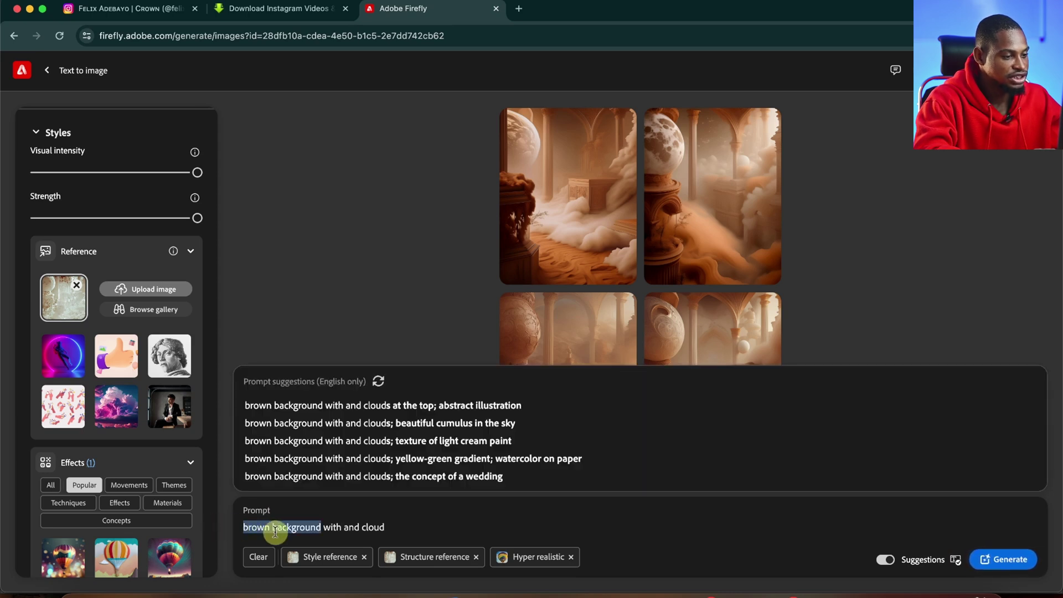
{"action": "key", "text": "BackSpace"}
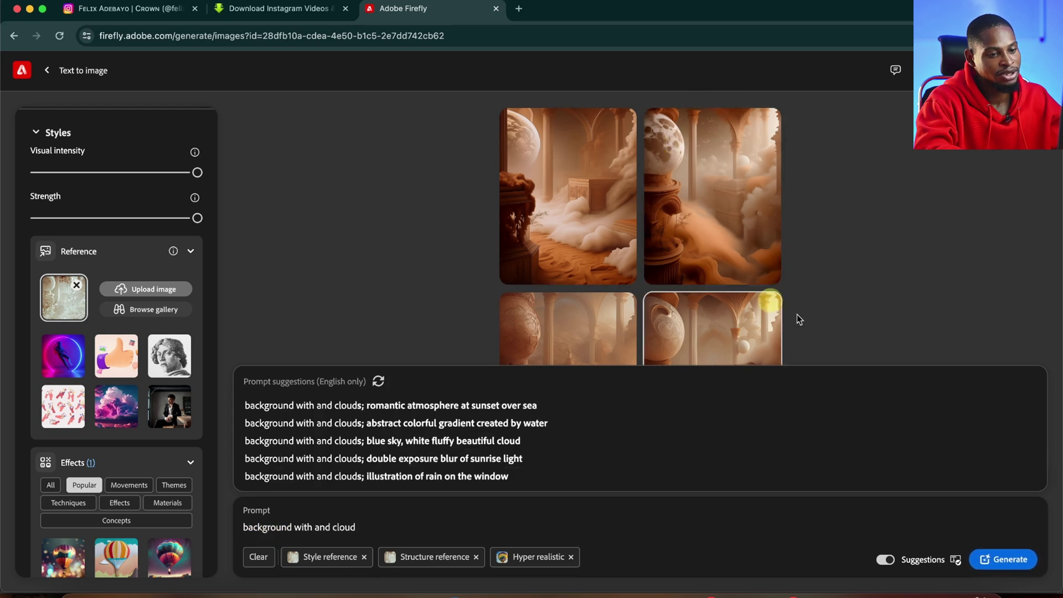
{"action": "left_click", "coordinate": [1008, 562]}
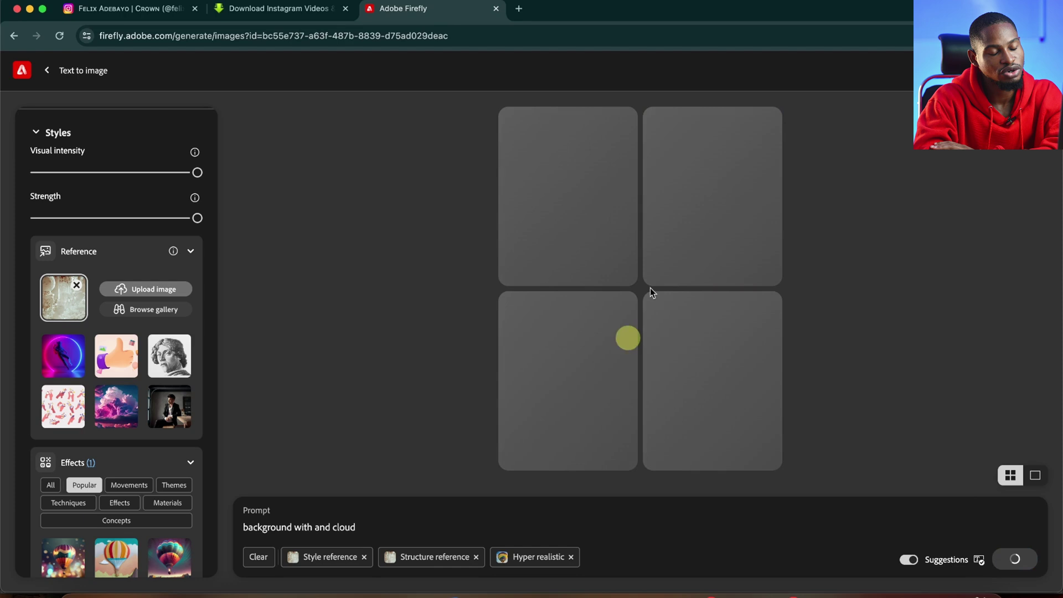
Enlarge the first generated cloud background, download it, and dismiss the Adobe Express offer.
{"action": "mouse_move", "coordinate": [505, 202]}
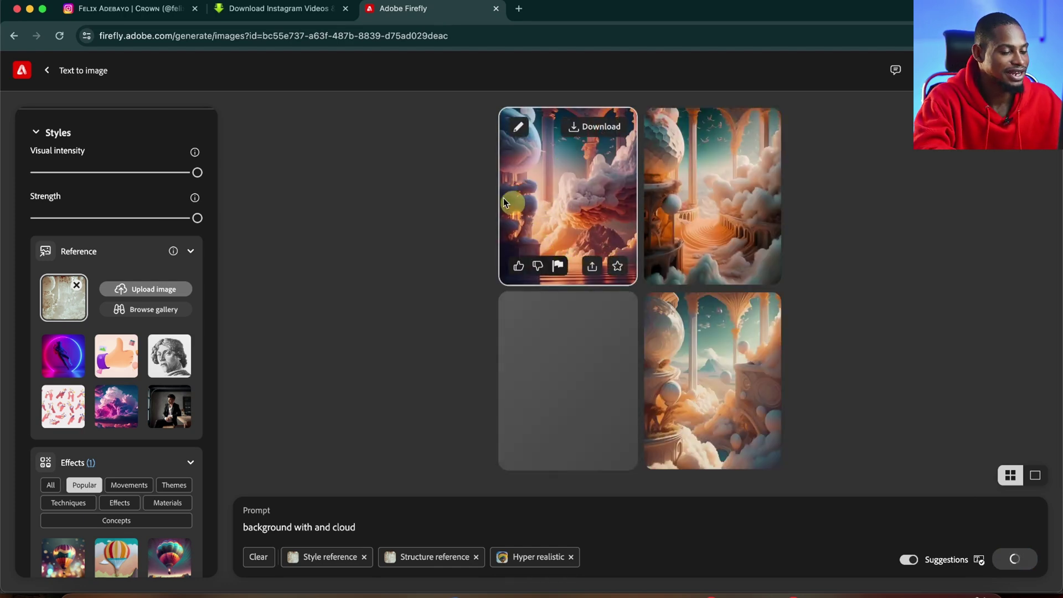
{"action": "left_click", "coordinate": [562, 204]}
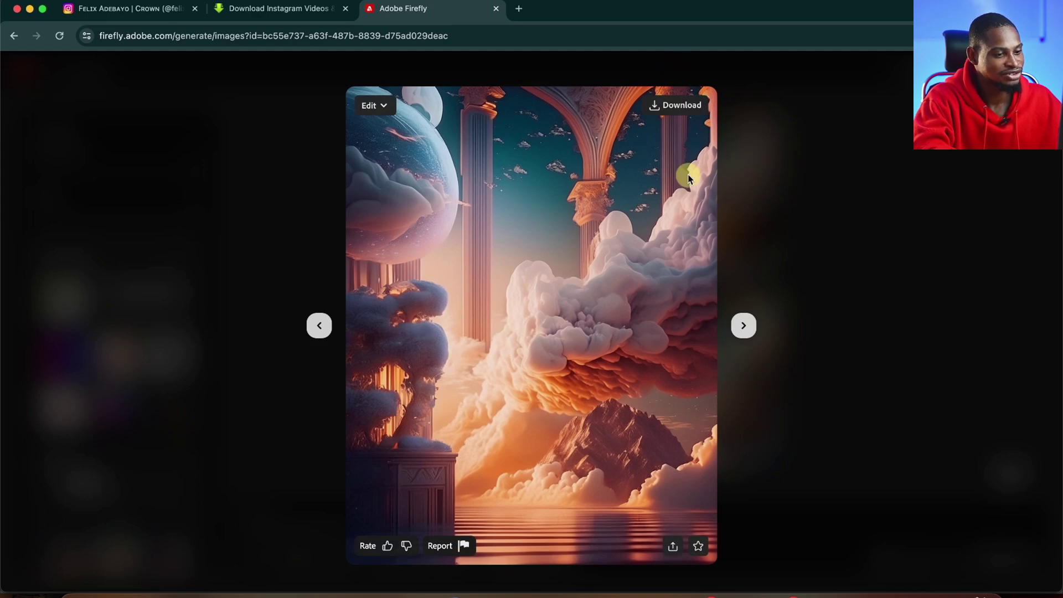
{"action": "left_click", "coordinate": [676, 105]}
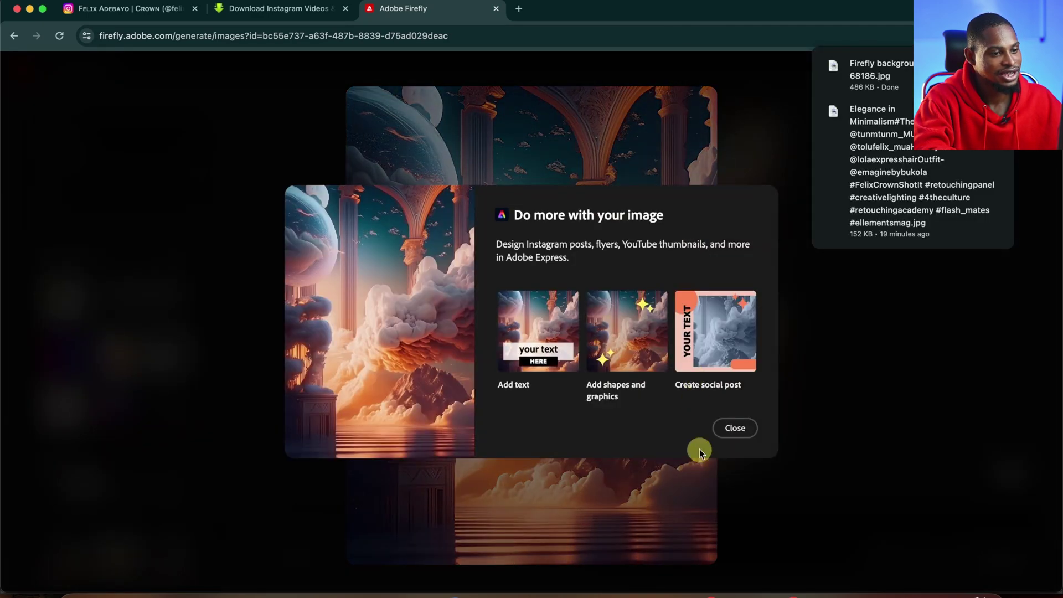
{"action": "left_click", "coordinate": [735, 427]}
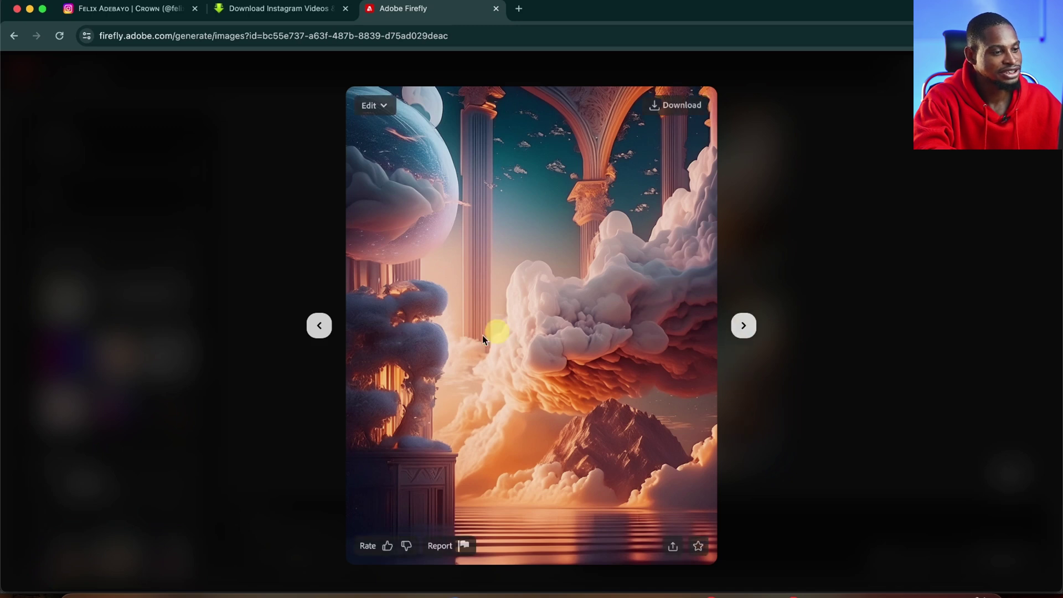
Examine the other three generated cloud backgrounds in the enlarged preview, then close it.
{"action": "left_click", "coordinate": [741, 326]}
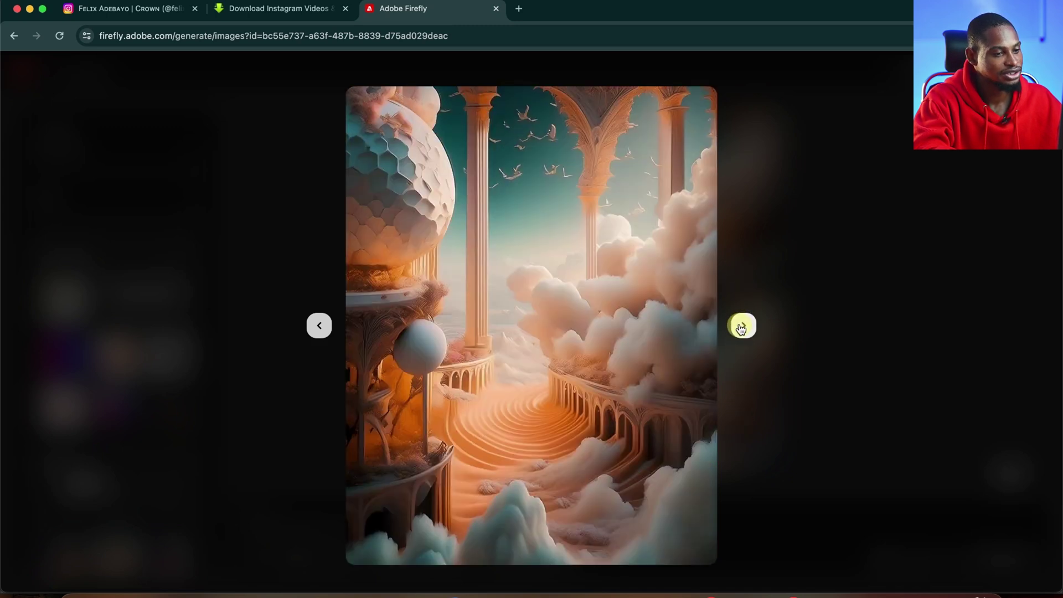
{"action": "left_click", "coordinate": [741, 325]}
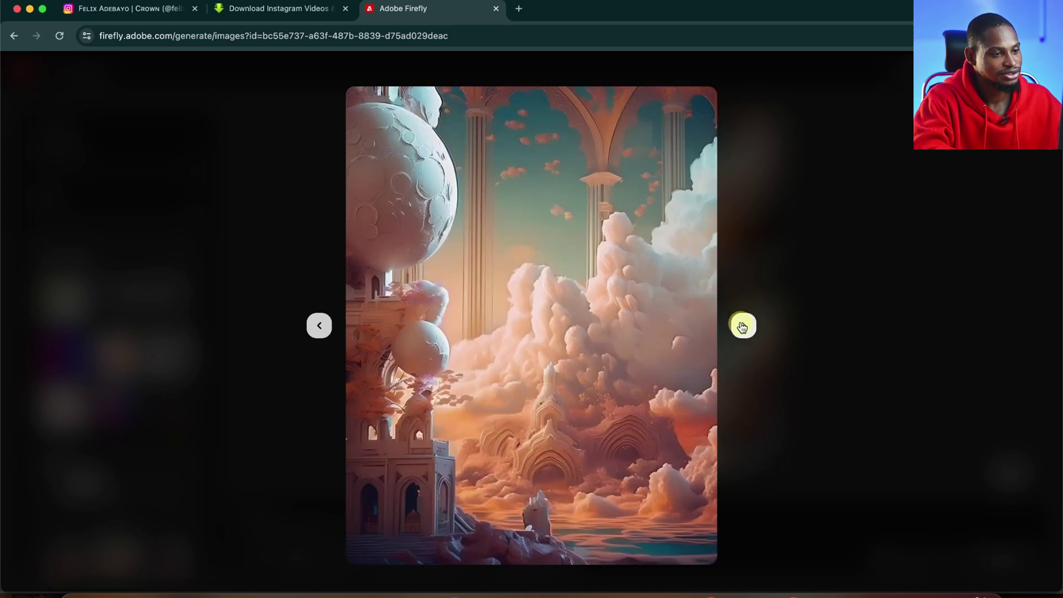
{"action": "left_click", "coordinate": [751, 330]}
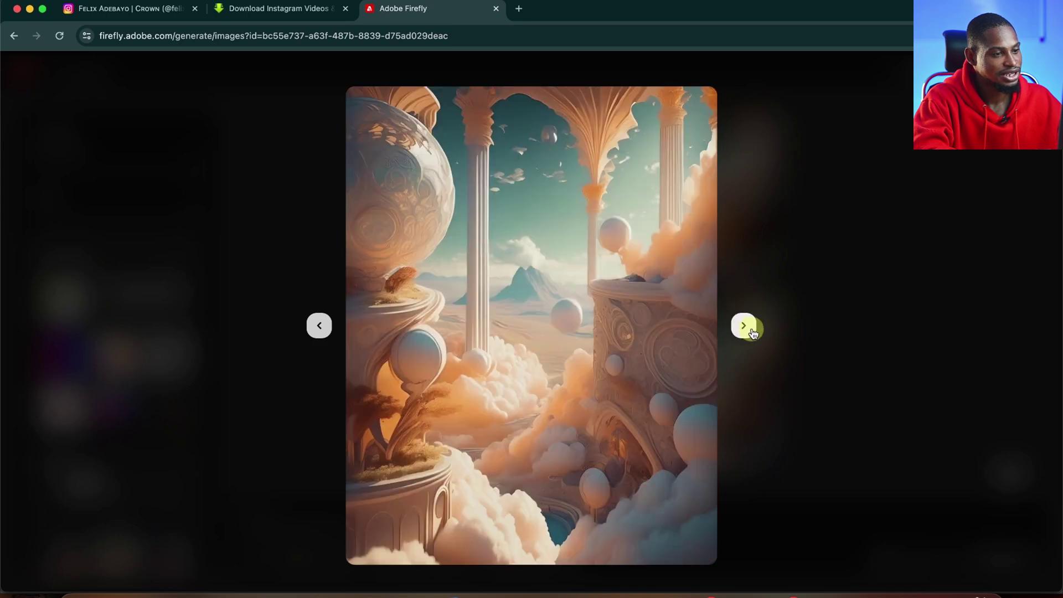
{"action": "key", "text": "Escape"}
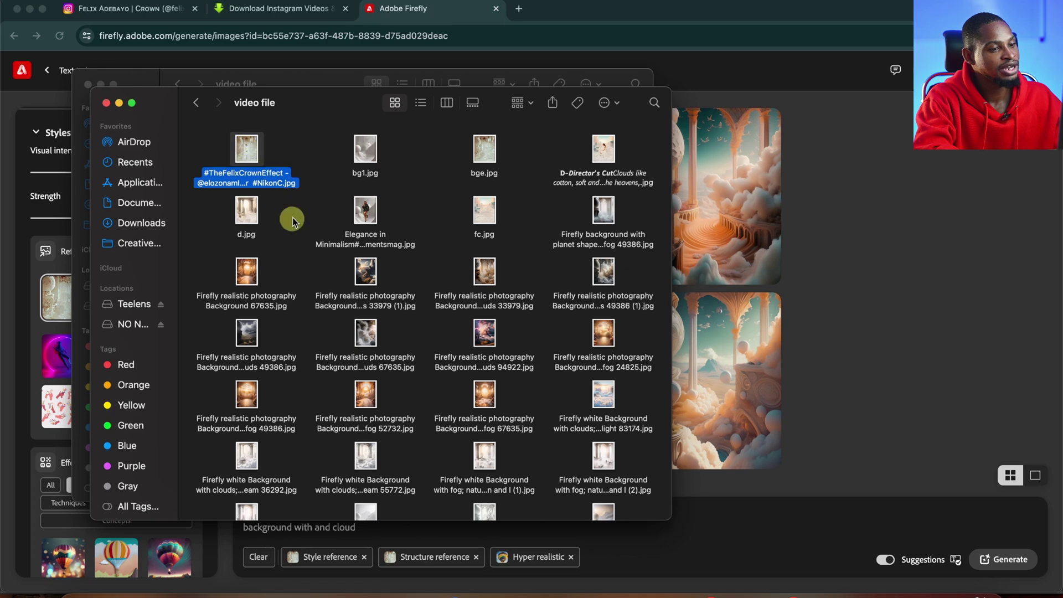
Examine the Instagram reference photos, the cleaned backdrops and the downloaded Firefly backgrounds in the "video file" folder one by one in the enlarged preview.
{"action": "key", "text": "space"}
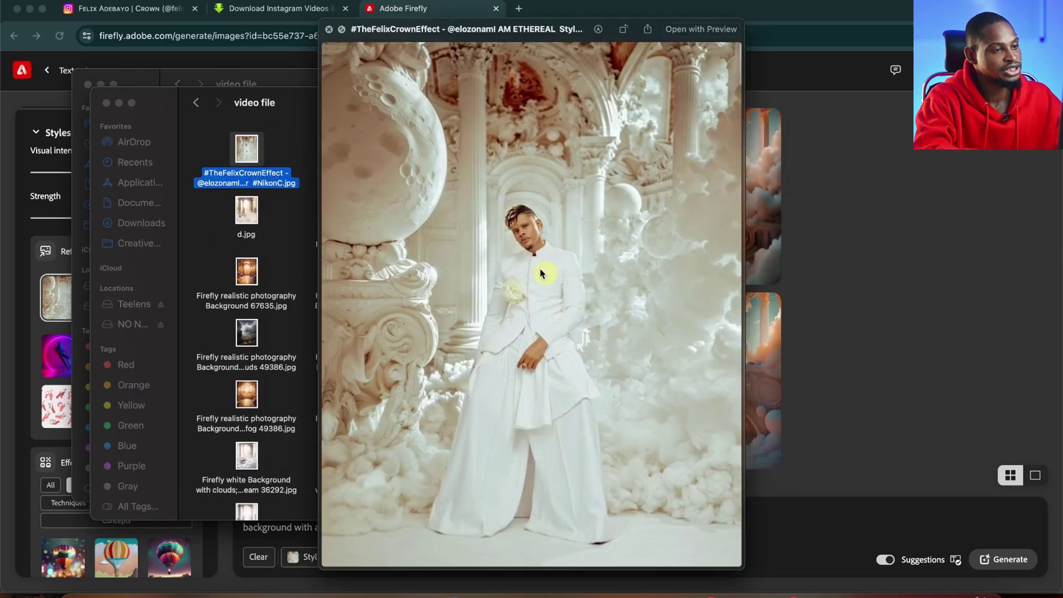
{"action": "key", "text": "Right"}
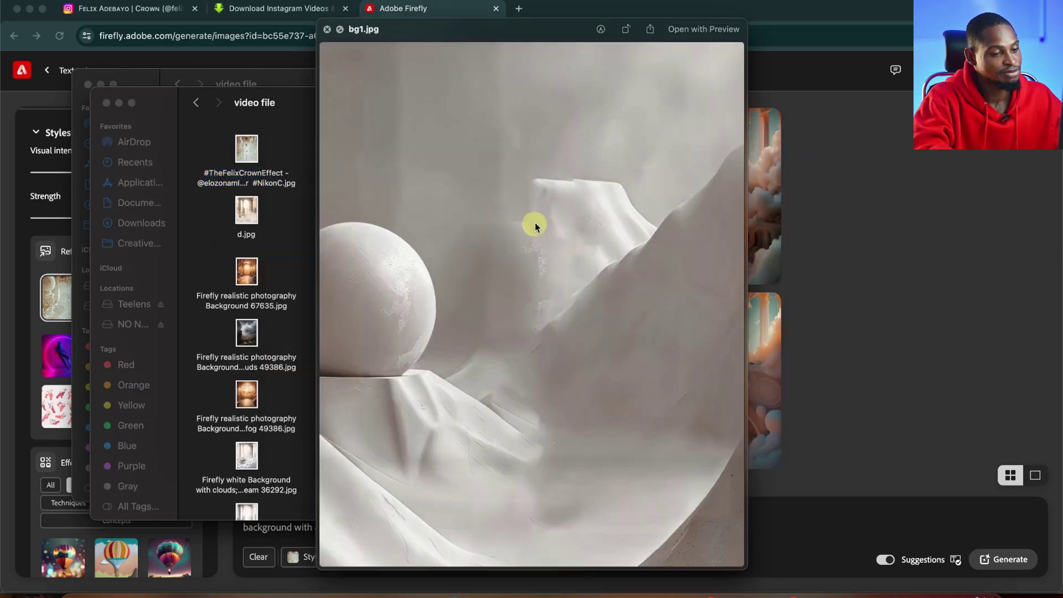
{"action": "key", "text": "Right"}
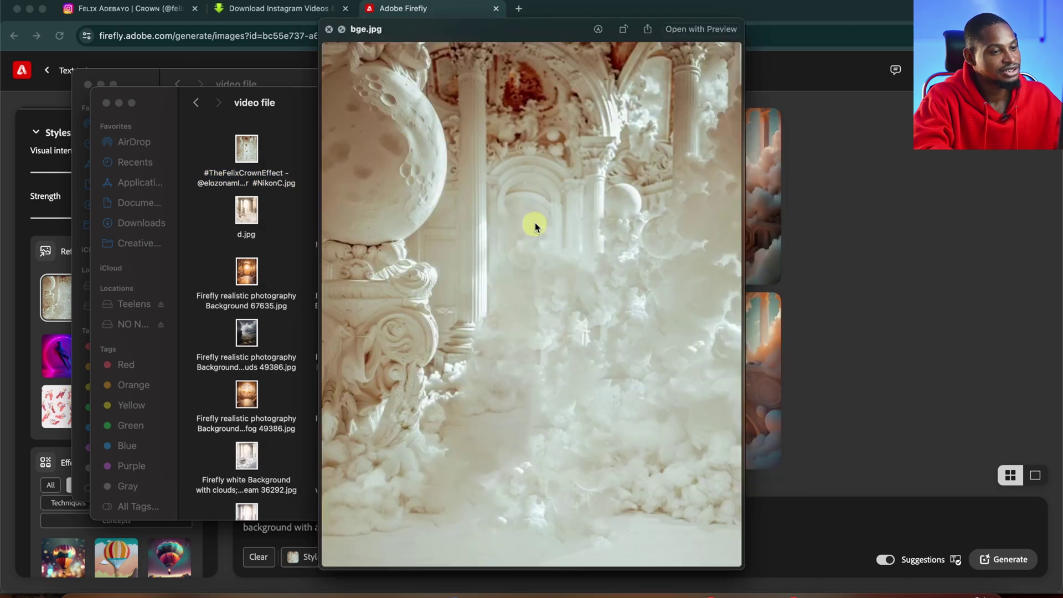
{"action": "key", "text": "Right"}
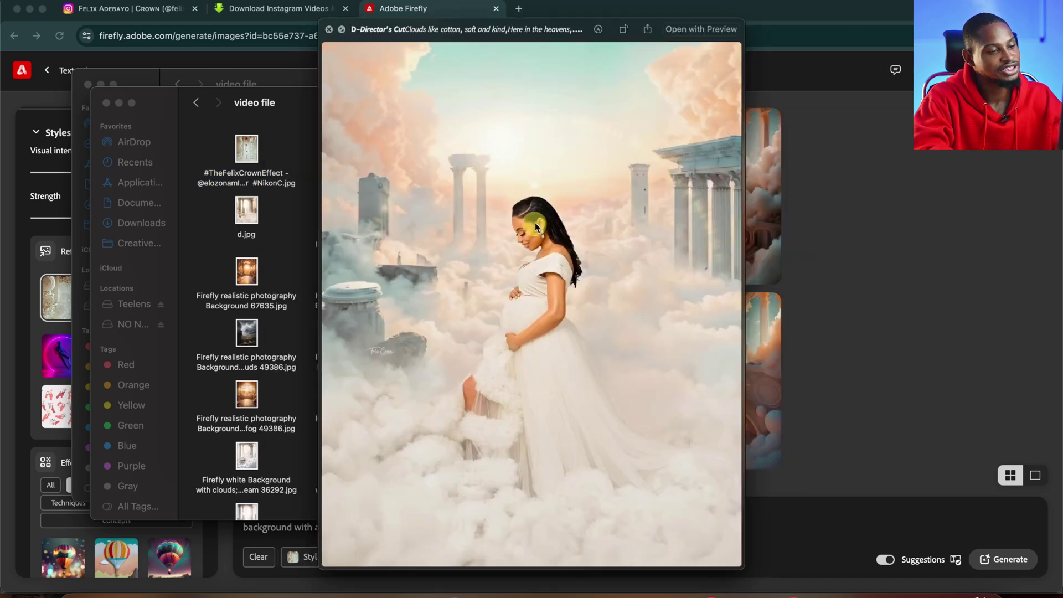
{"action": "key", "text": "Right"}
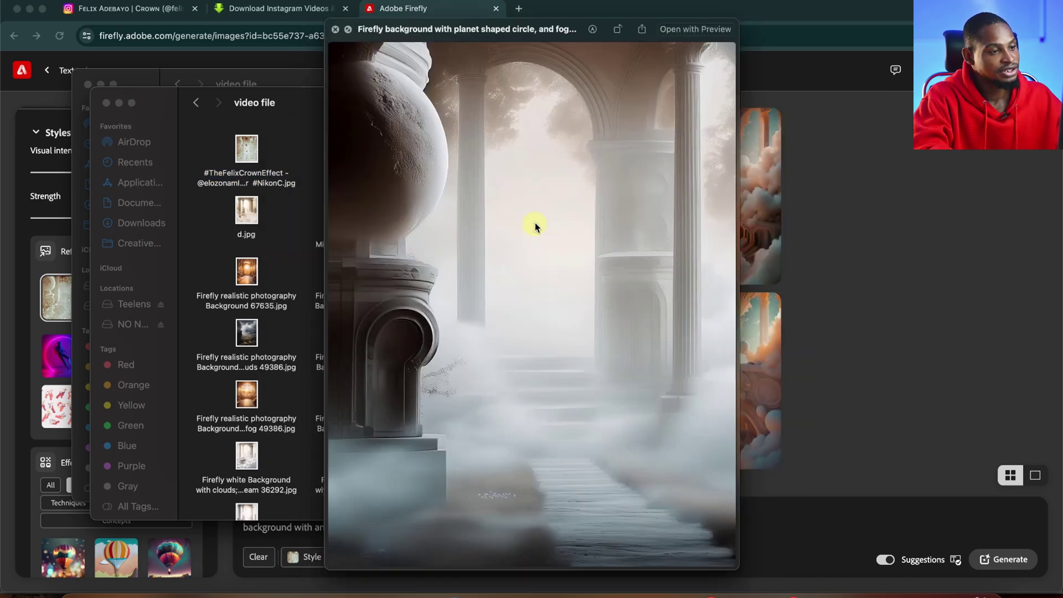
{"action": "key", "text": "Right"}
{"action": "key", "text": "Right"}
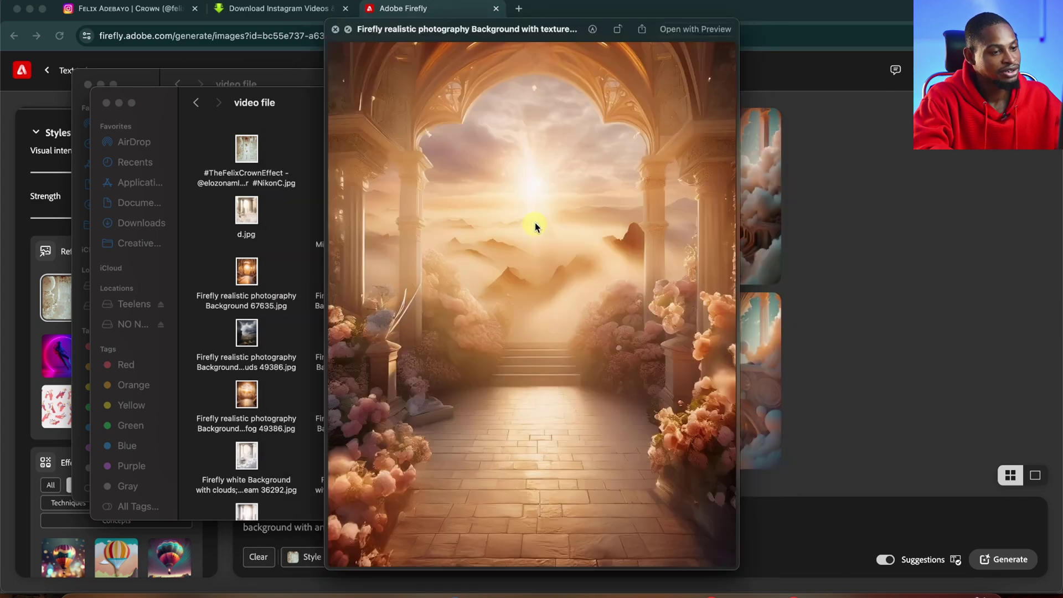
{"action": "key", "text": "Right"}
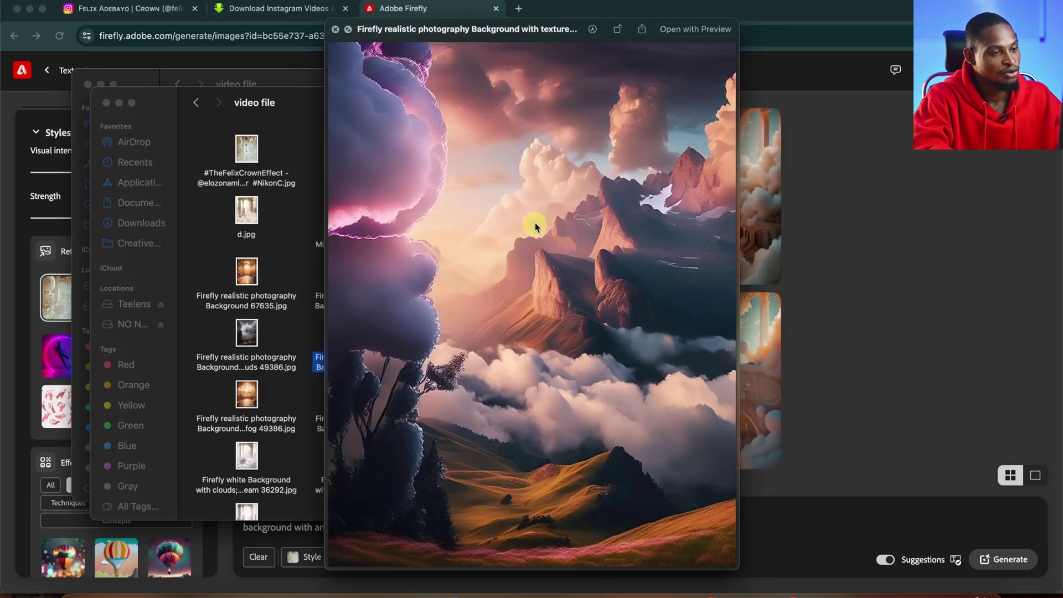
{"action": "key", "text": "Left"}
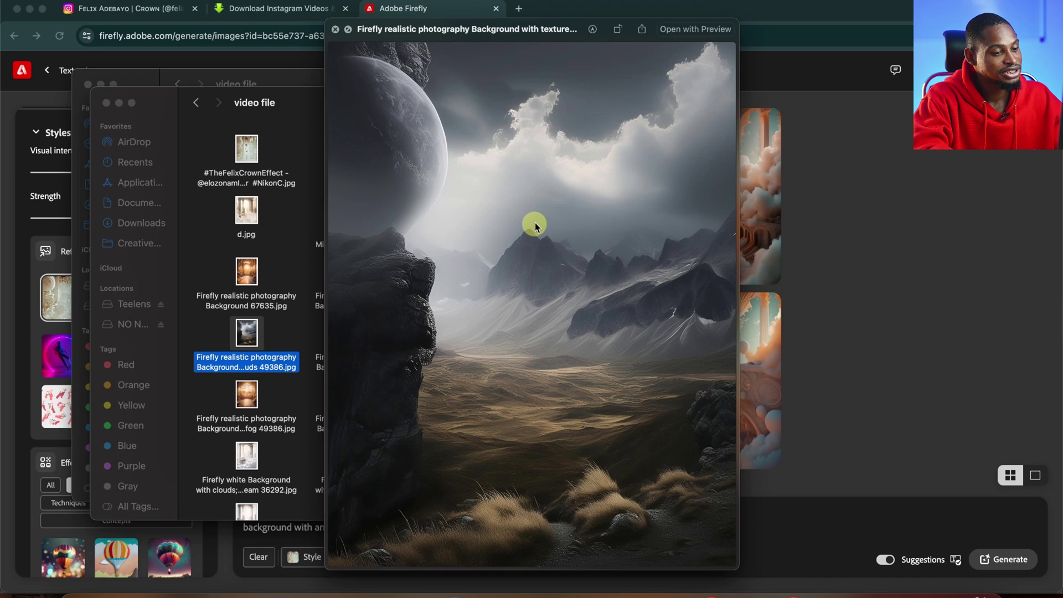
{"action": "key", "text": "Down"}
{"action": "key", "text": "Down"}
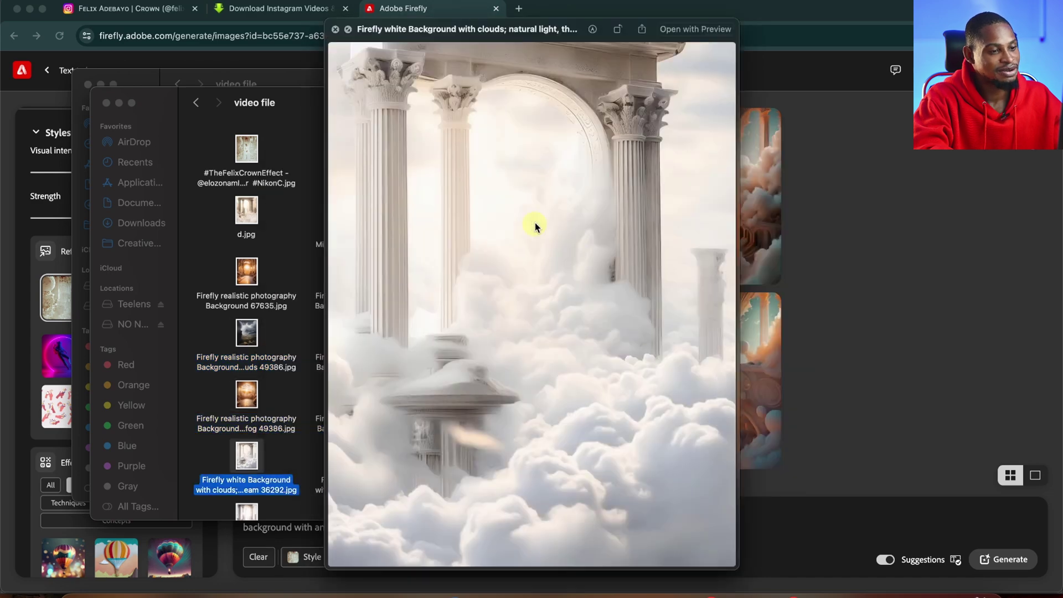
{"action": "key", "text": "Up"}
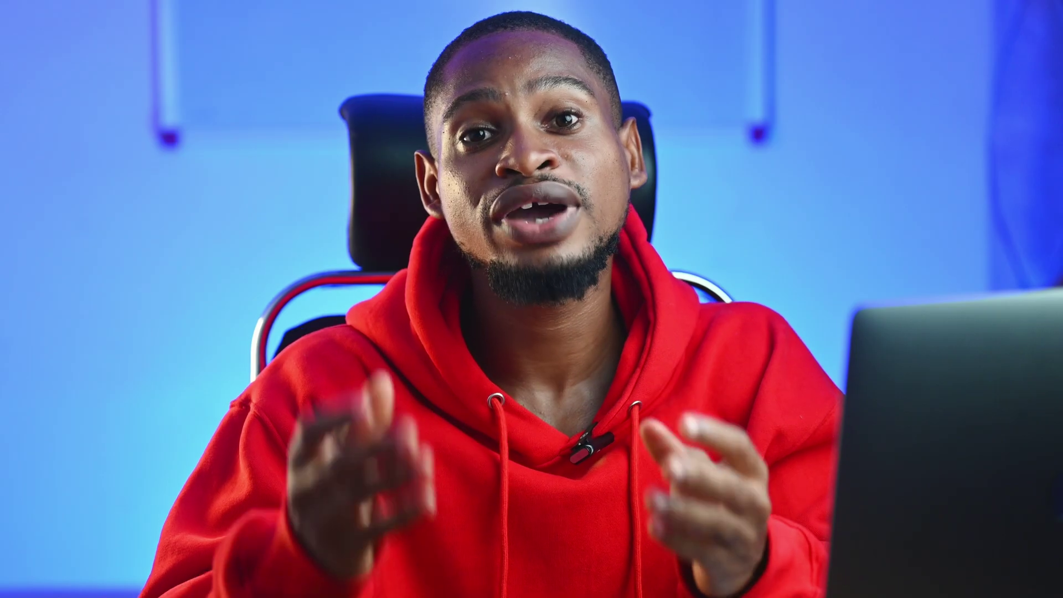